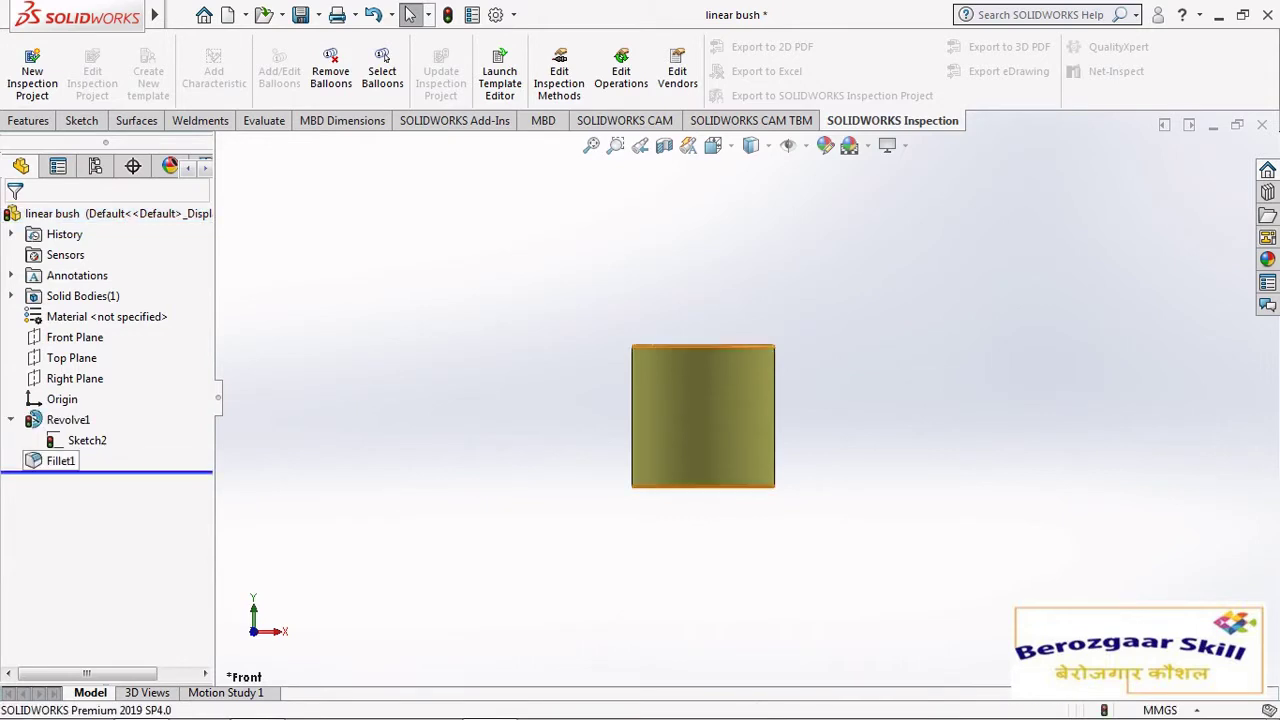
- Open the fillet on the bush's two circular end edges for editing, inspect its settings around the part, and accept it
click(60, 460)
click(77, 404)
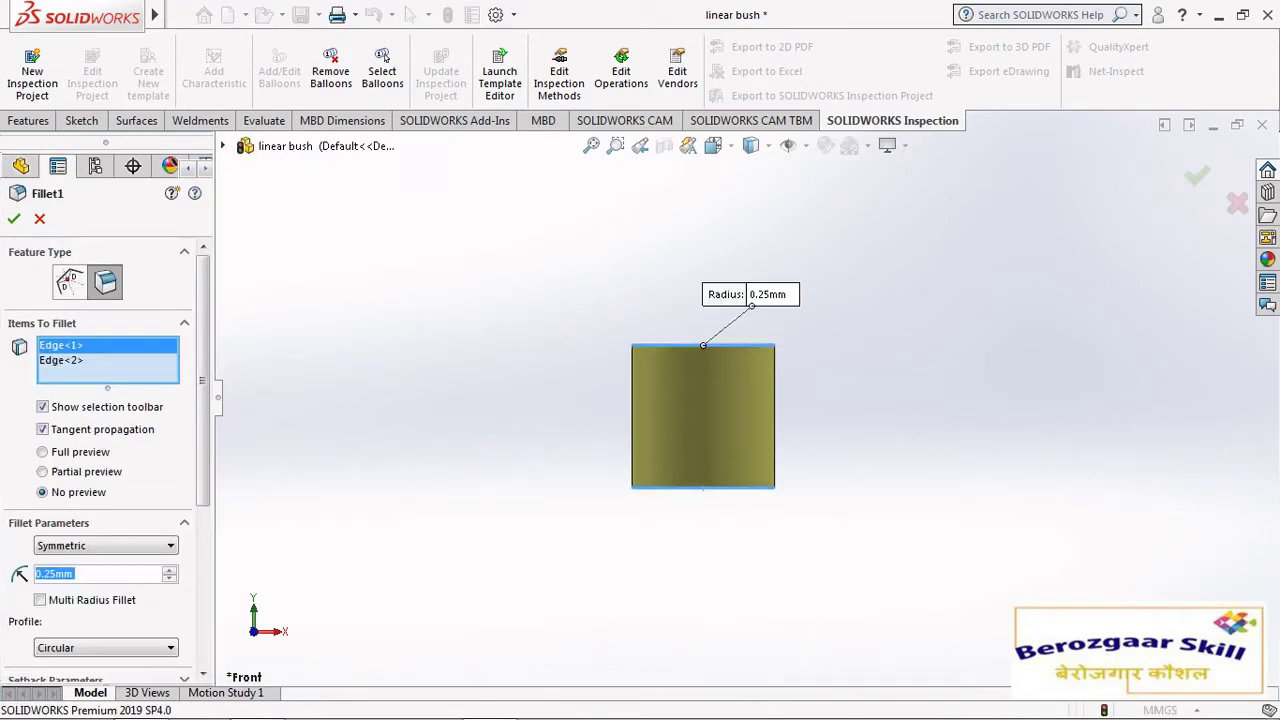
middle_drag(760, 380, 730, 467)
mouse_move(704, 417)
middle_down()
mouse_move(655, 390)
mouse_move(706, 405)
middle_up()
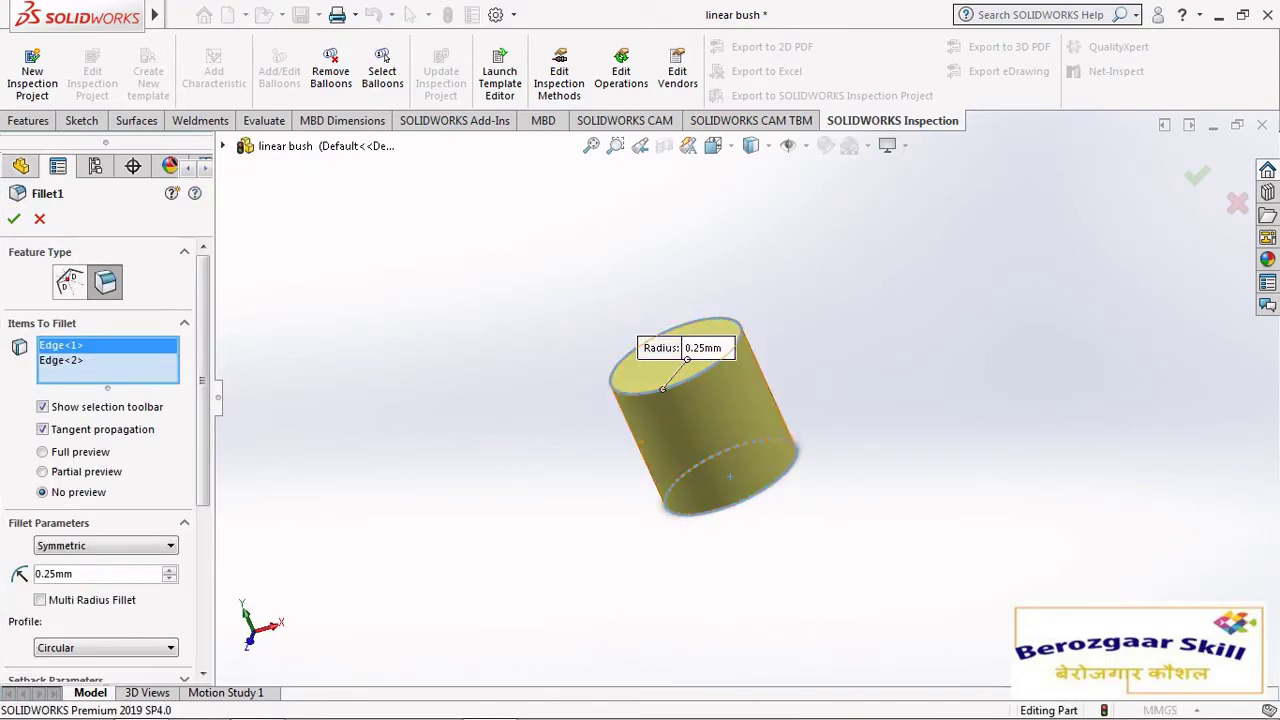
scroll(640, 442, down, 5)
scroll(640, 442, up, 4)
middle_drag(640, 442, 664, 432)
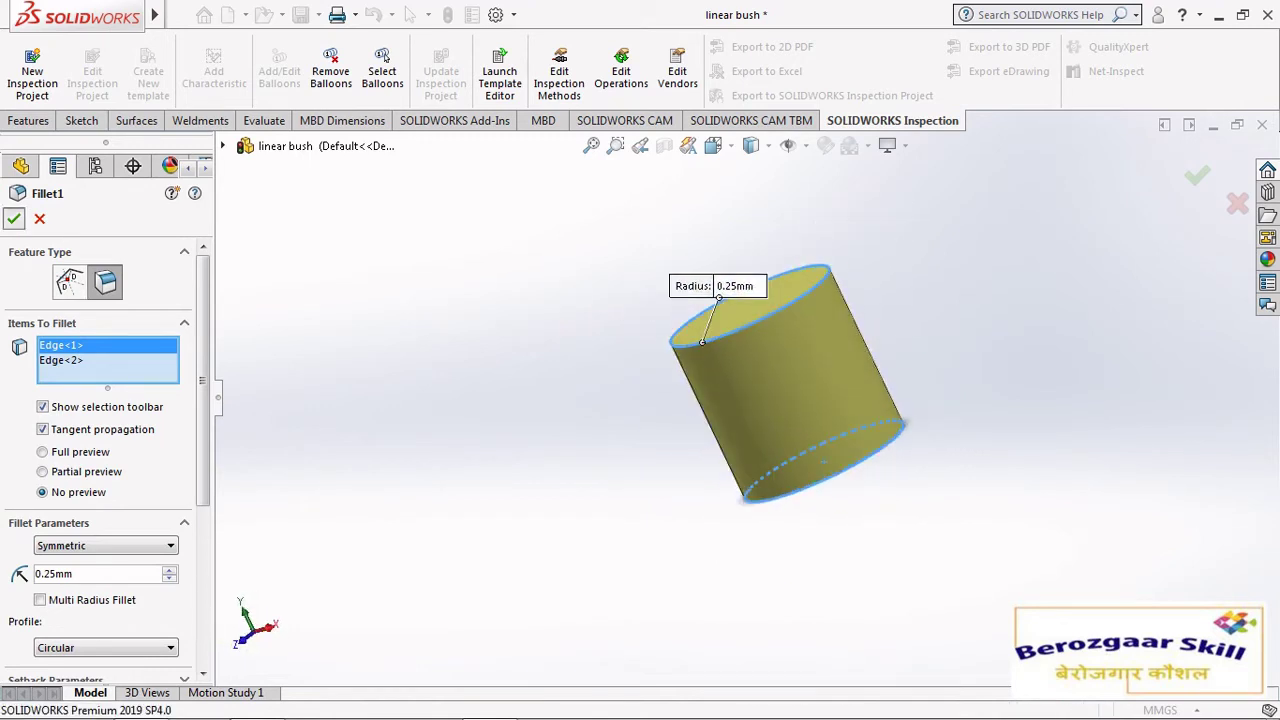
key(Return)
scroll(760, 394, up, 2)
scroll(729, 392, down, 2)
click(713, 145)
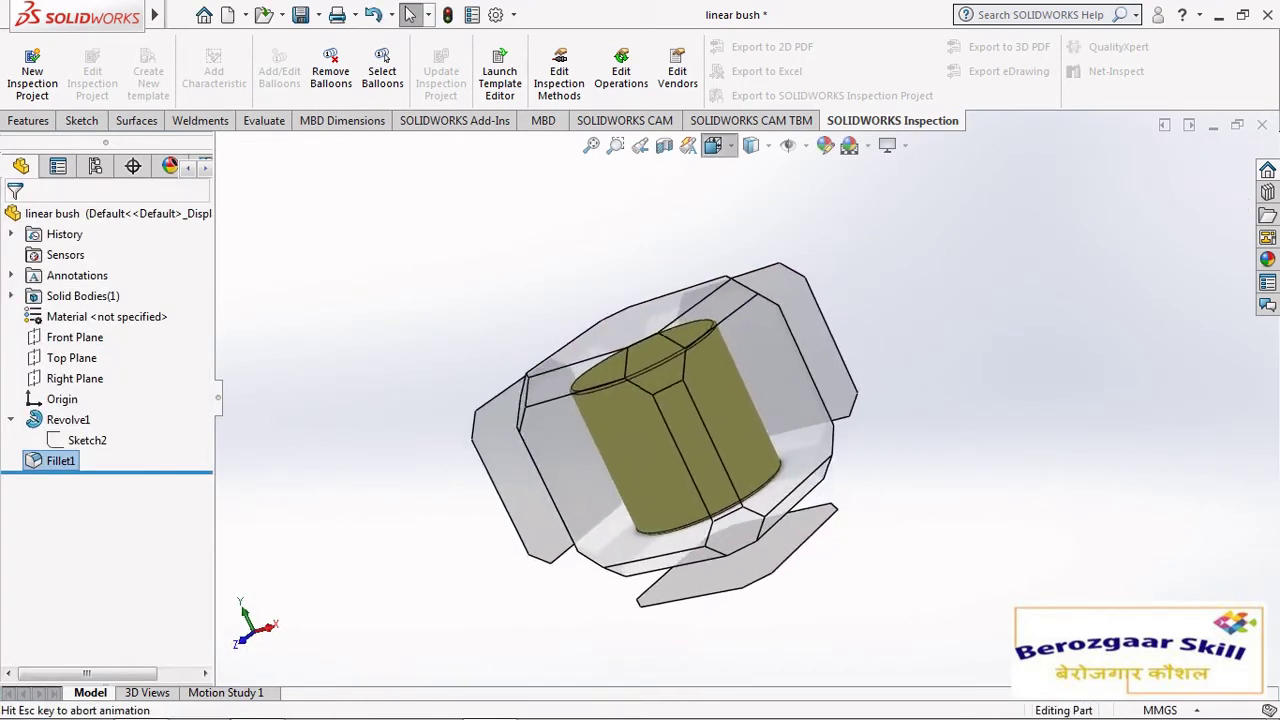
click(820, 197)
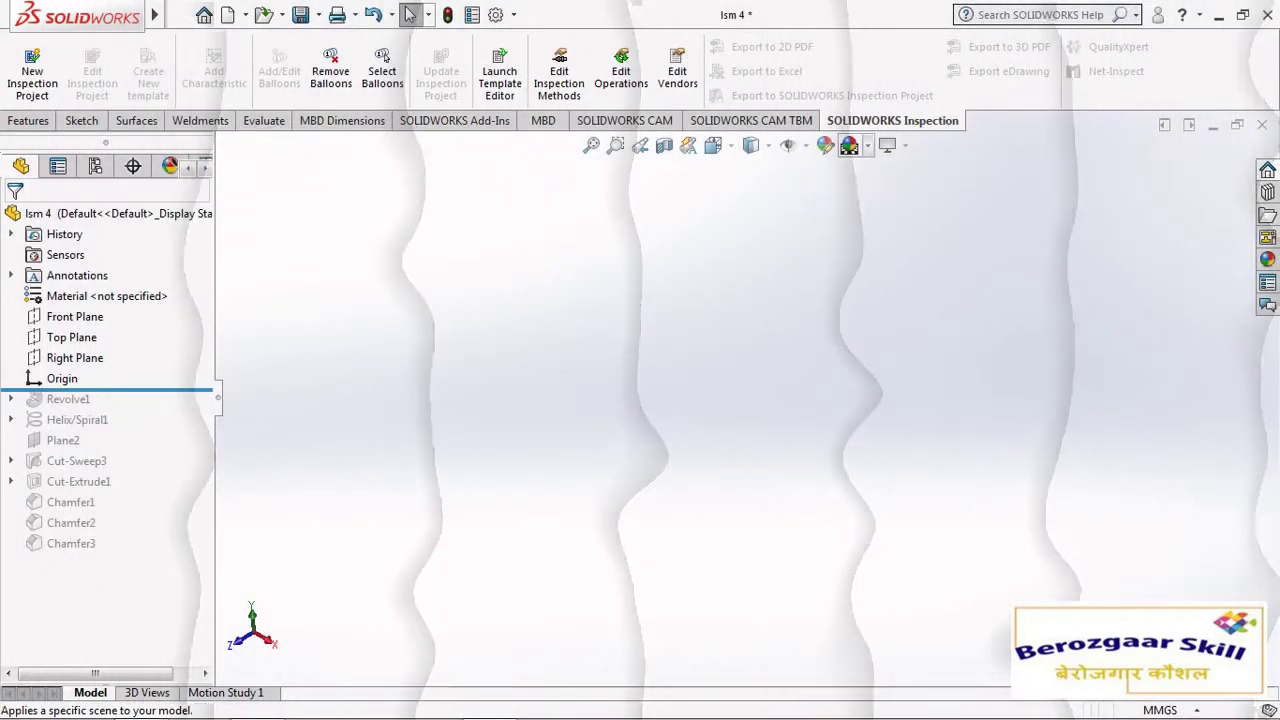
- Try the Courtyard Background and other preset scenes as the backdrop for the screw part
click(849, 145)
click(925, 149)
click(880, 145)
click(849, 145)
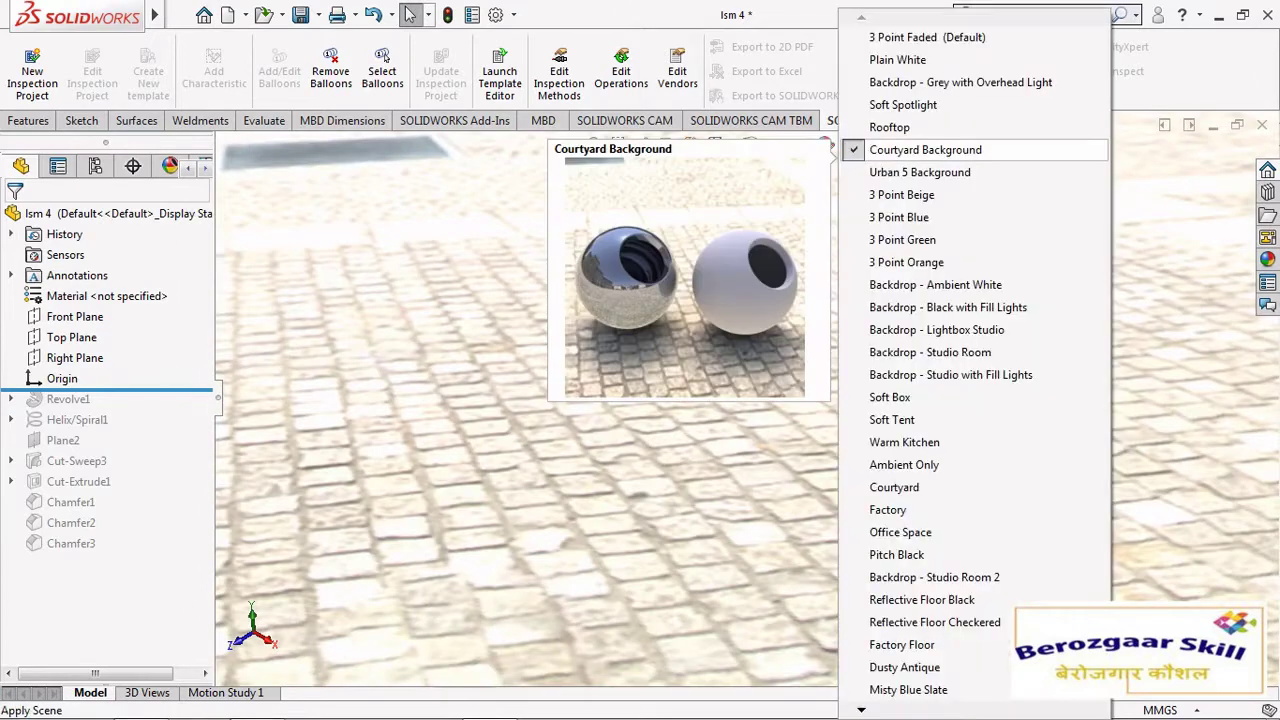
click(919, 172)
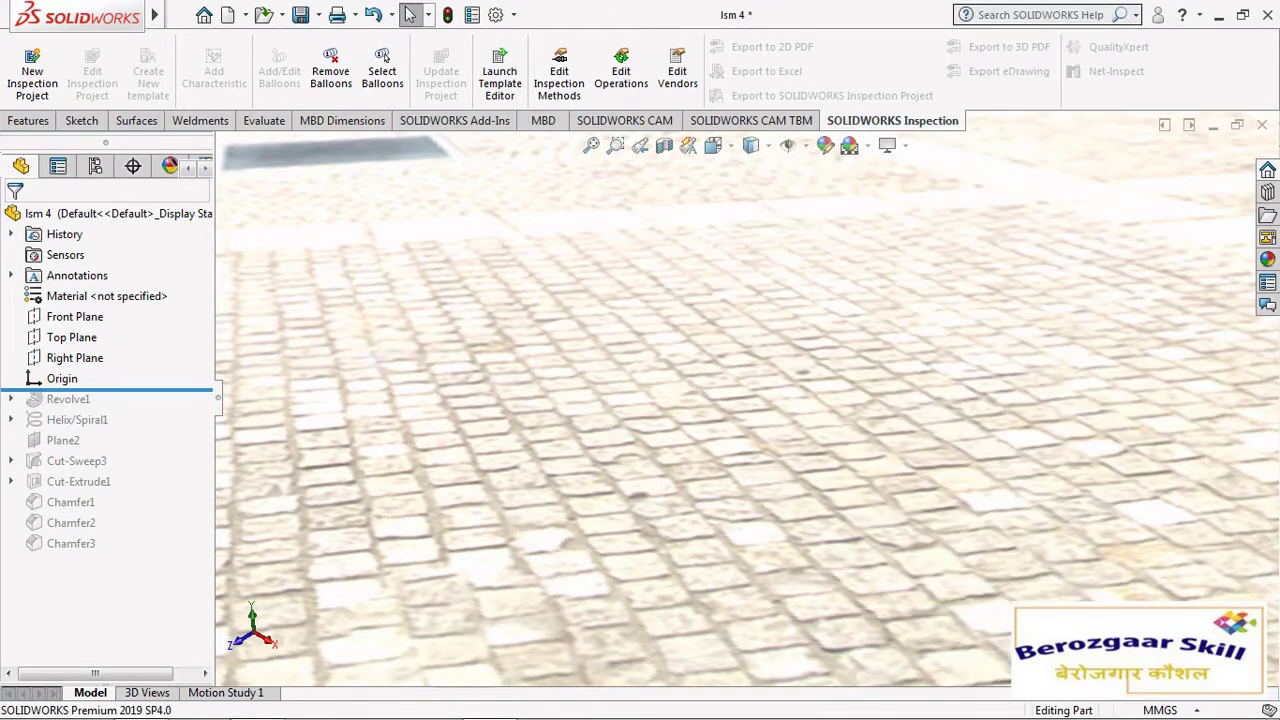
click(867, 145)
click(919, 352)
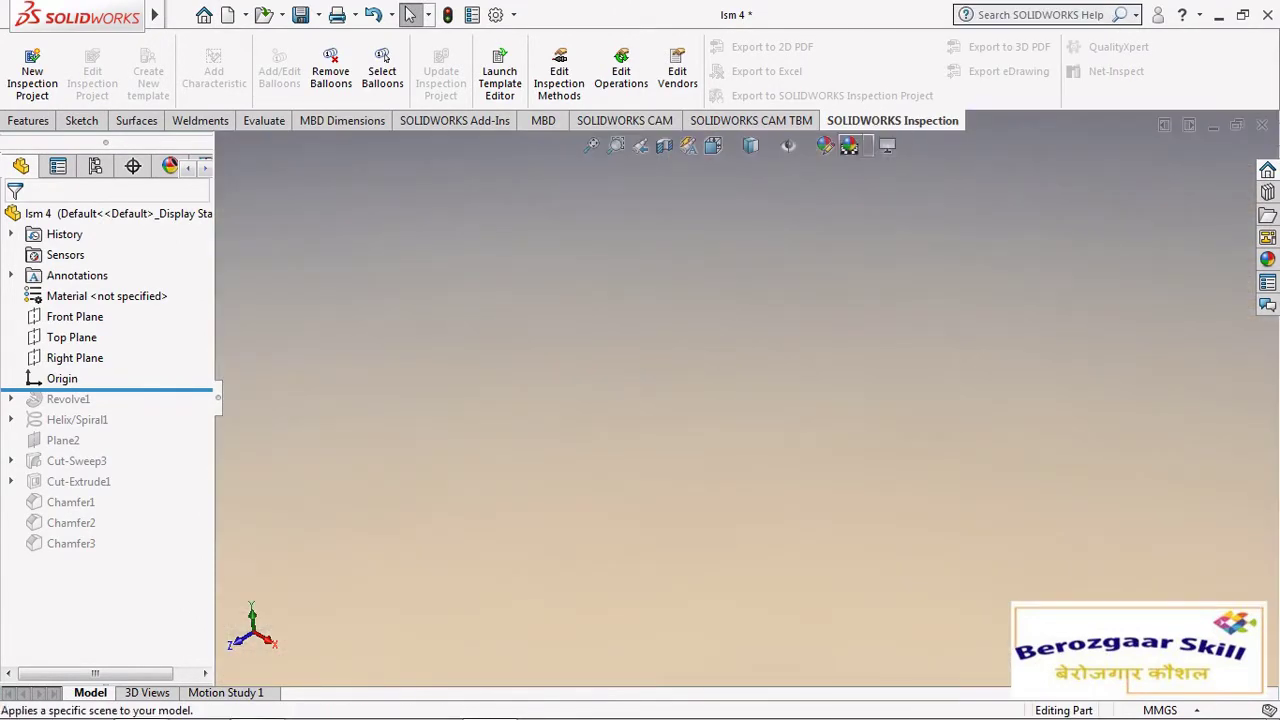
- Apply the Plain White scene to the screw part
click(849, 145)
click(905, 57)
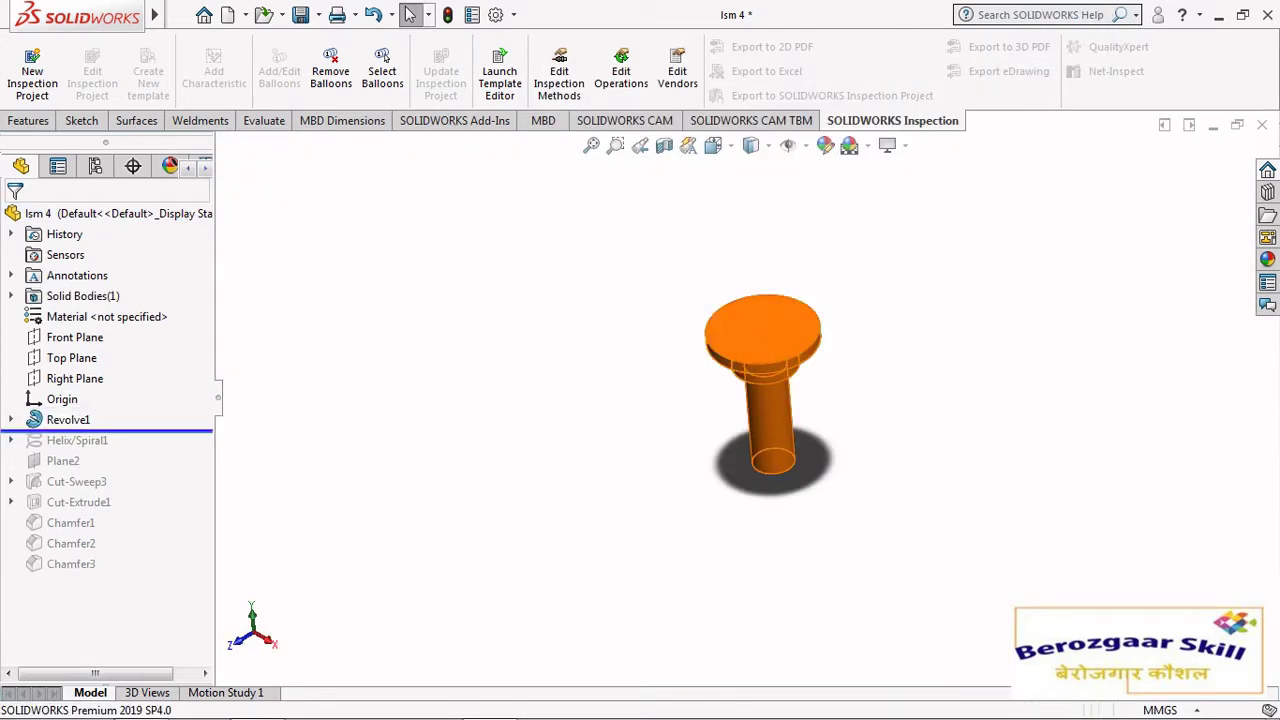
- Open the profile sketch of the Revolve1 feature for editing and view it square-on
click(11, 420)
click(84, 440)
click(106, 379)
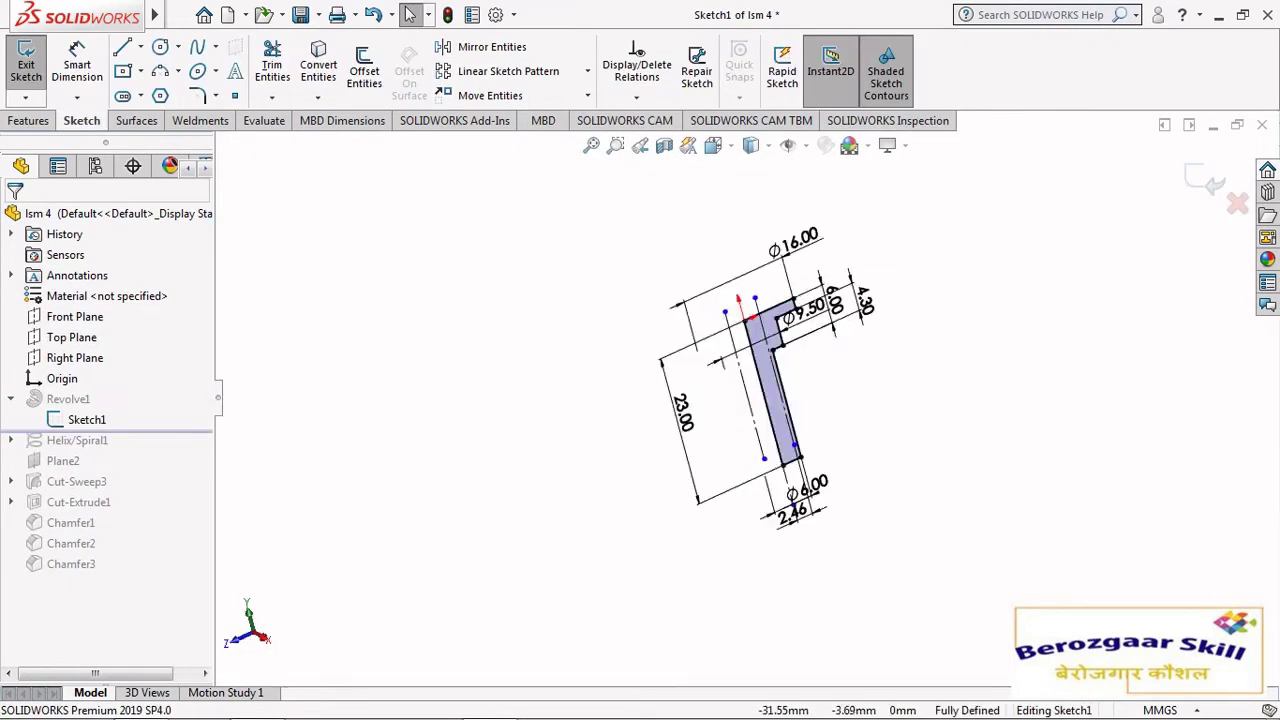
click(715, 145)
click(750, 423)
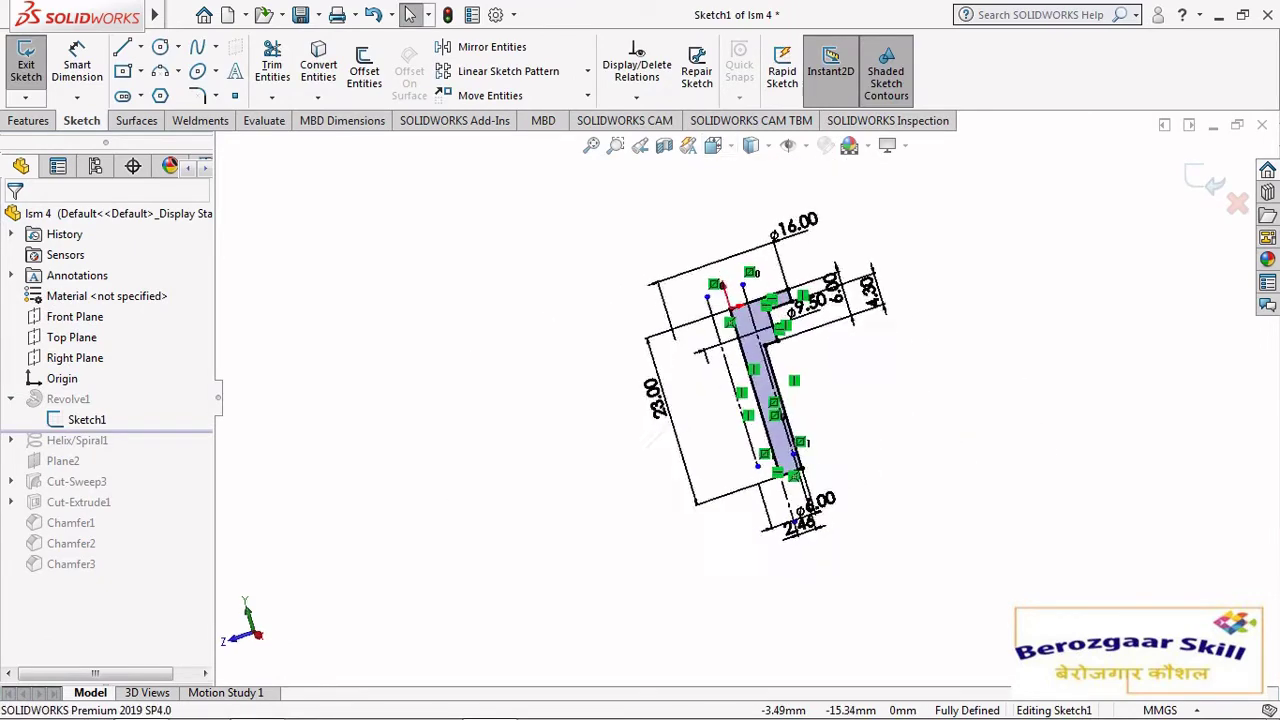
- Reposition the 2.46 mm and 6 mm diameter dimensions below the shaft's lower end so that their texts are clearly separated
scroll(747, 397, up, 4)
scroll(755, 332, down, 6)
scroll(747, 400, up, 3)
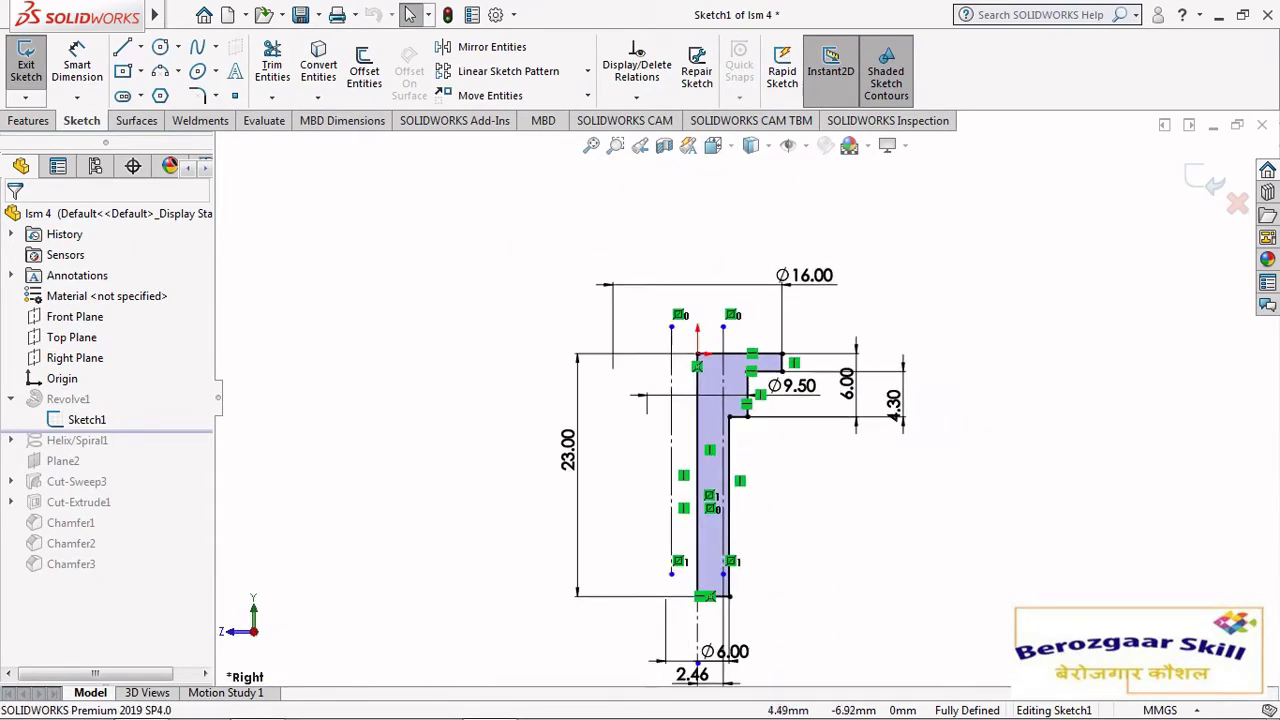
scroll(744, 427, up, 3)
scroll(726, 533, down, 9)
scroll(752, 420, up, 3)
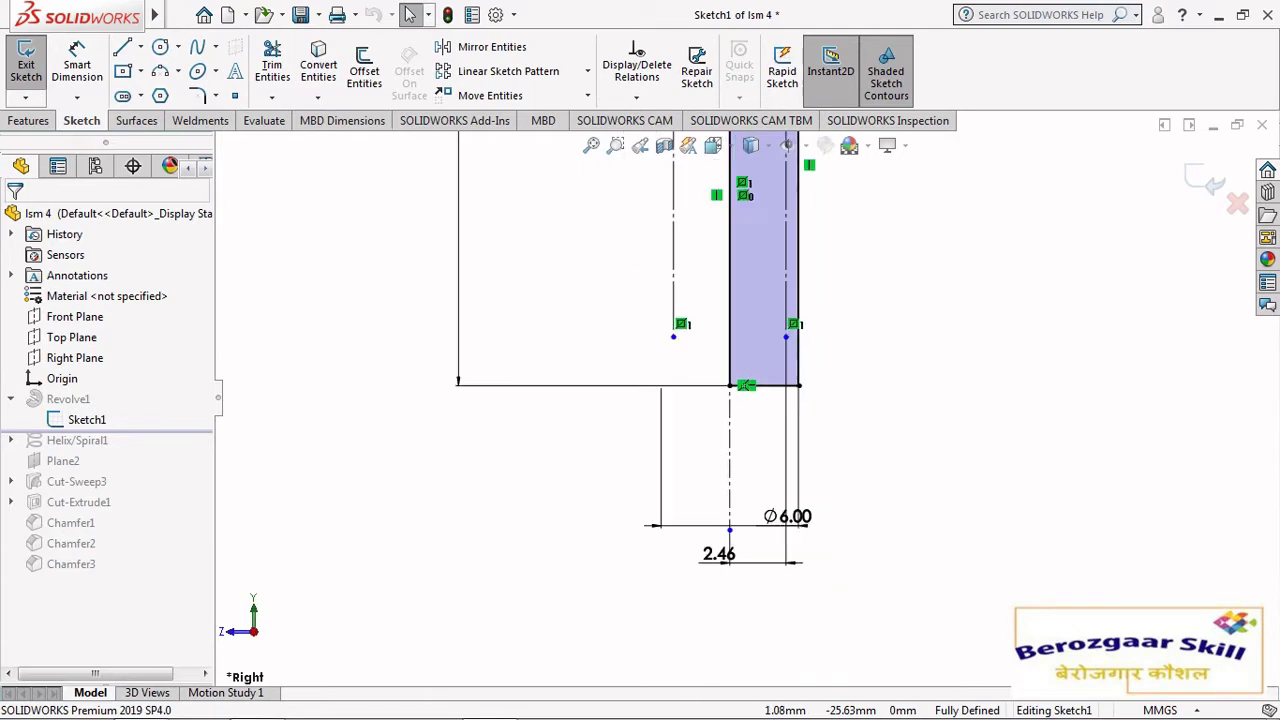
click(763, 477)
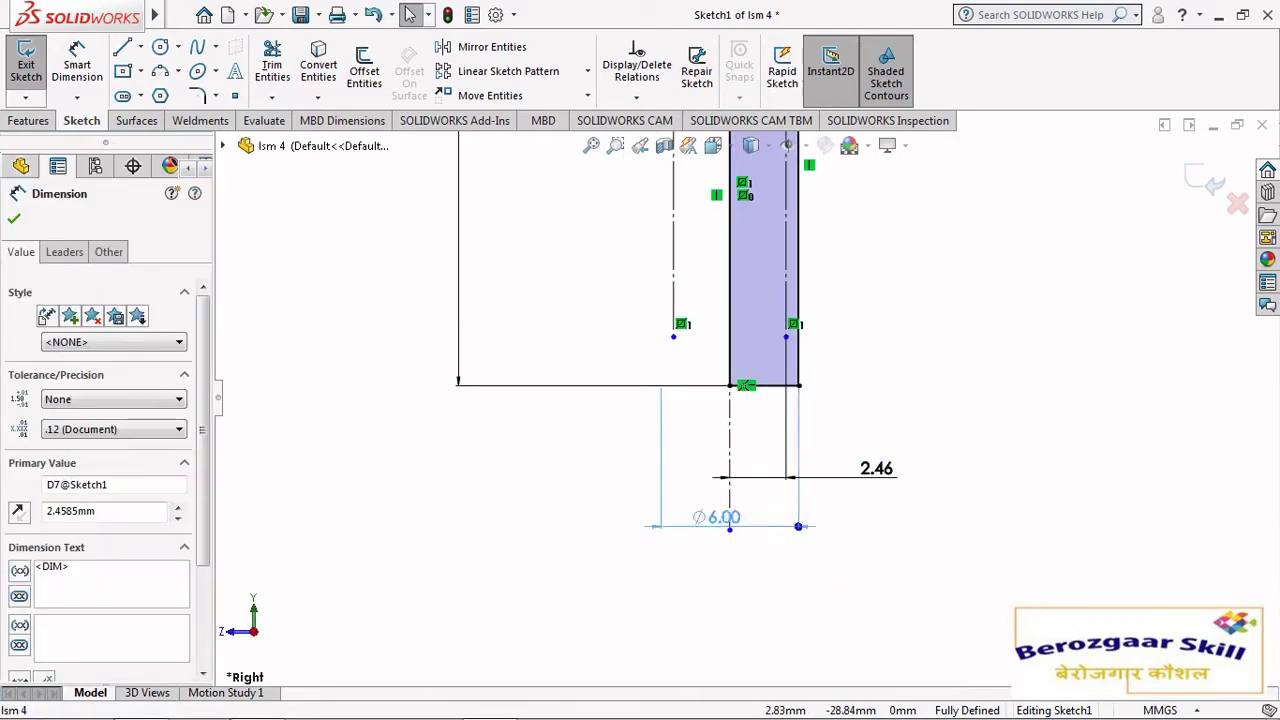
drag(717, 517, 560, 532)
scroll(668, 501, up, 6)
scroll(731, 288, down, 6)
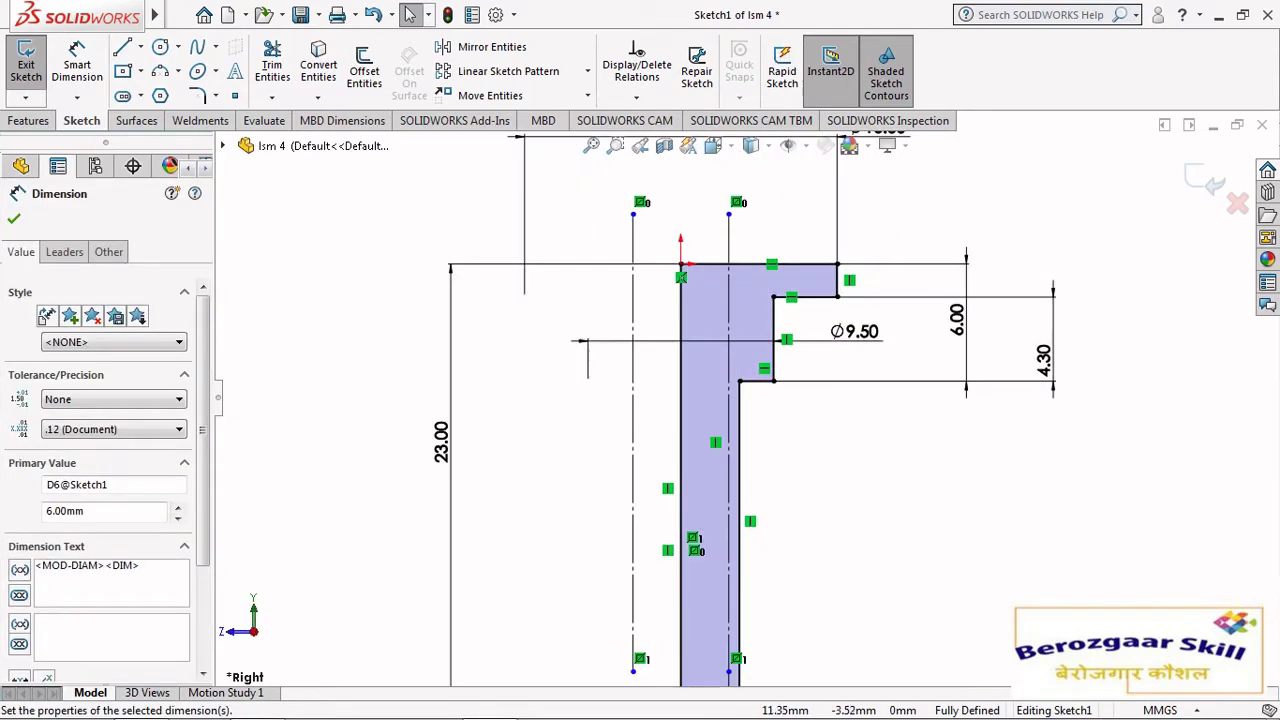
- Centre the 16 mm diameter dimension text above the head and move the 23 mm length dimension's text lower along its line
scroll(685, 403, up, 4)
scroll(762, 276, down, 4)
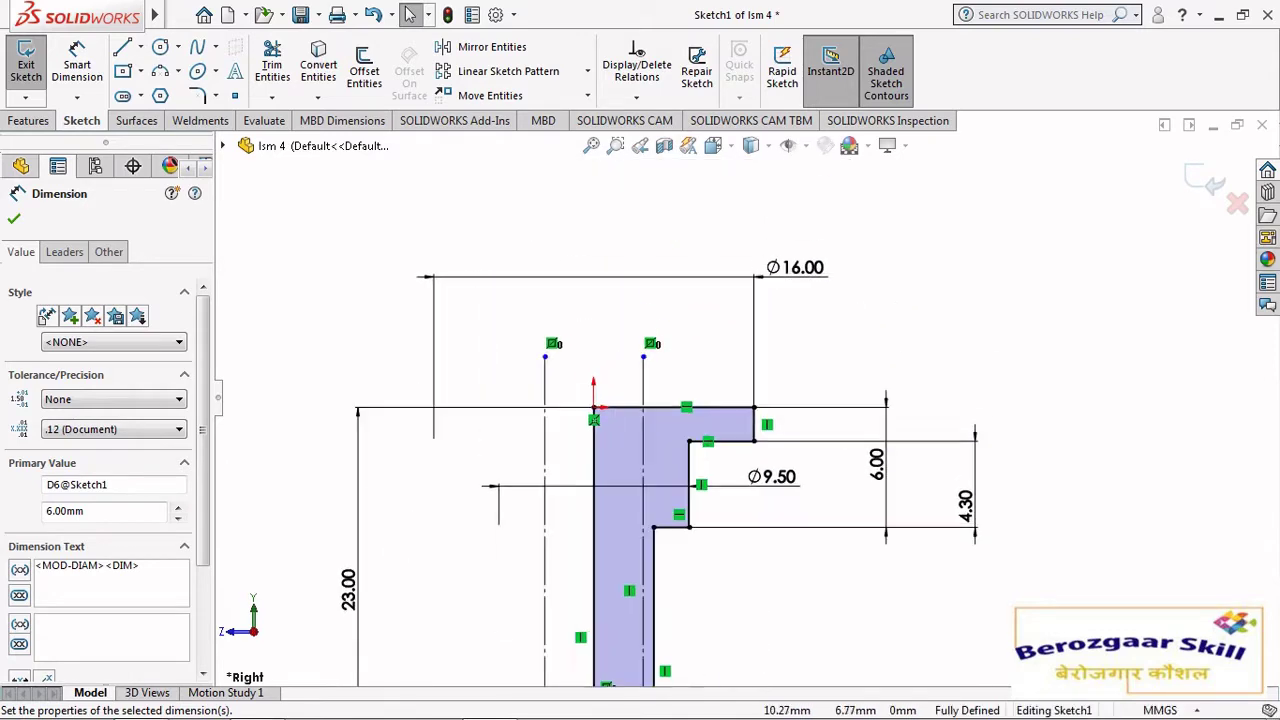
click(754, 278)
scroll(745, 395, up, 6)
scroll(664, 480, down, 6)
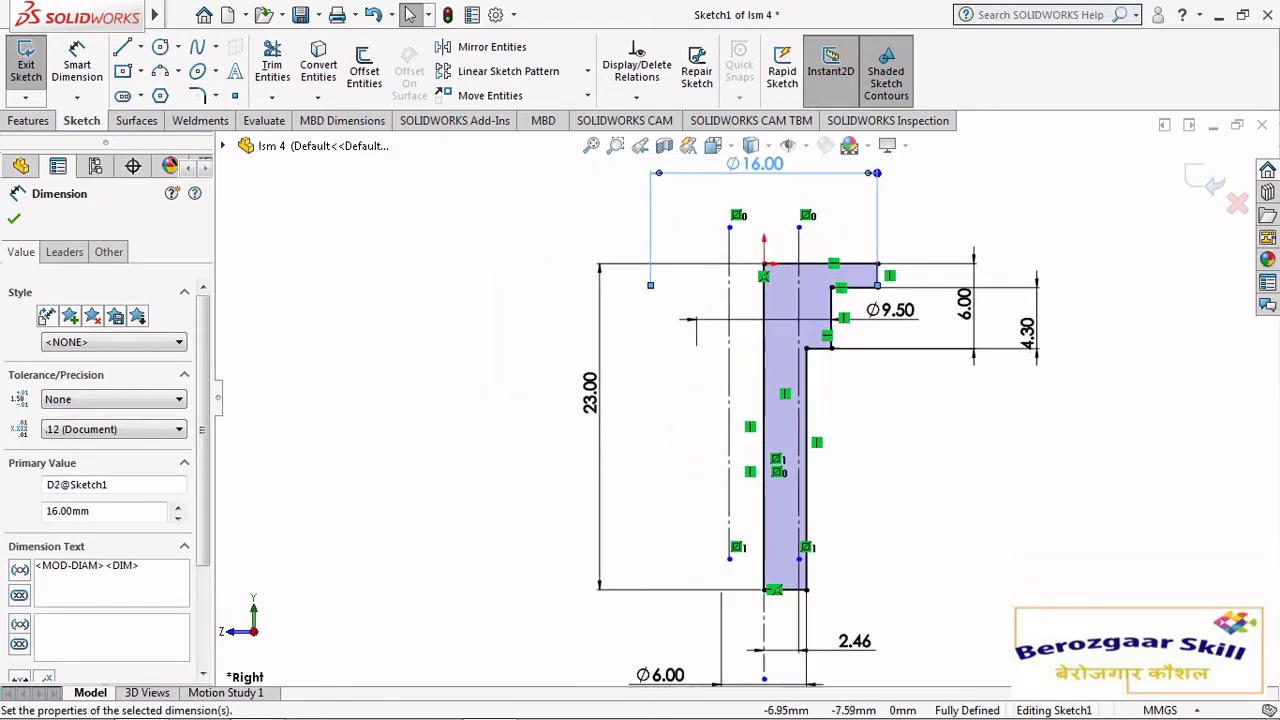
drag(569, 400, 583, 470)
scroll(745, 398, up, 6)
scroll(819, 372, down, 7)
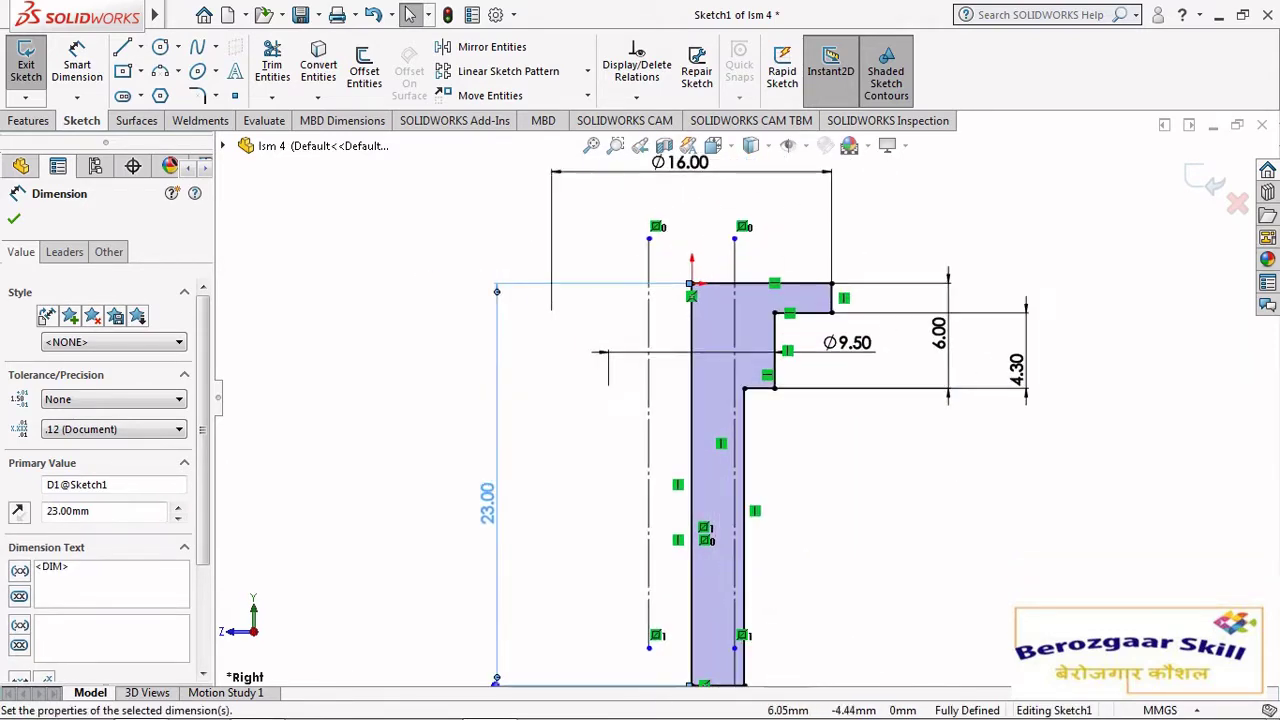
- Place the 6 mm height dimension outside the 4.3 mm one, move the 9.5 mm diameter dimension below the collar, and exit the sketch
scroll(868, 373, up, 2)
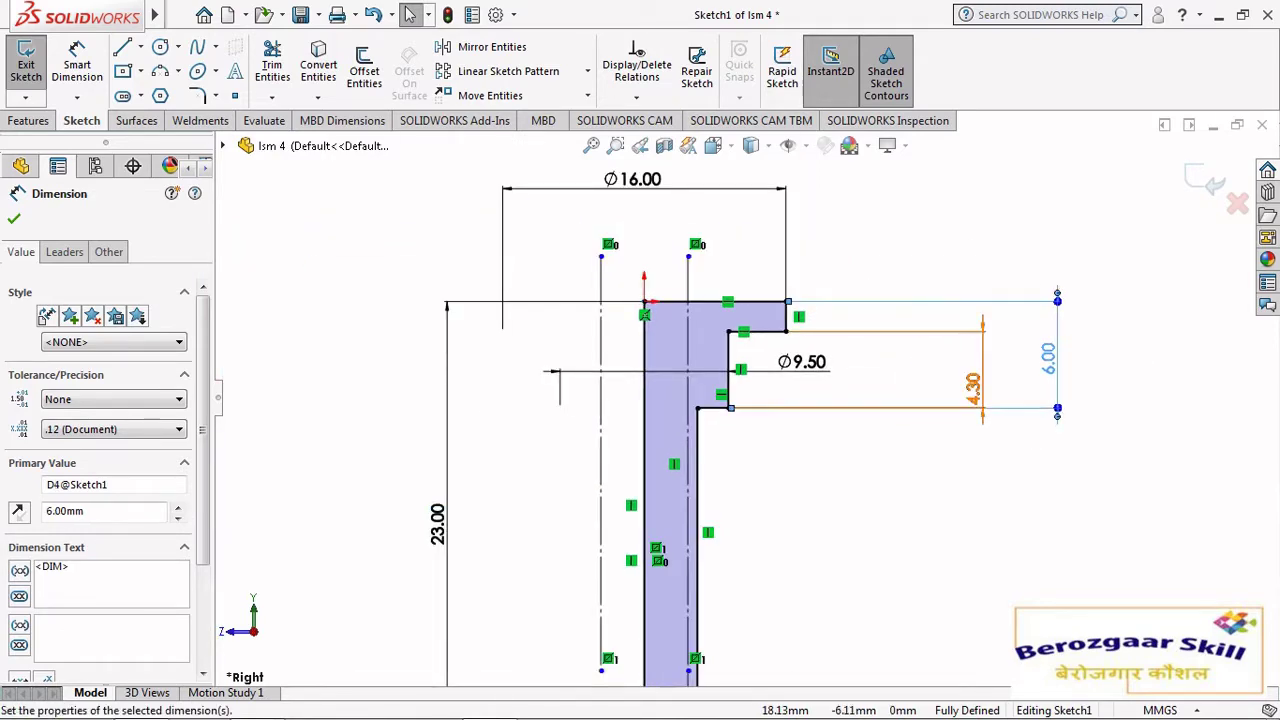
drag(802, 362, 793, 495)
scroll(885, 489, up, 7)
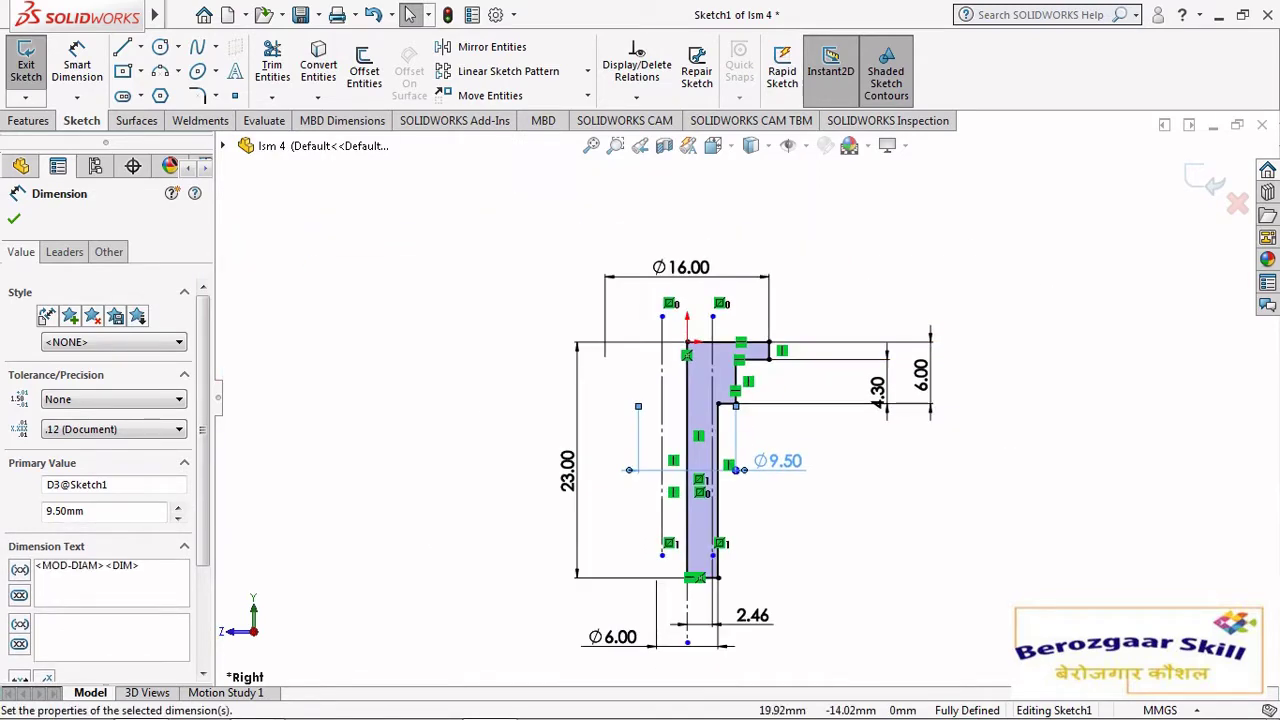
scroll(786, 436, down, 7)
scroll(720, 420, up, 3)
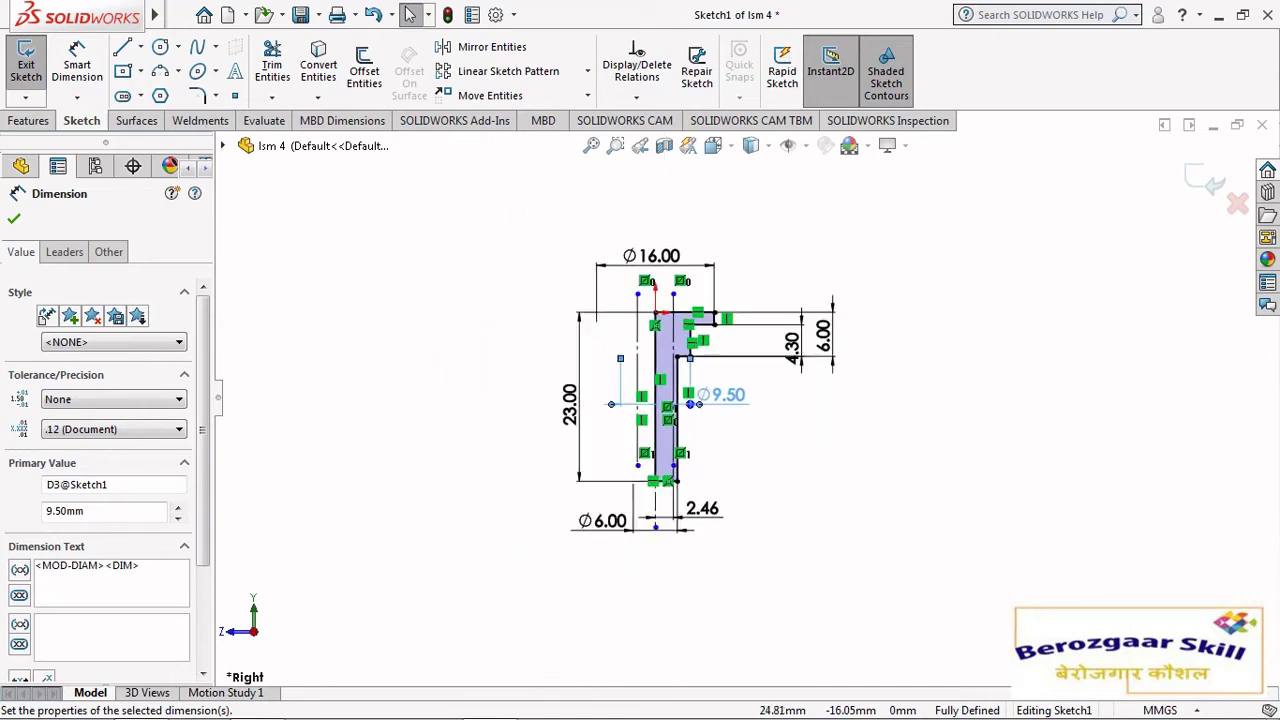
scroll(760, 480, down, 2)
click(1205, 181)
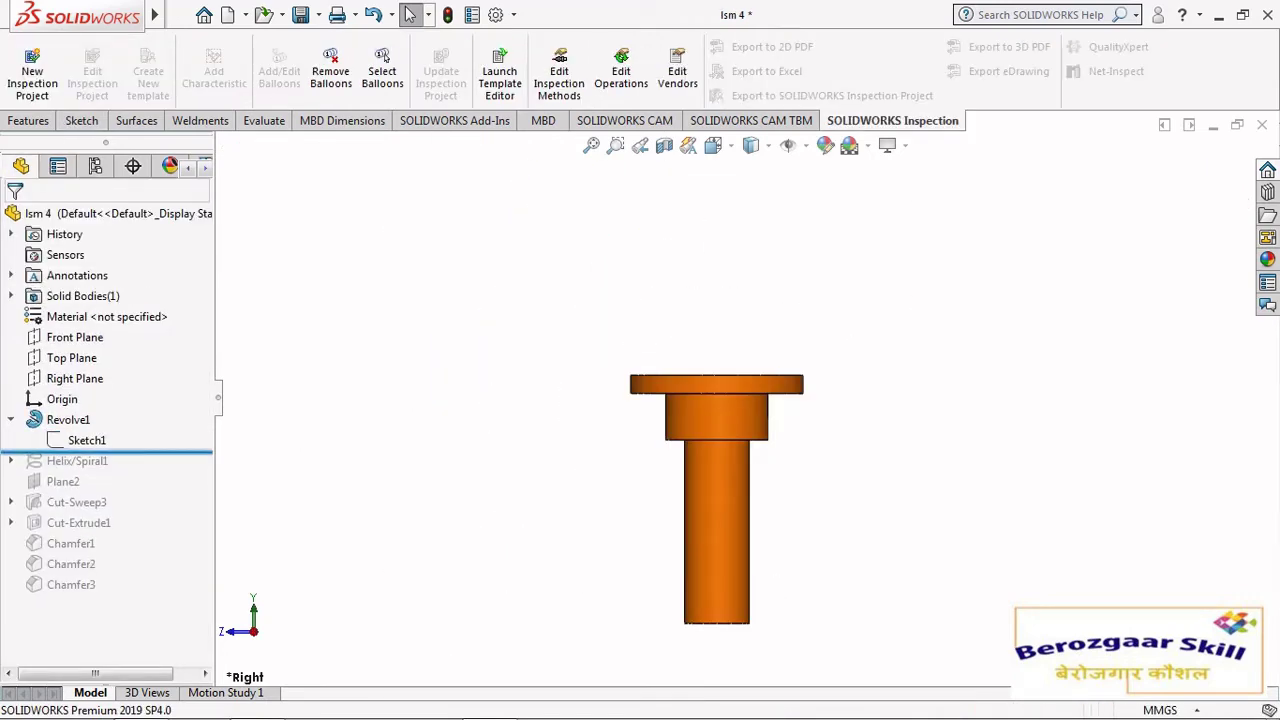
- Open the helix's base sketch, examine the circle and its diameter dimension on the shaft's end face, and exit the sketch
click(11, 461)
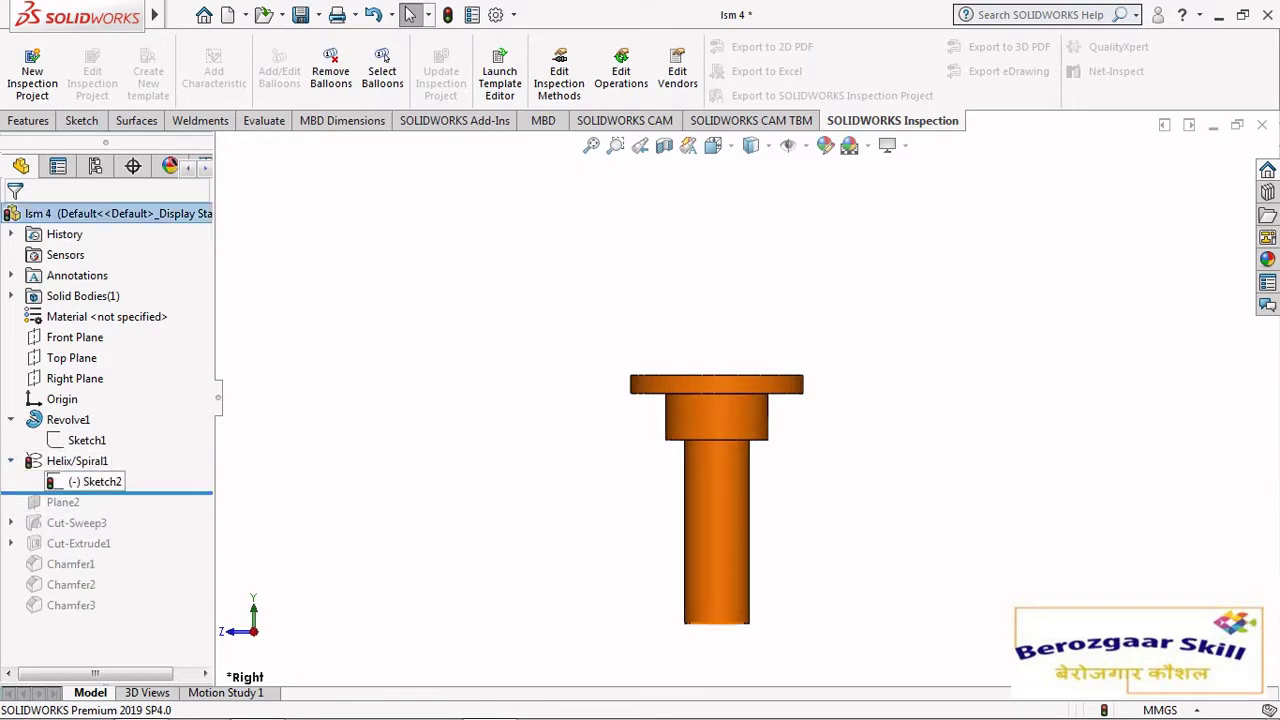
click(86, 482)
click(110, 418)
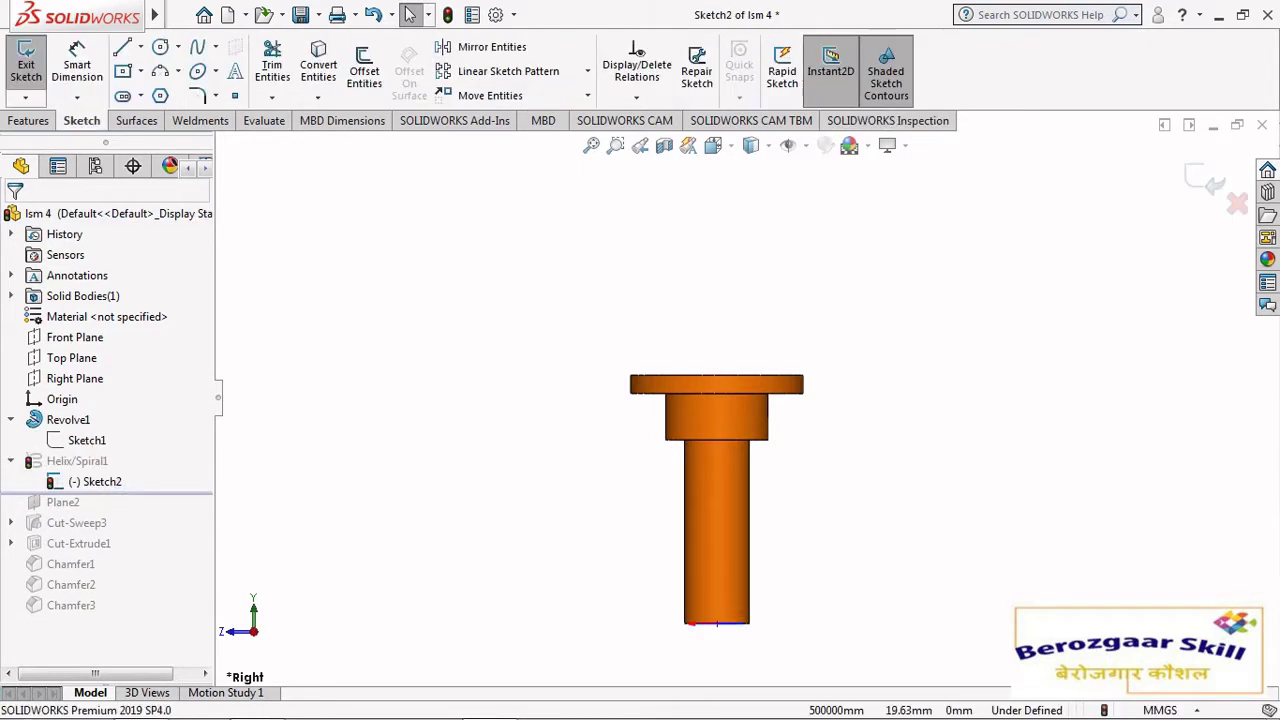
scroll(785, 507, down, 4)
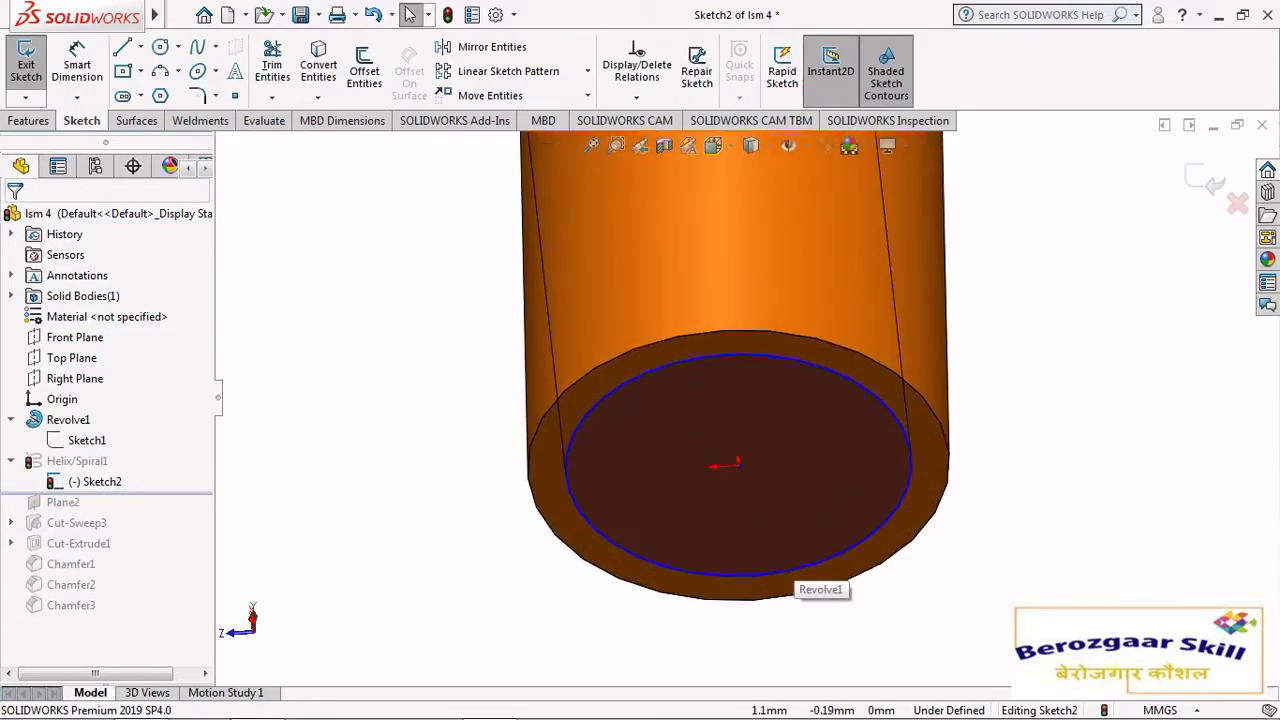
scroll(745, 393, up, 4)
scroll(752, 300, down, 3)
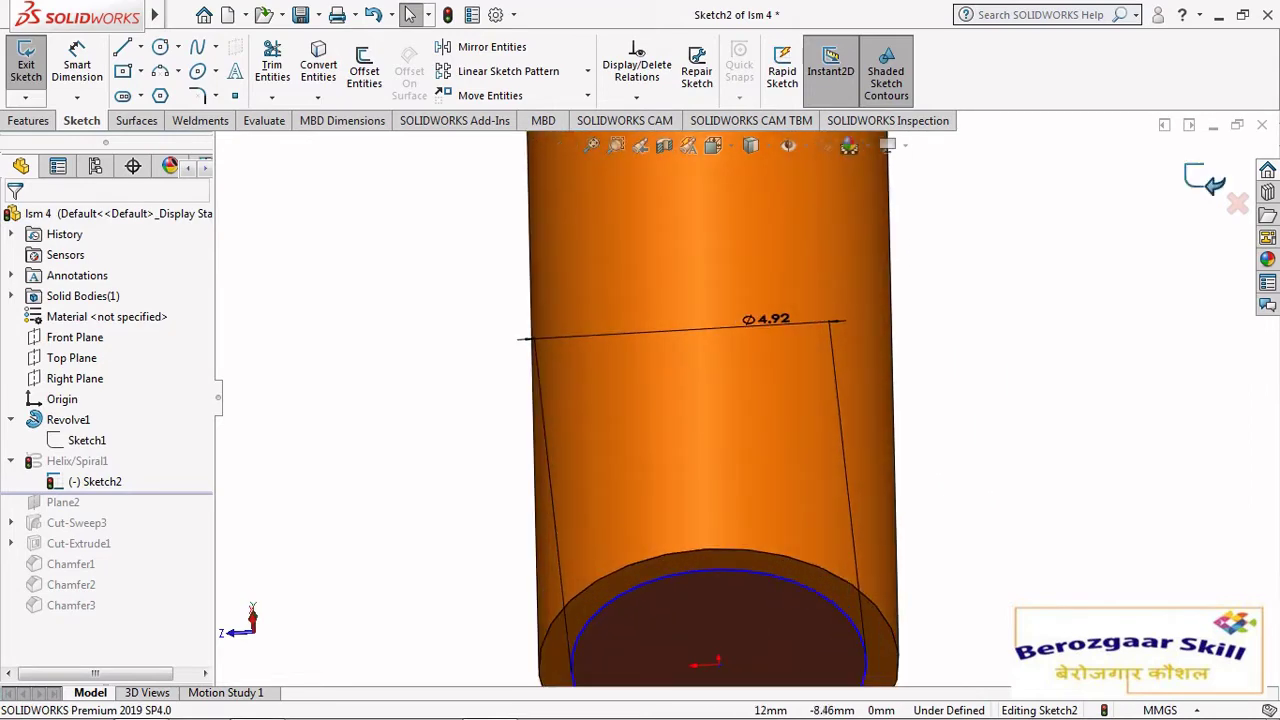
key(ctrl+b)
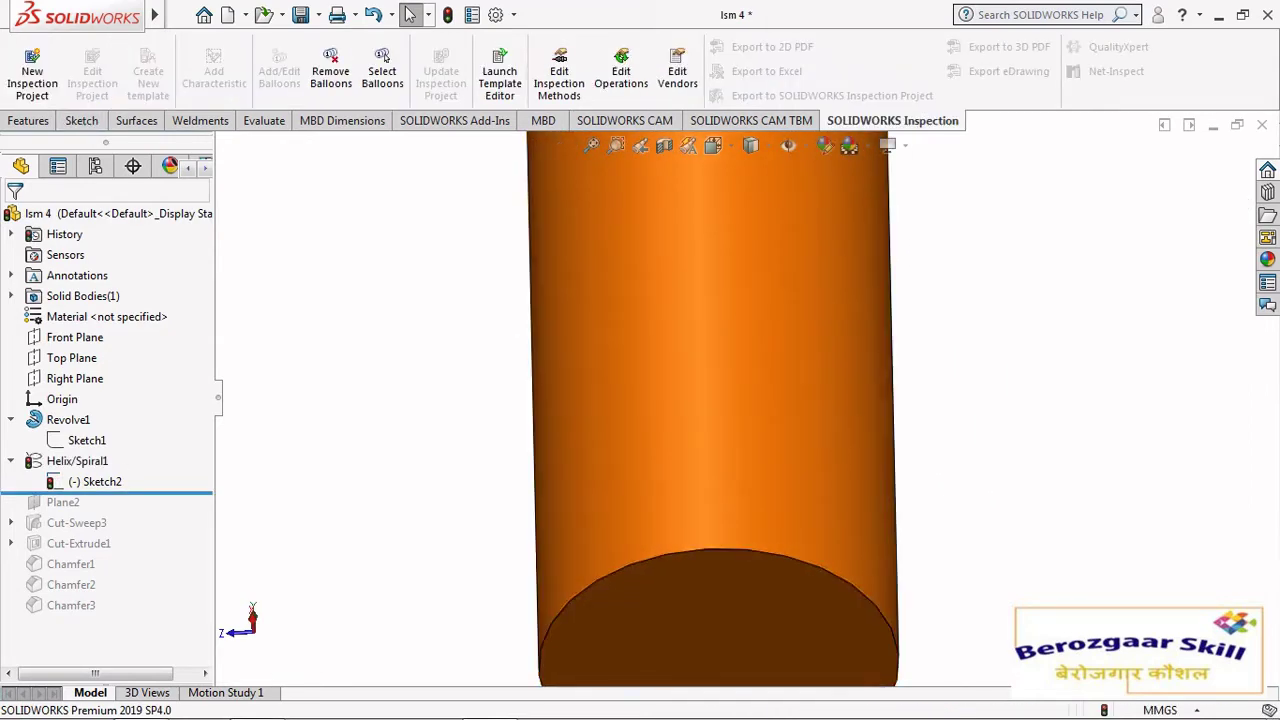
- Open the Helix/Spiral1 definition, examine its pitch, revolutions and start angle along the shaft, and accept it
click(77, 461)
click(250, 159)
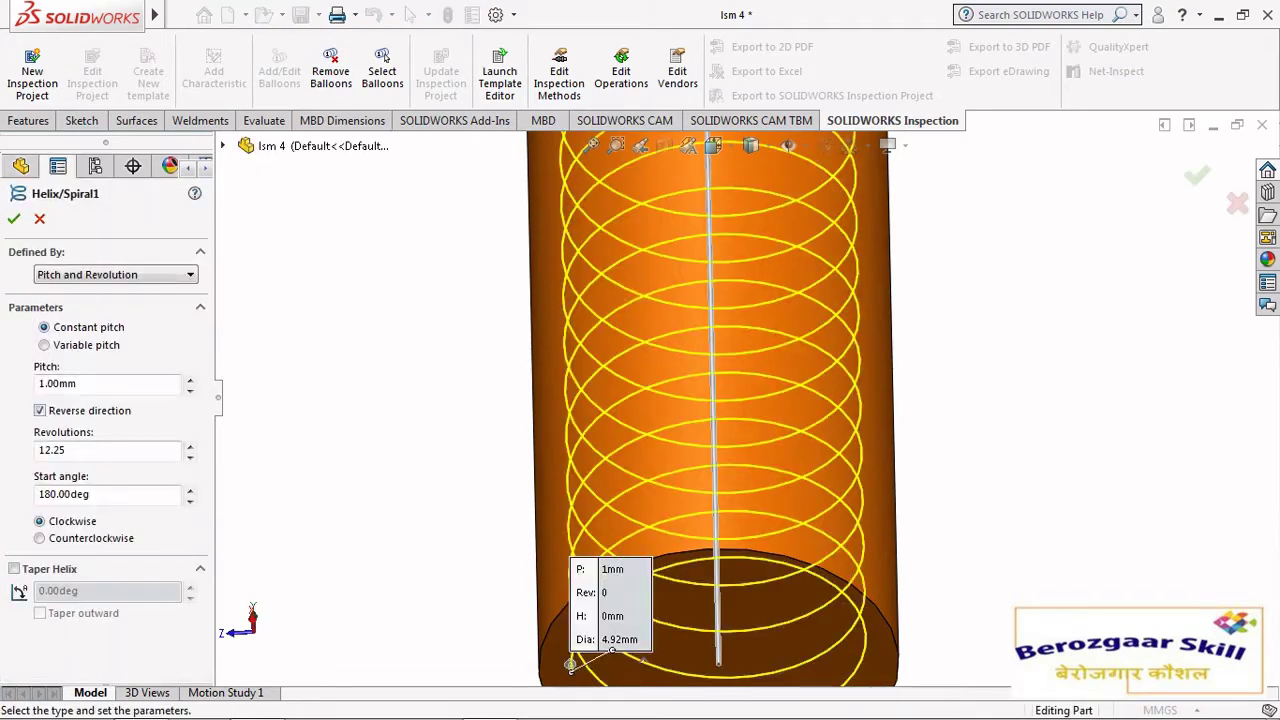
middle_drag(700, 430, 760, 330)
scroll(749, 443, down, 4)
middle_drag(800, 400, 660, 450)
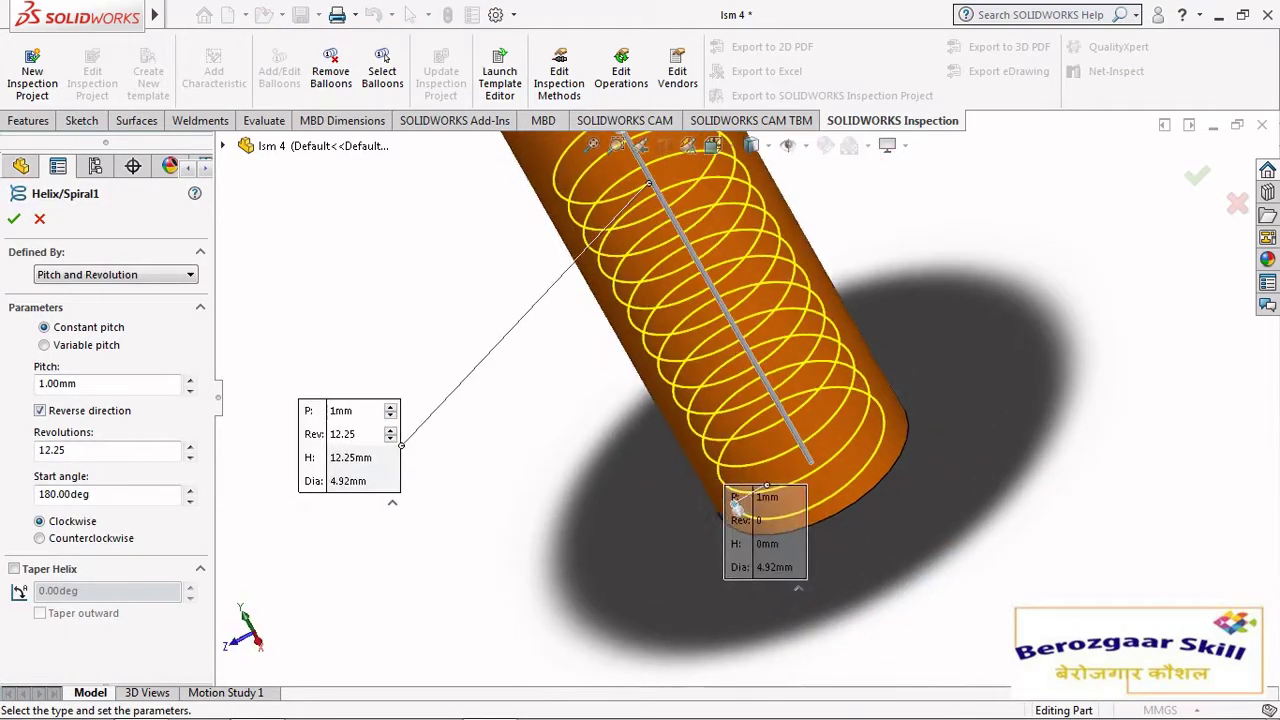
scroll(700, 380, up, 3)
scroll(700, 300, down, 1)
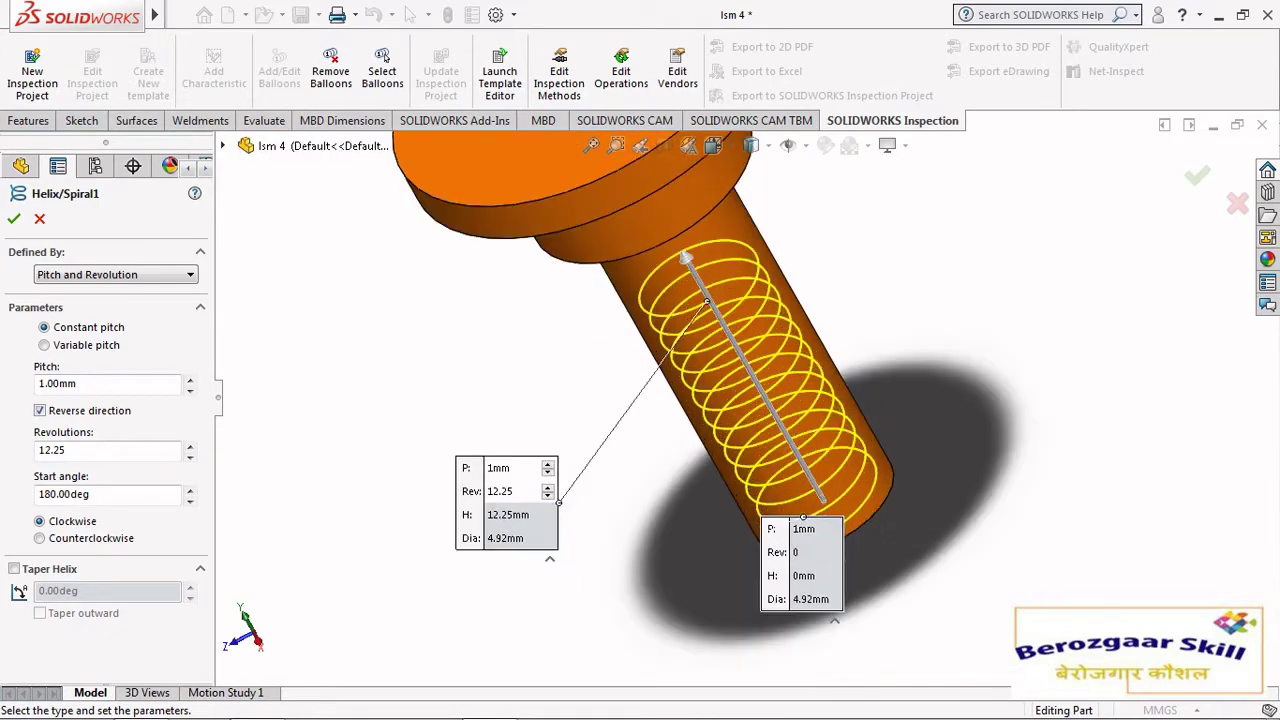
scroll(722, 616, down, 2)
key(Return)
scroll(750, 398, up, 3)
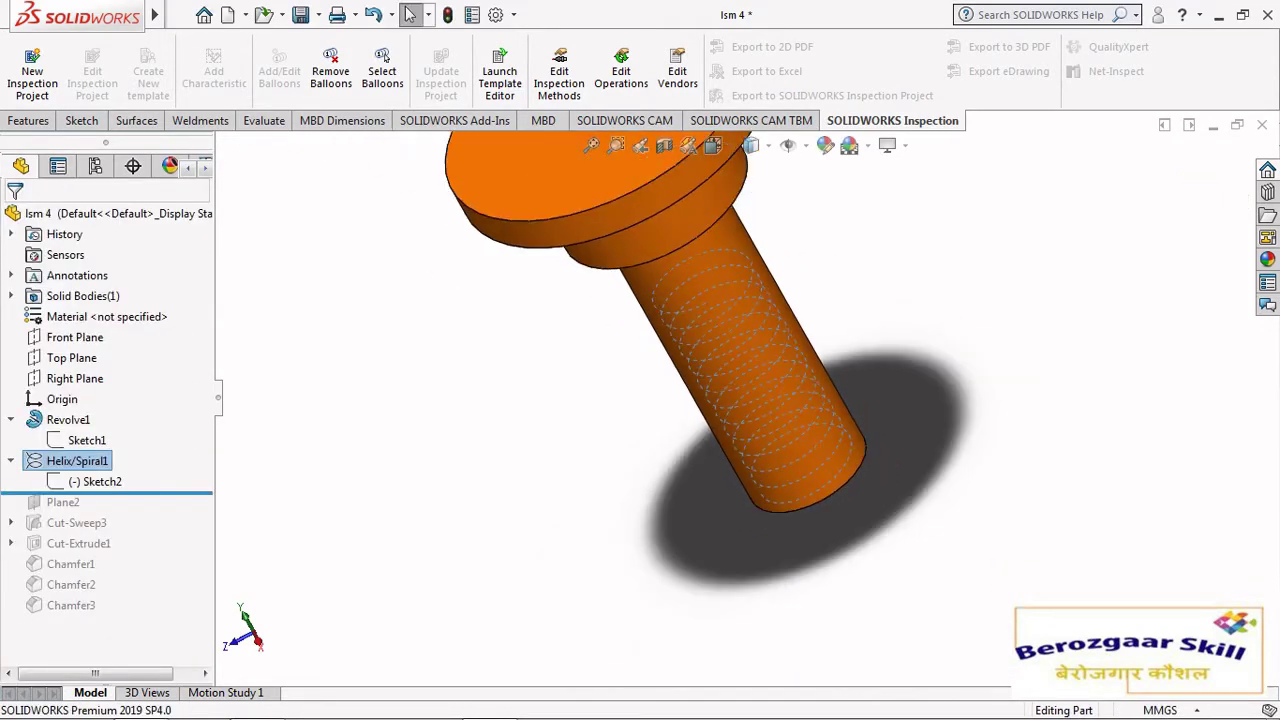
- Roll the feature history forward past Plane2 and Cut-Sweep3 to restore the thread cut on the shaft
drag(107, 493, 107, 514)
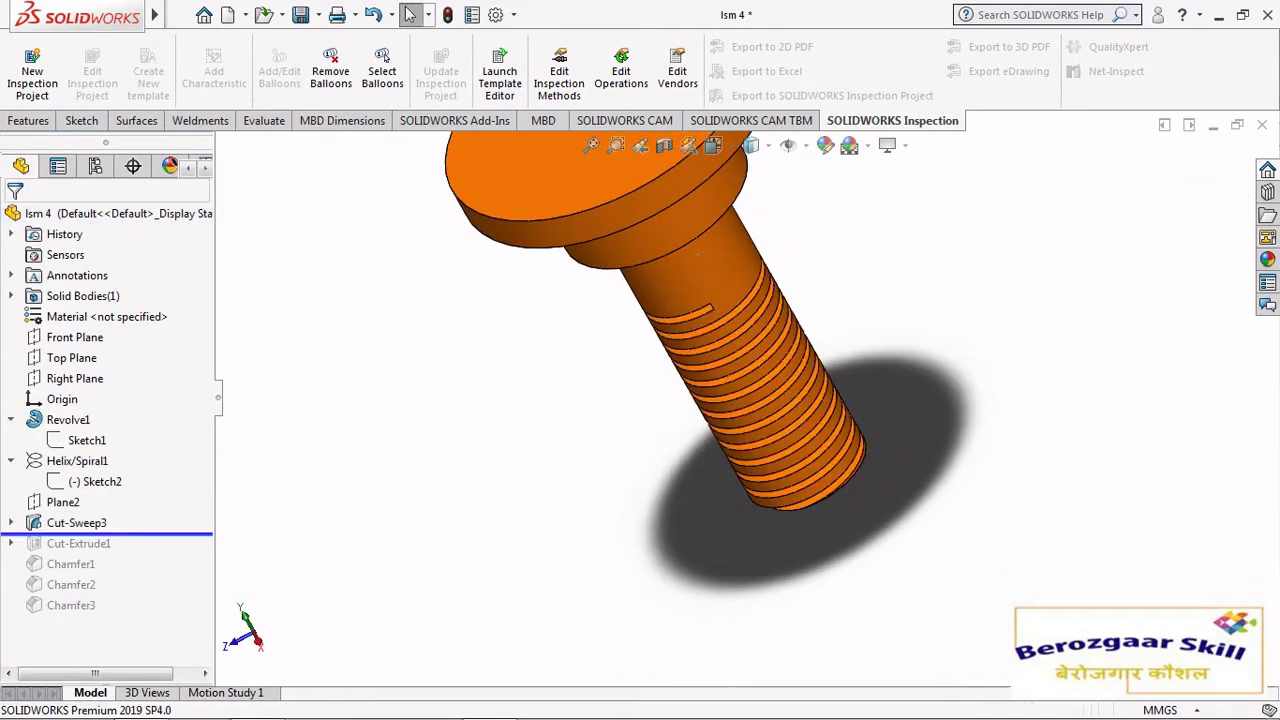
scroll(747, 399, up, 5)
scroll(755, 425, down, 3)
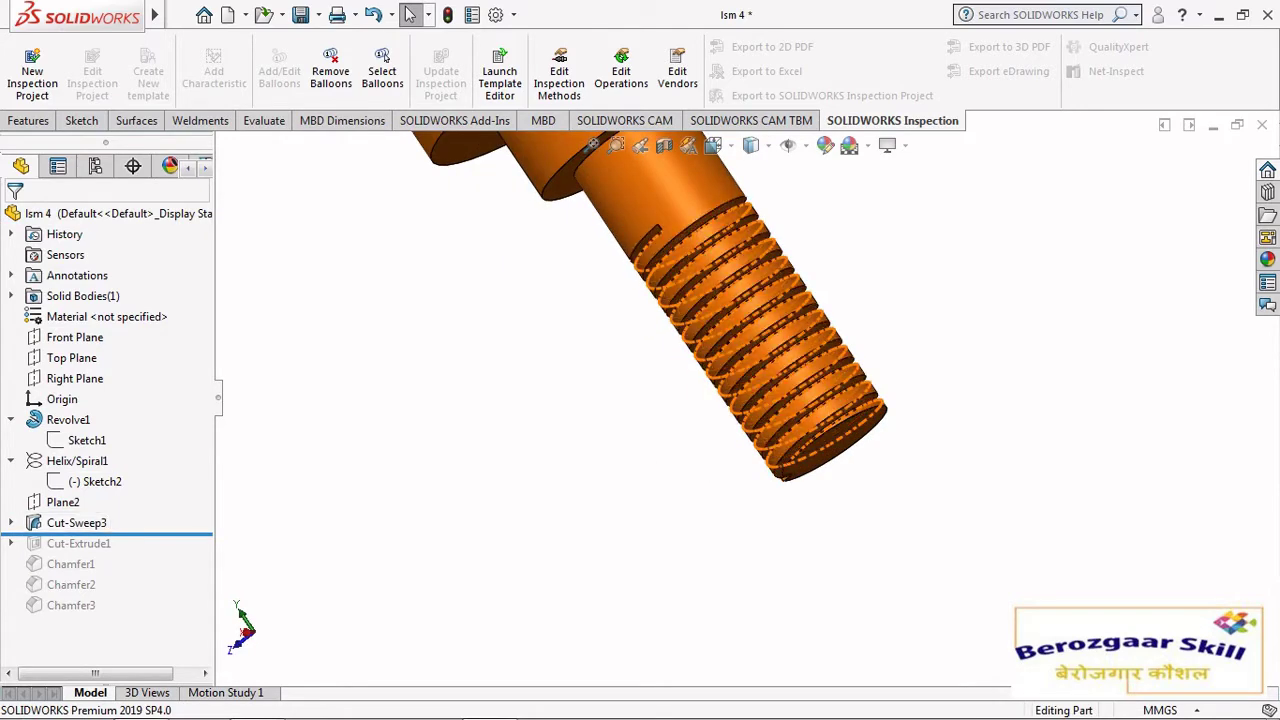
- Open the triangular thread profile sketch of Cut-Sweep3 for editing and orient the view to examine its dimensions
click(11, 523)
click(88, 543)
click(109, 483)
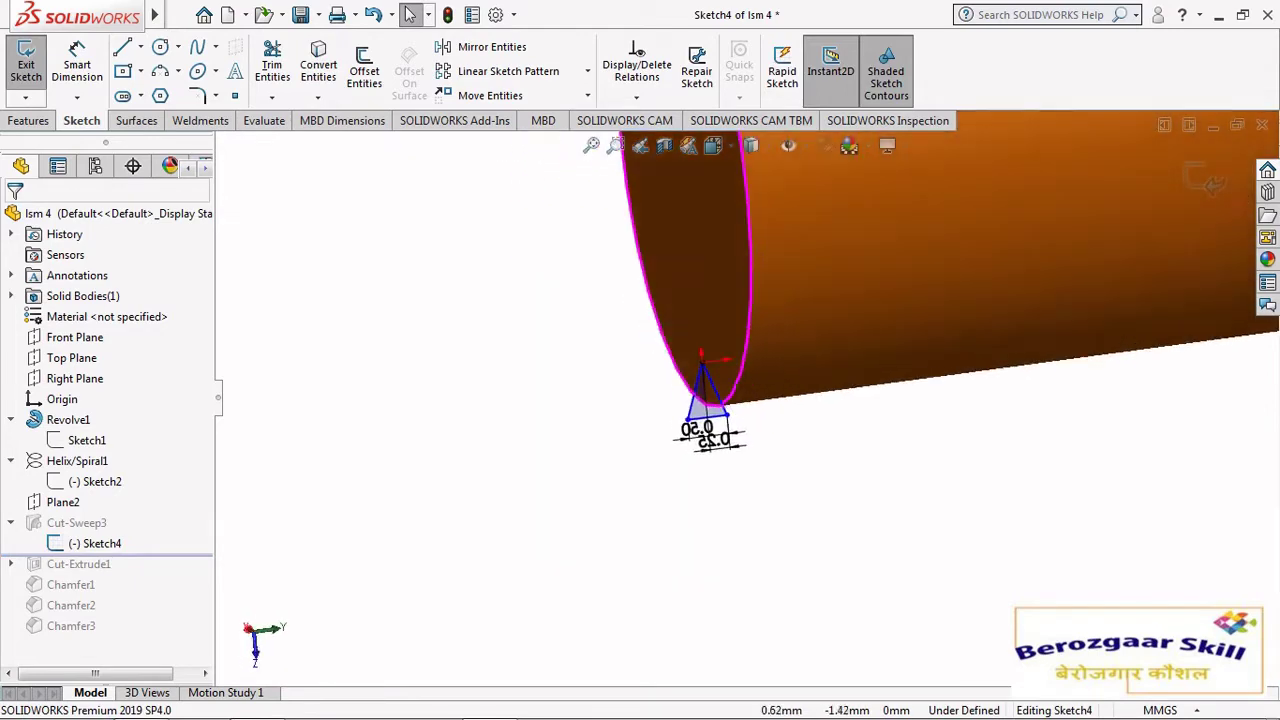
click(712, 146)
click(784, 214)
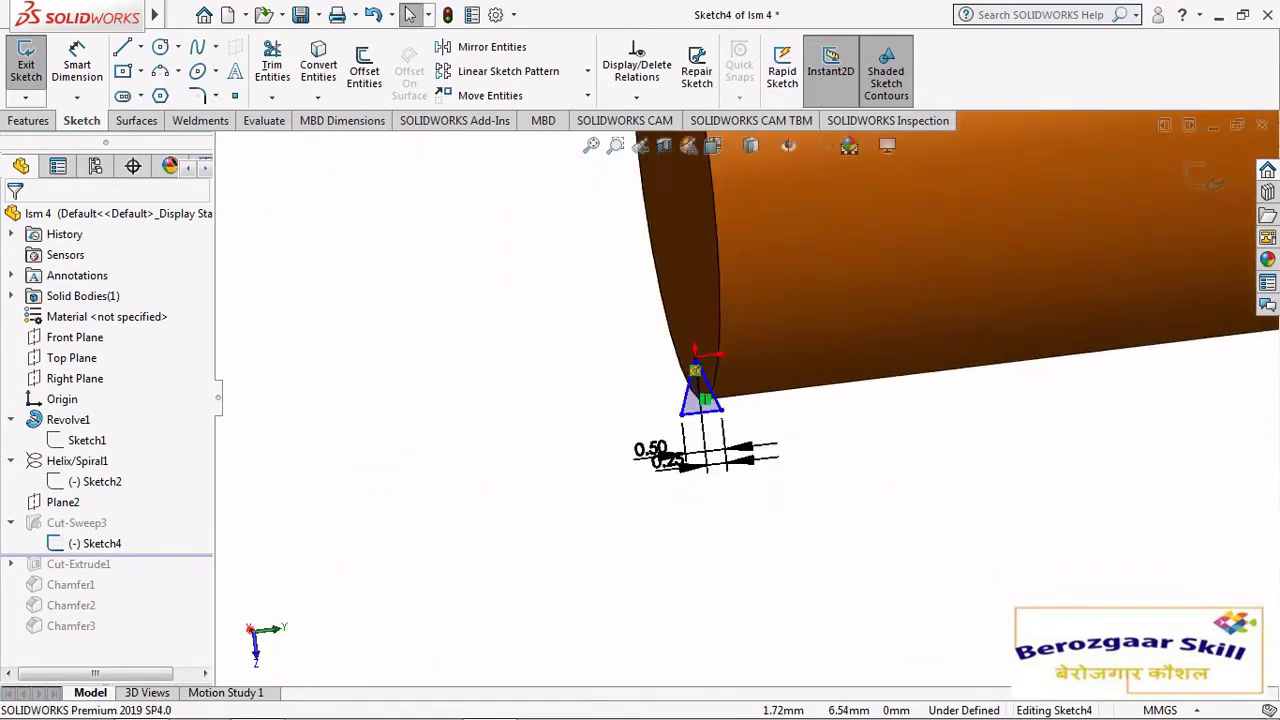
- Examine the triangular thread profile's width and centre offset dimensions at the shaft end, and exit the sketch
scroll(442, 560, down, 2)
scroll(443, 433, down, 6)
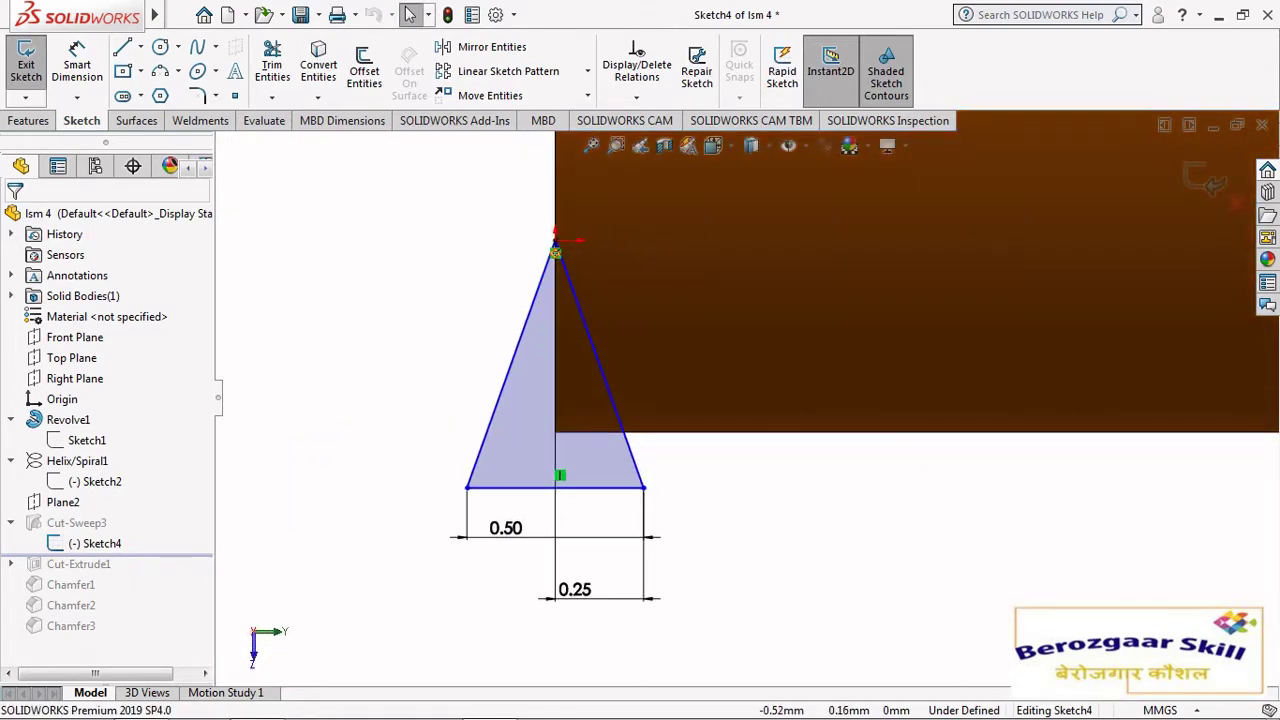
scroll(781, 388, up, 4)
scroll(735, 410, up, 2)
scroll(785, 400, down, 2)
scroll(738, 400, up, 6)
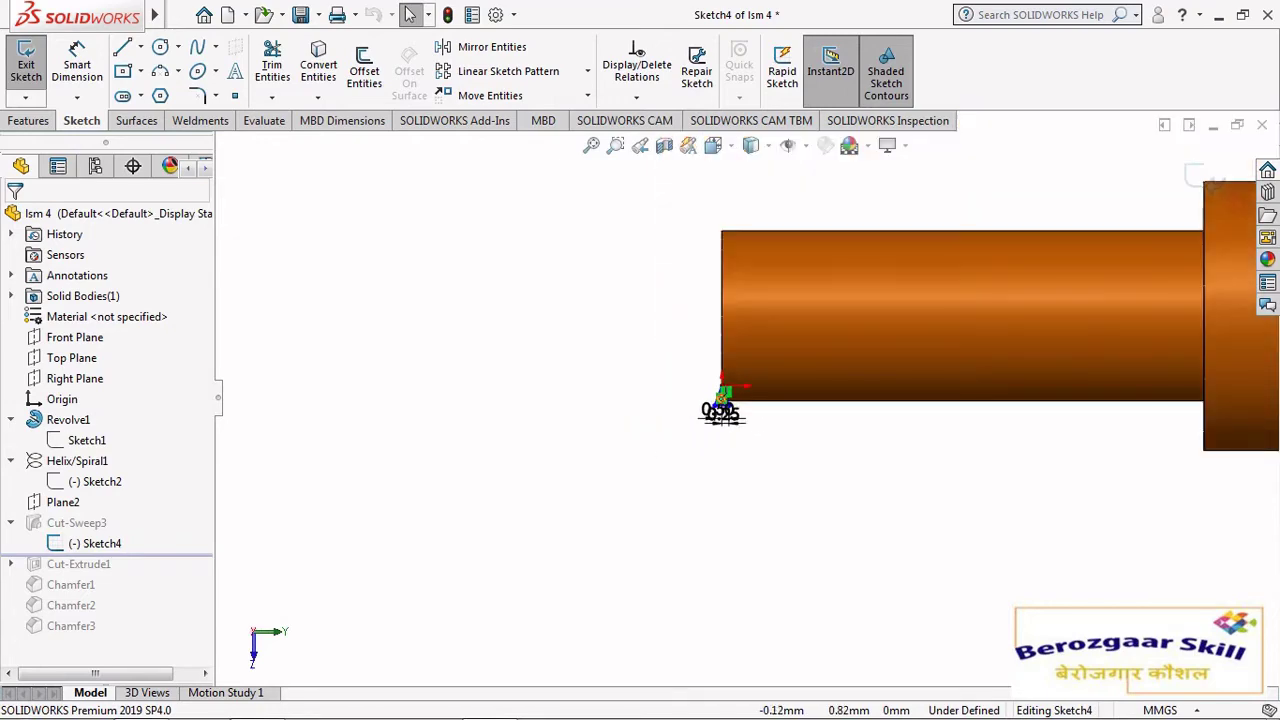
scroll(728, 404, down, 10)
scroll(714, 455, down, 3)
scroll(714, 455, up, 8)
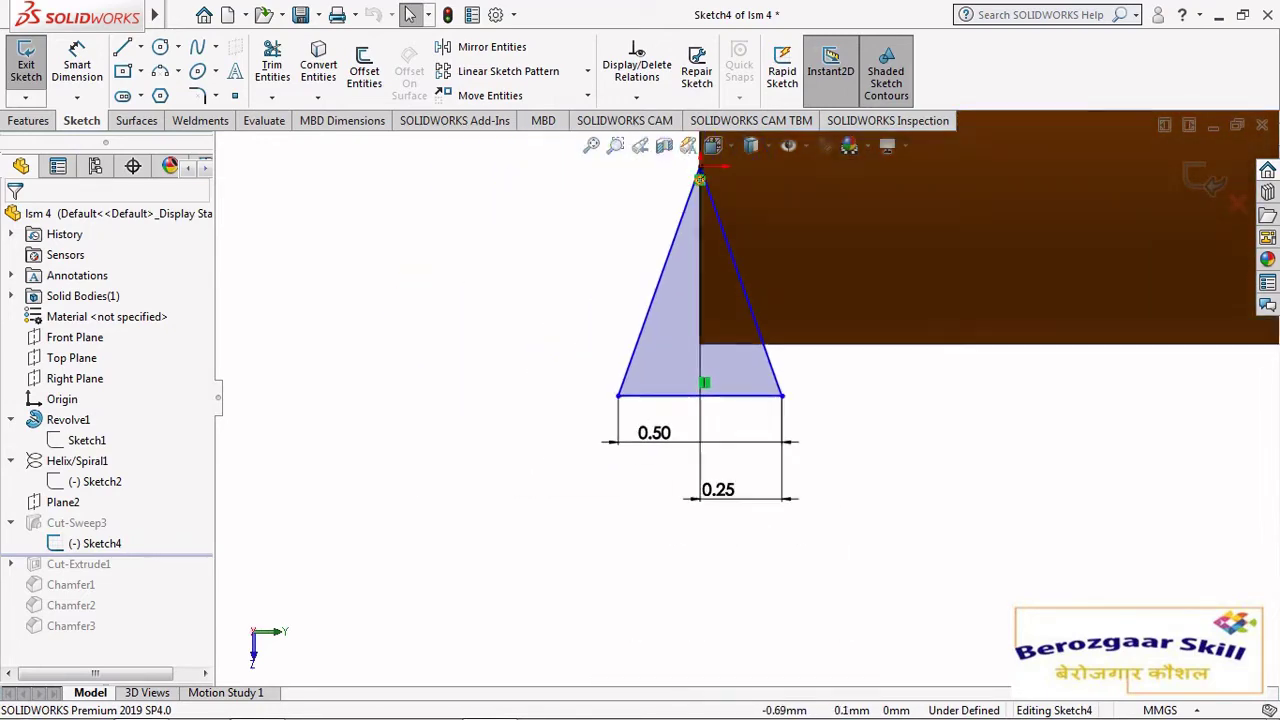
scroll(714, 455, up, 3)
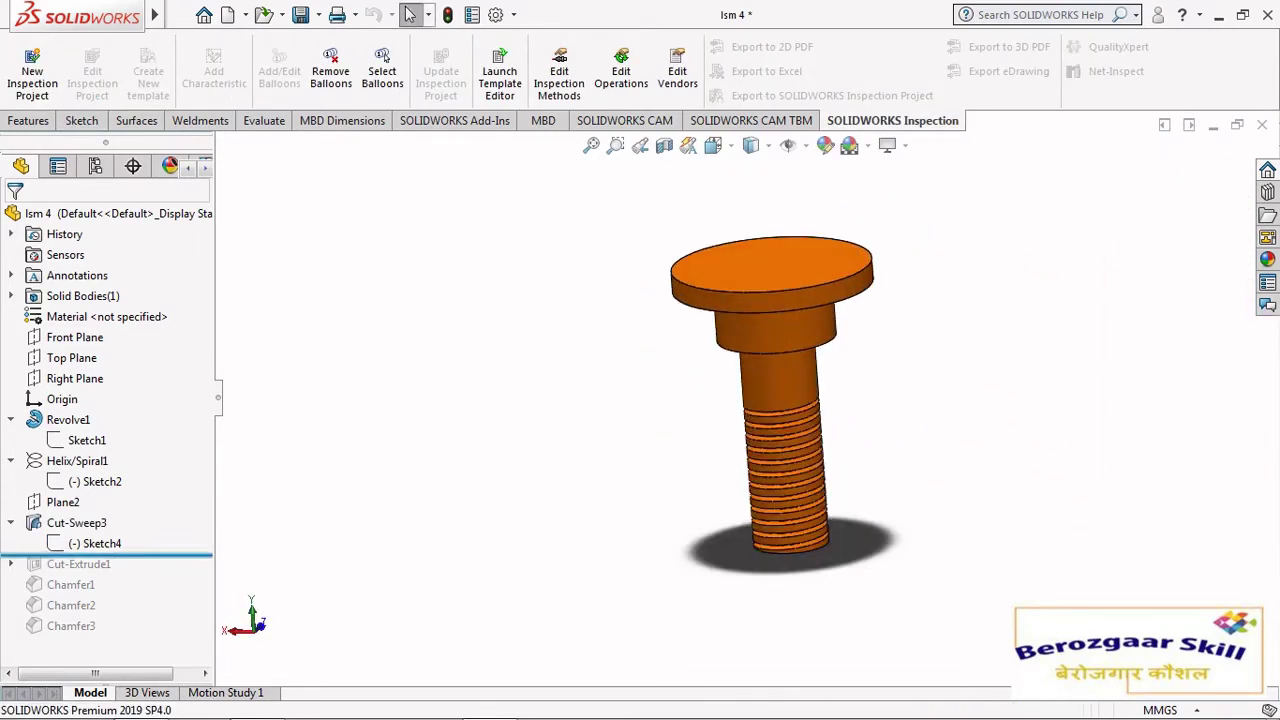
- Roll the feature history forward past Cut-Extrude1 and open the head slot cut's definition
drag(88, 554, 88, 576)
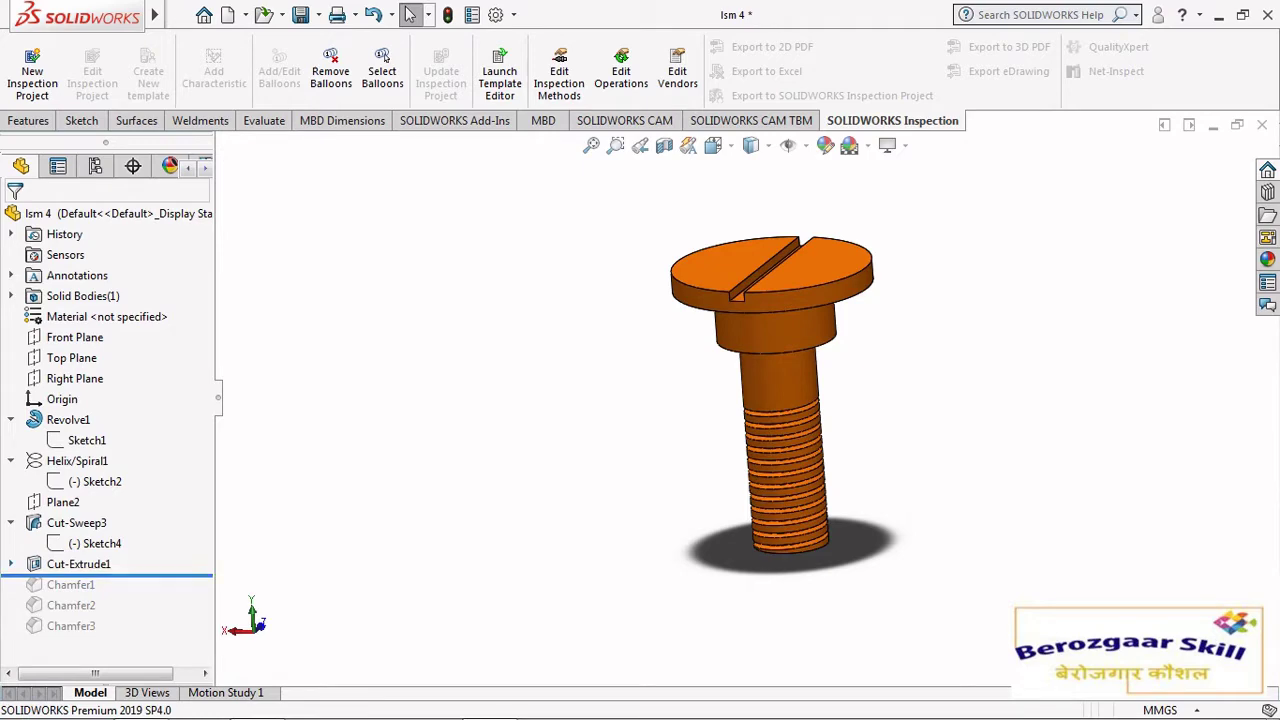
click(78, 564)
click(91, 514)
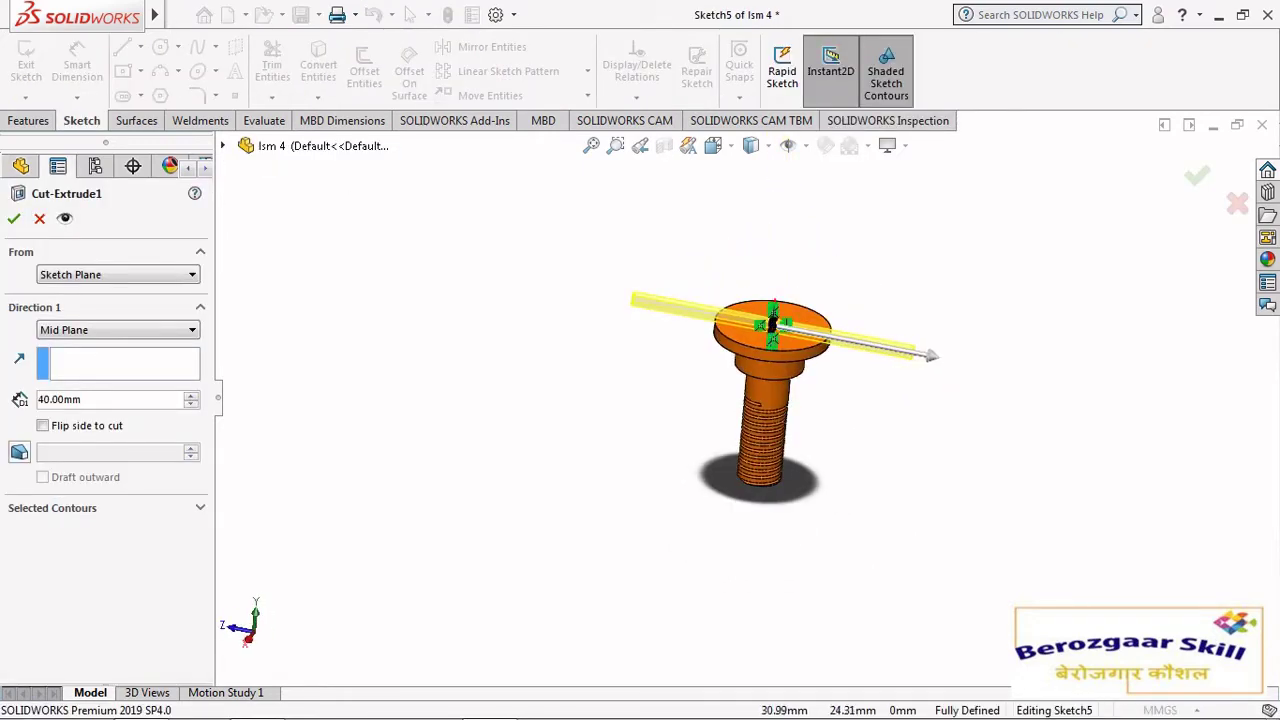
- Examine the slot cut's mid-plane extent and its rectangular profile dimensions from the Right and Back views, and close the definition
click(713, 146)
click(760, 192)
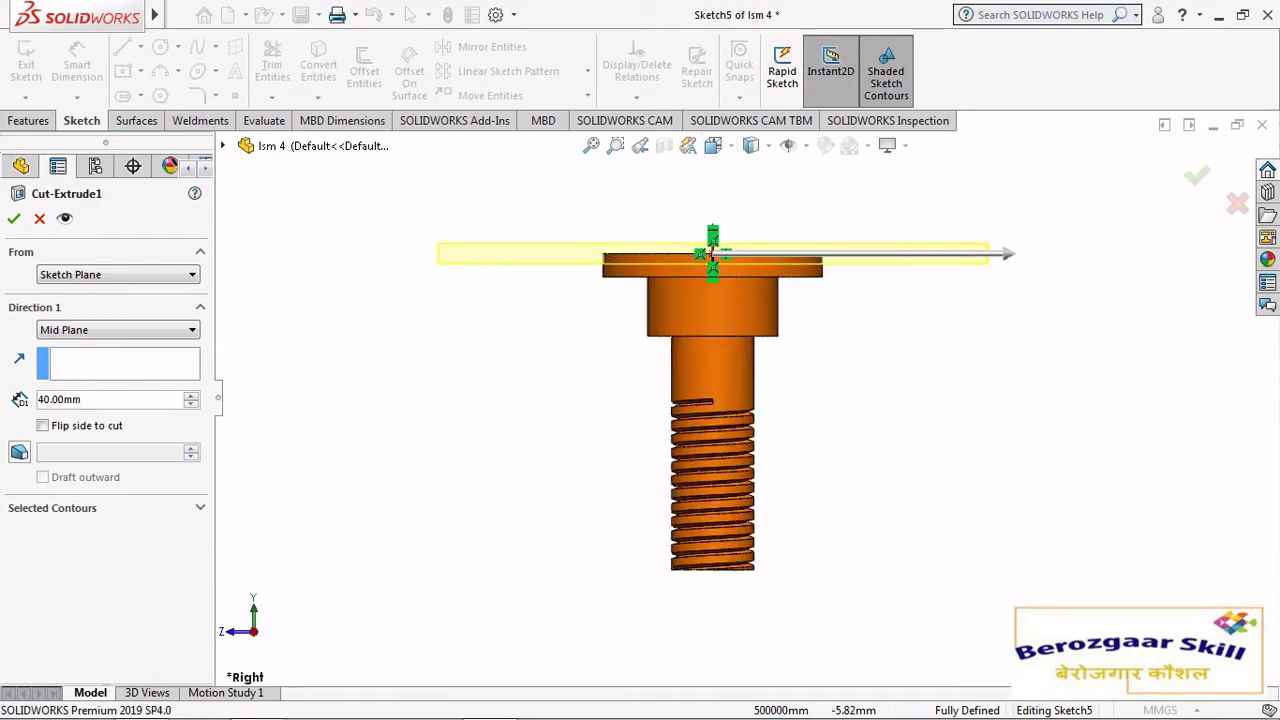
scroll(732, 305, down, 4)
middle_drag(768, 410, 530, 408)
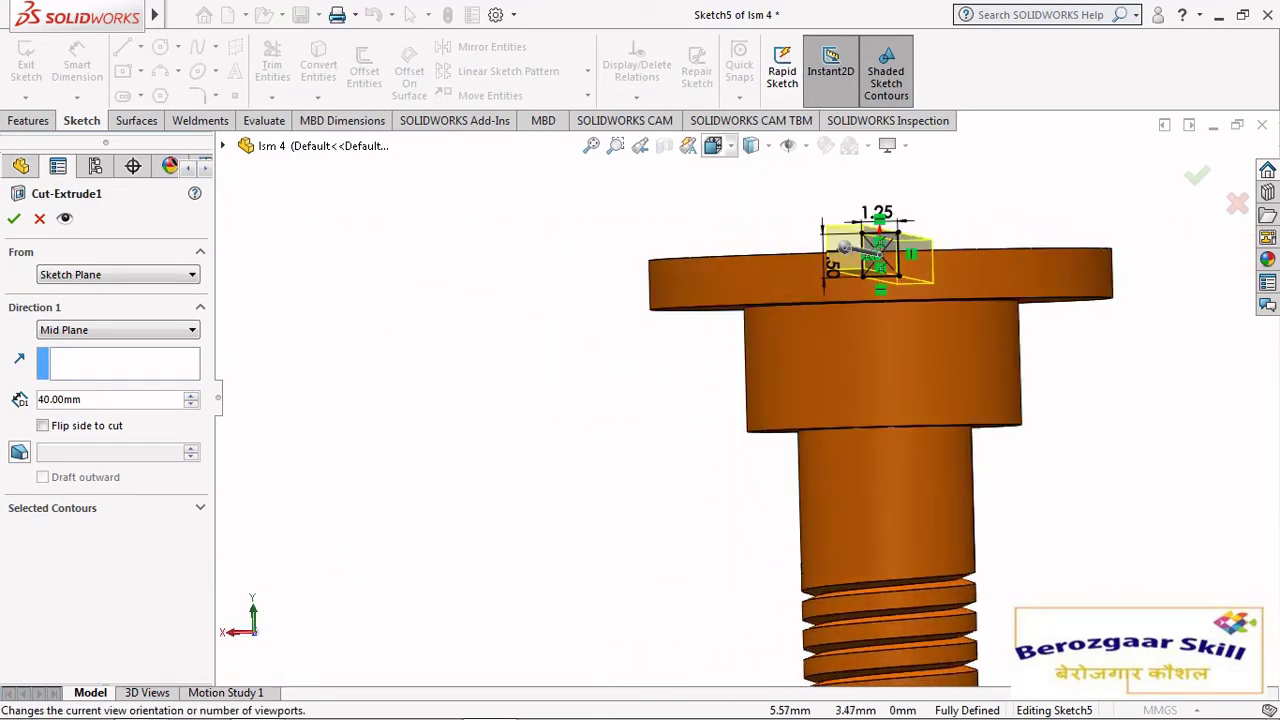
click(713, 146)
click(648, 352)
scroll(746, 190, down, 4)
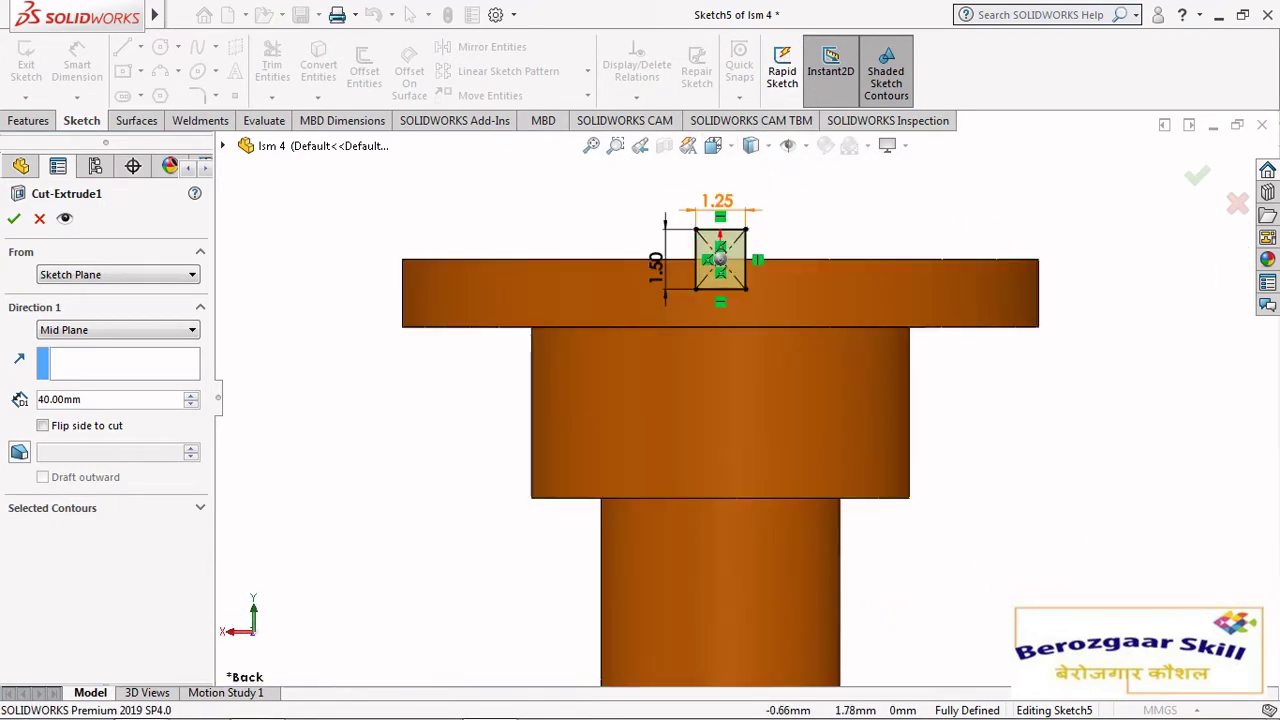
scroll(717, 198, down, 6)
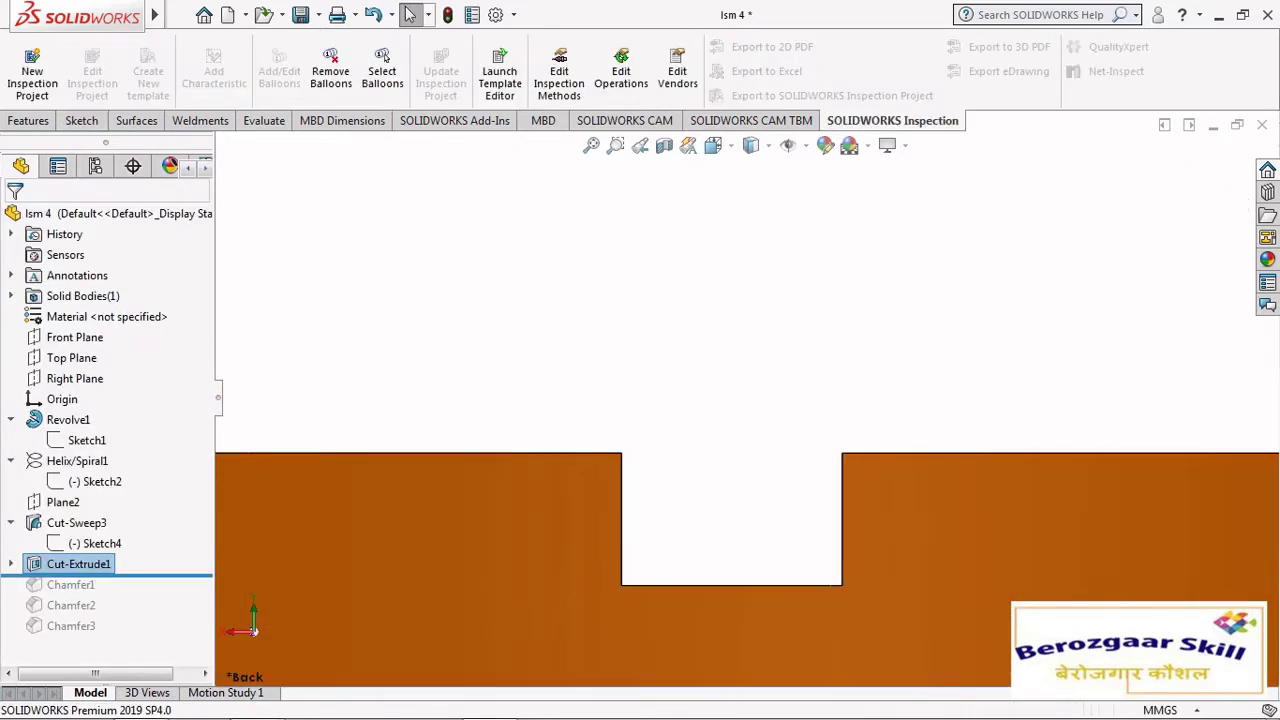
- Roll the feature history forward past Chamfer3 to restore all three chamfers on the screw
scroll(746, 398, up, 10)
scroll(746, 398, up, 3)
middle_drag(746, 398, 725, 430)
scroll(725, 430, up, 3)
drag(106, 576, 106, 637)
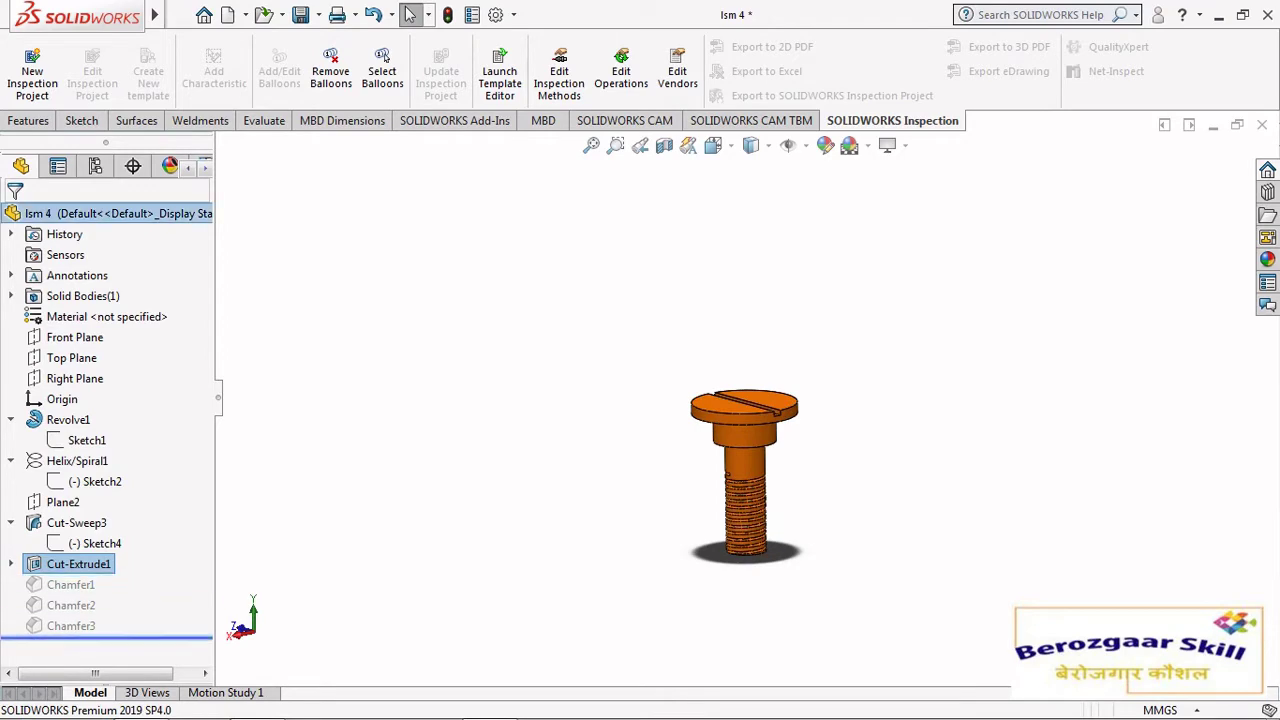
- Open the Chamfer1 definition, examine its edges, distance and angle on the head's rim, and accept it
click(70, 584)
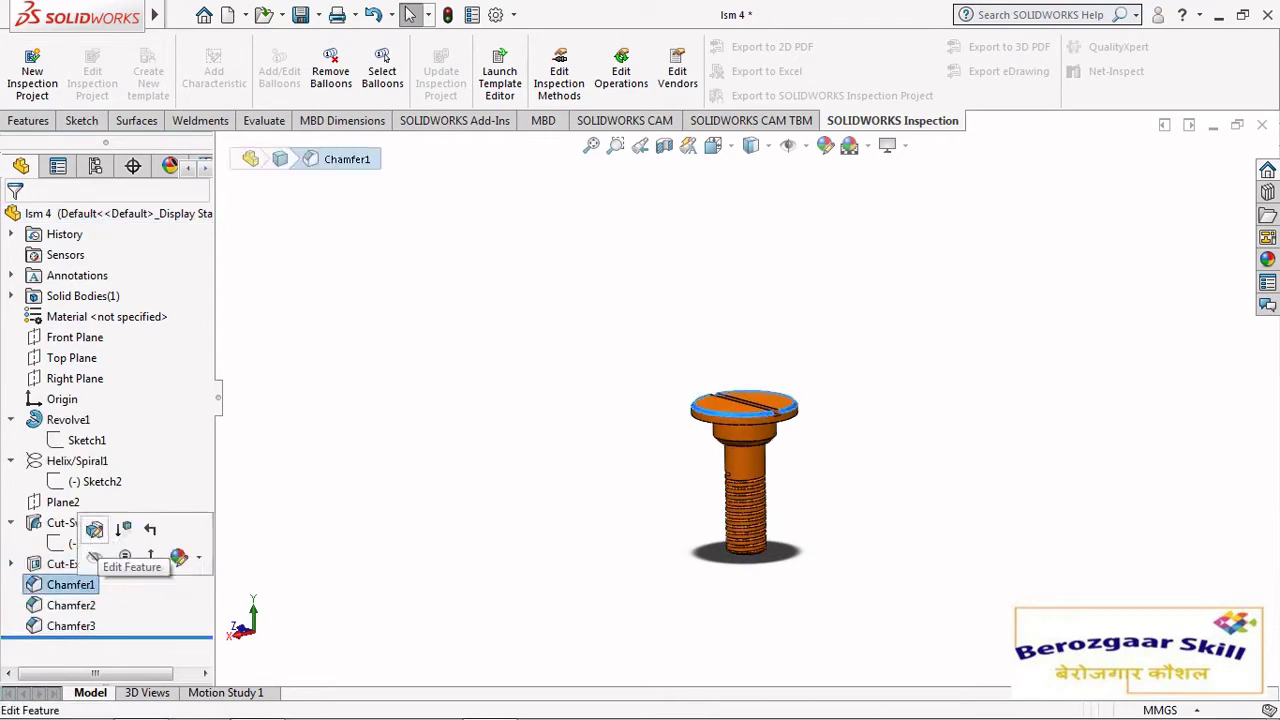
click(94, 529)
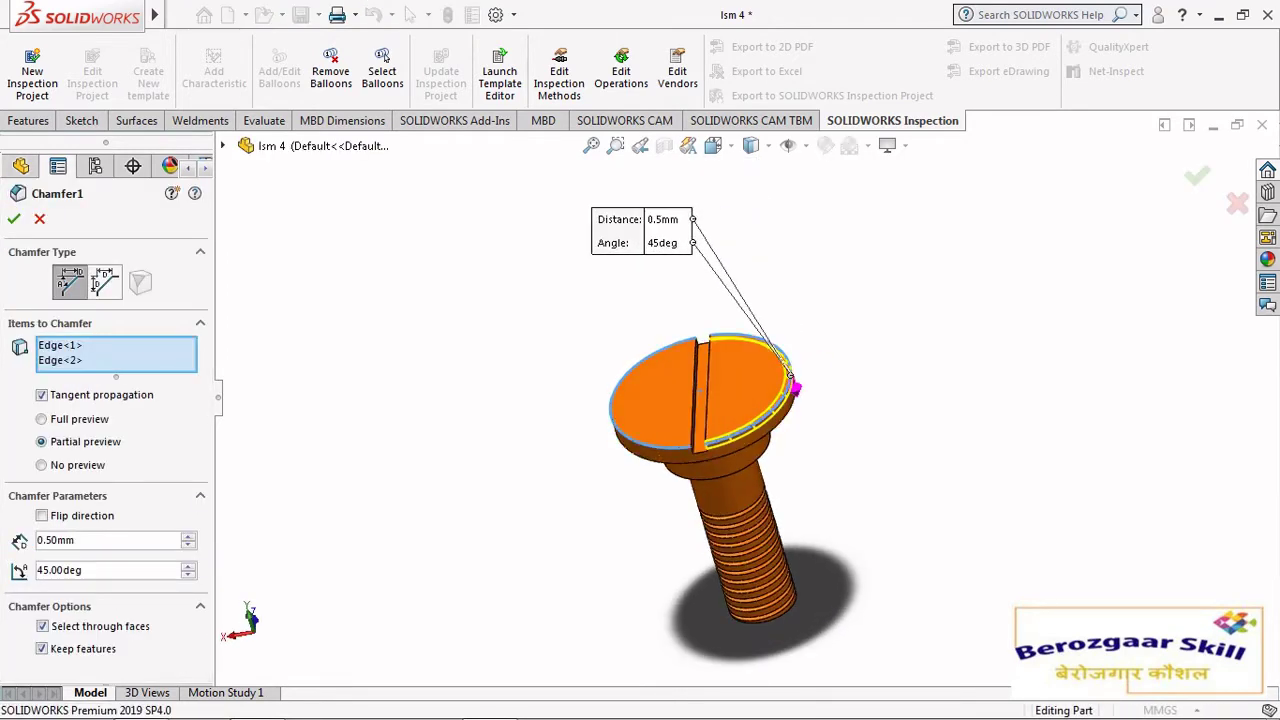
click(14, 219)
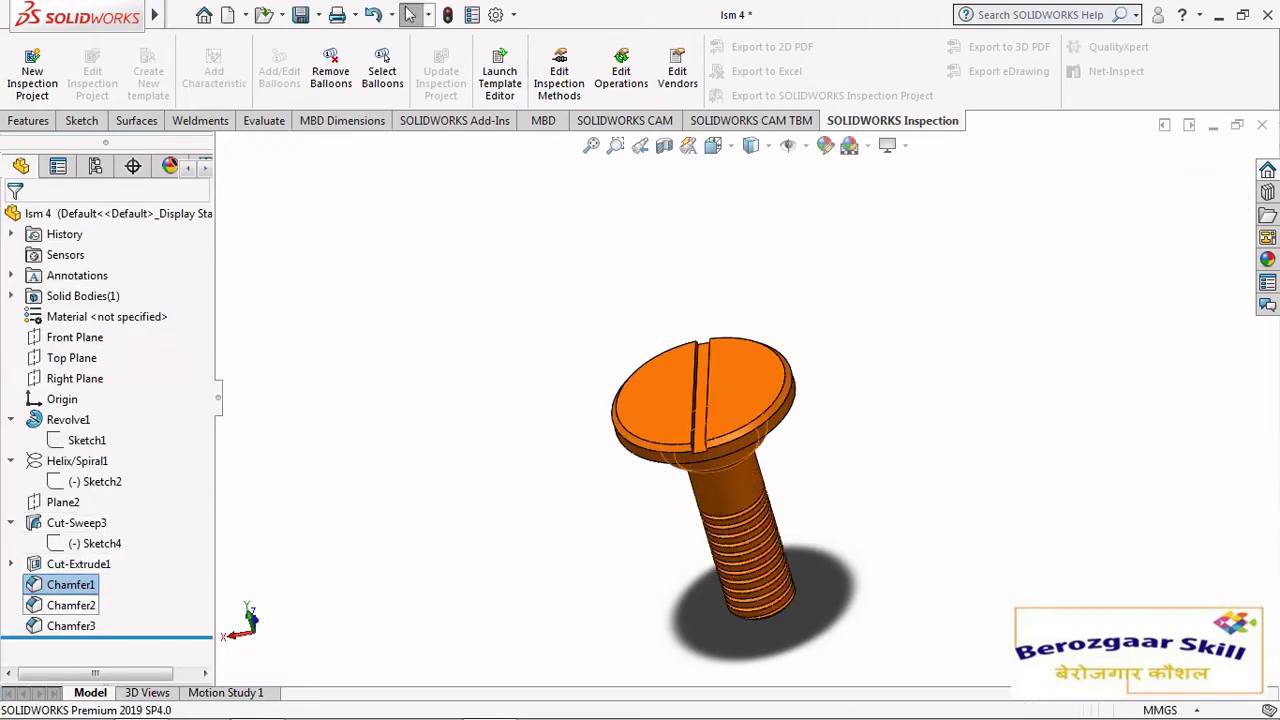
- Open the Chamfer2 definition, examine its distance and angle on the collar's lower edge, and accept it
click(70, 605)
click(94, 550)
middle_drag(692, 600, 700, 455)
scroll(700, 455, down, 5)
middle_drag(716, 180, 700, 243)
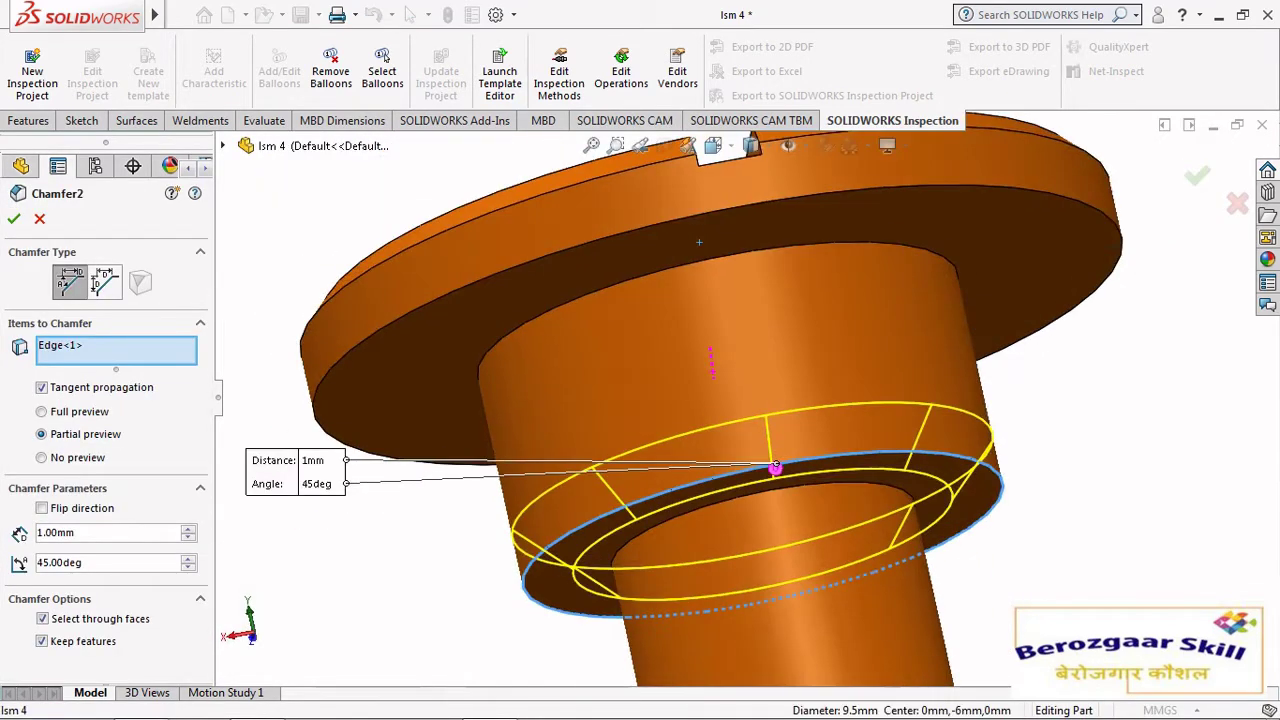
scroll(740, 400, up, 6)
middle_drag(748, 490, 794, 484)
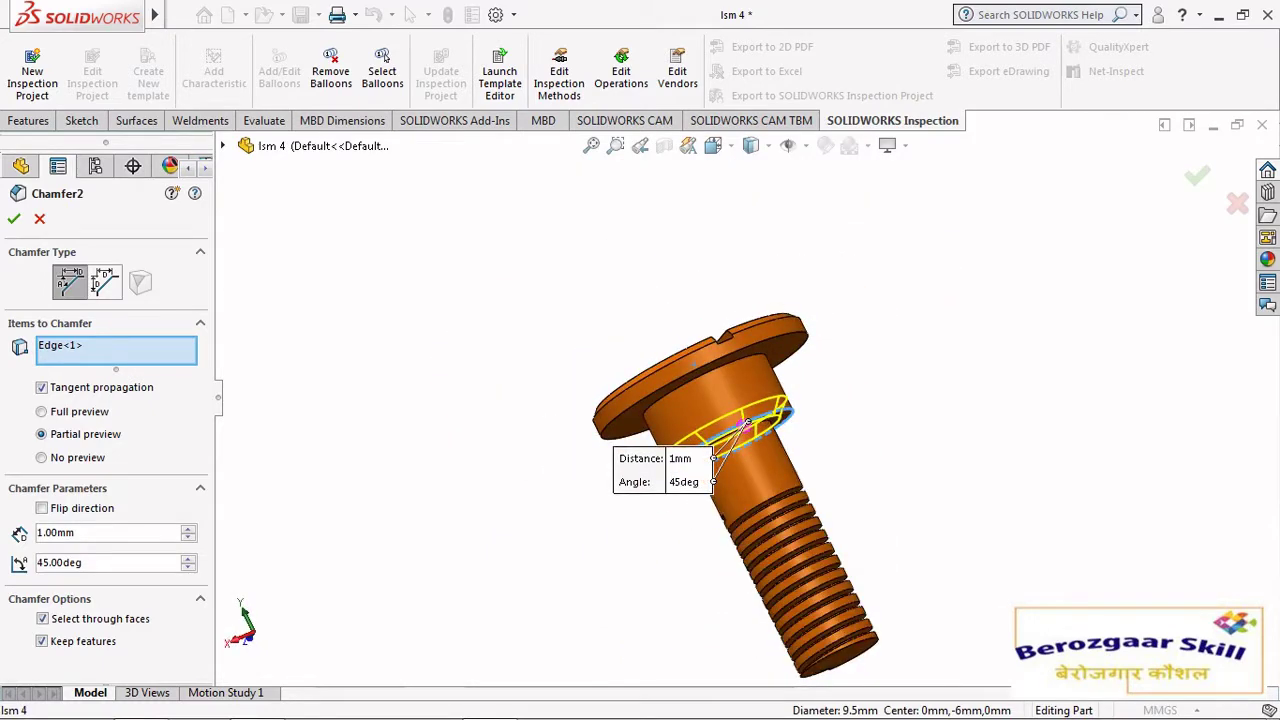
key(Return)
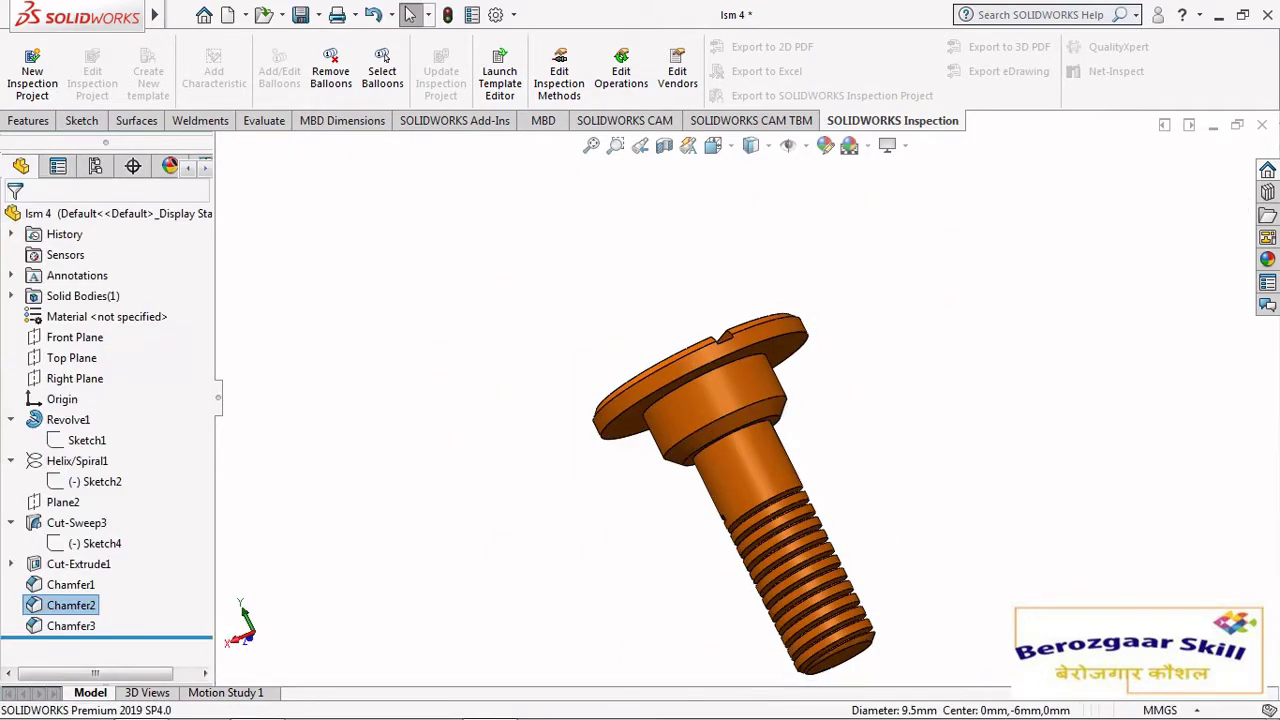
- Open the Chamfer3 definition, examine its distance and angle on the threaded shaft's end edge, and accept it
click(70, 625)
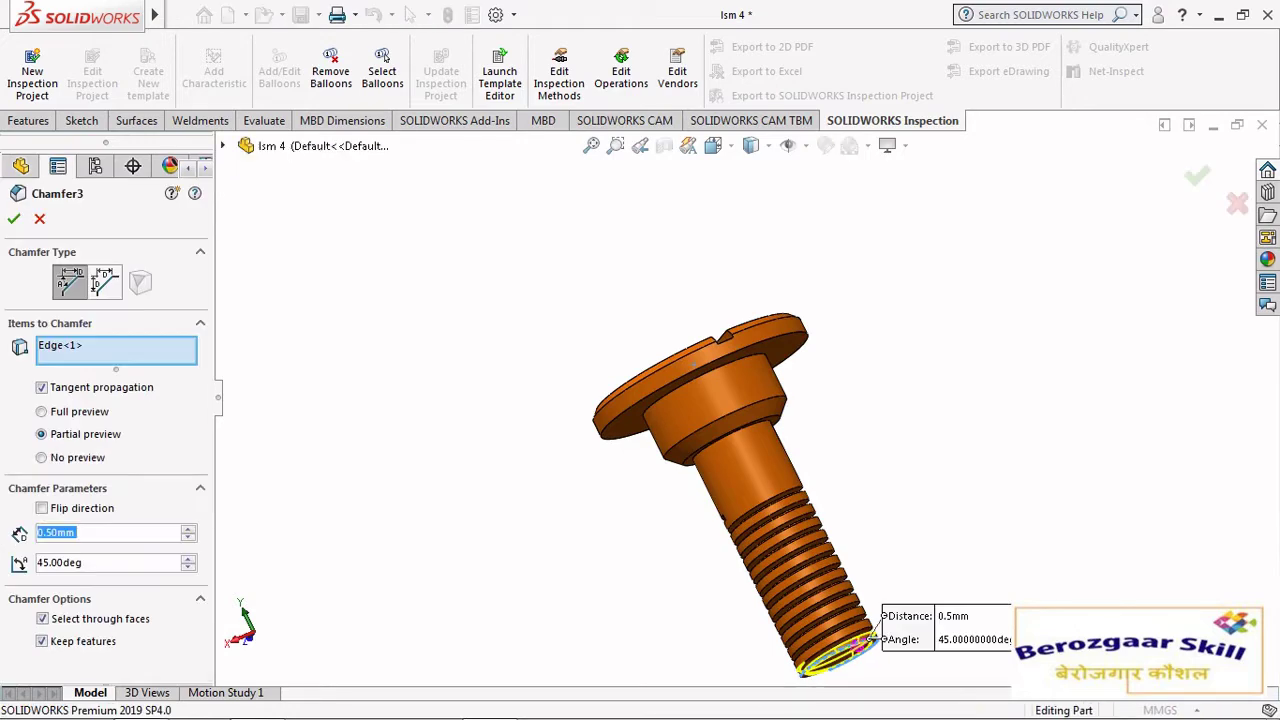
middle_drag(760, 320, 786, 345)
scroll(782, 392, up, 4)
scroll(762, 520, down, 10)
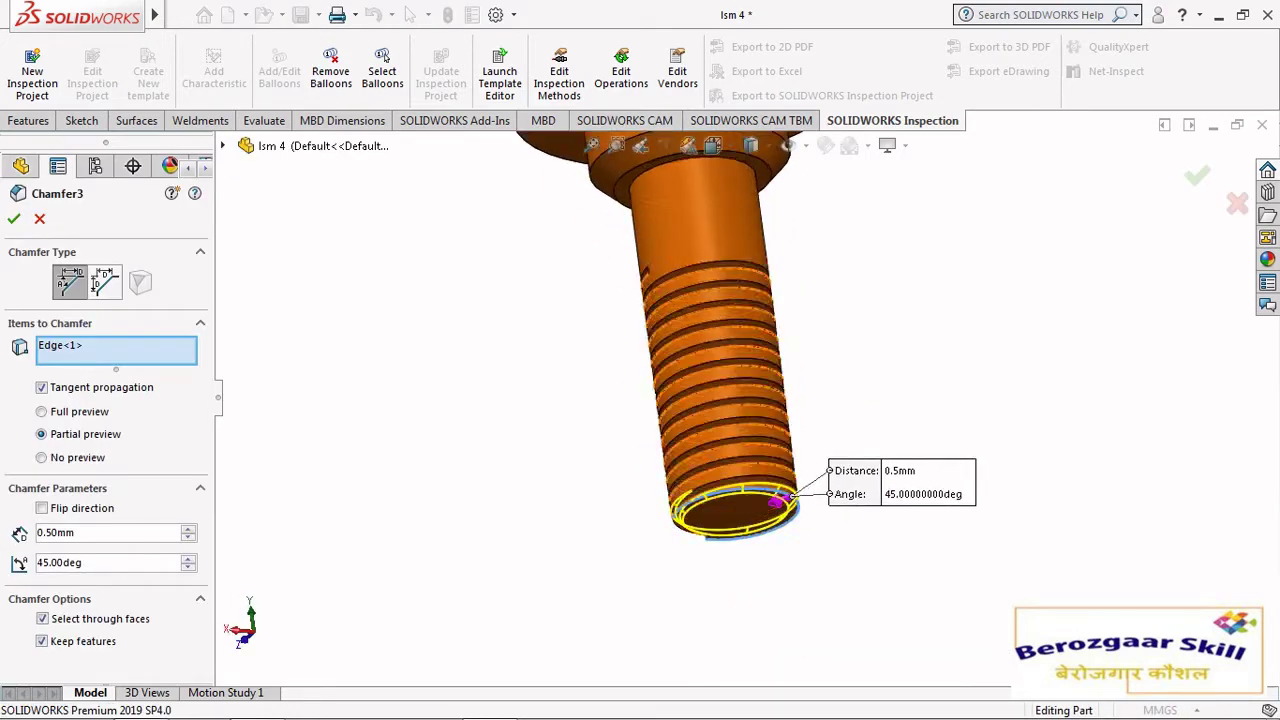
click(14, 219)
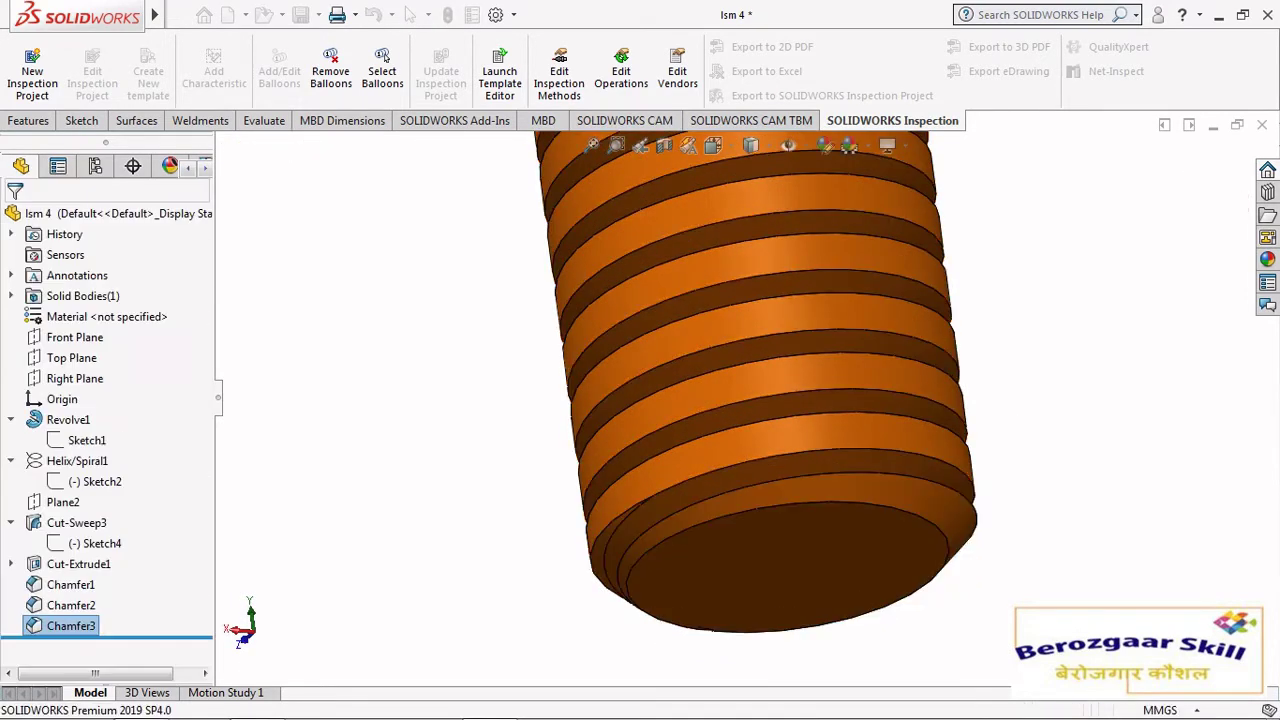
scroll(745, 400, up, 8)
middle_drag(745, 400, 805, 490)
scroll(760, 465, up, 3)
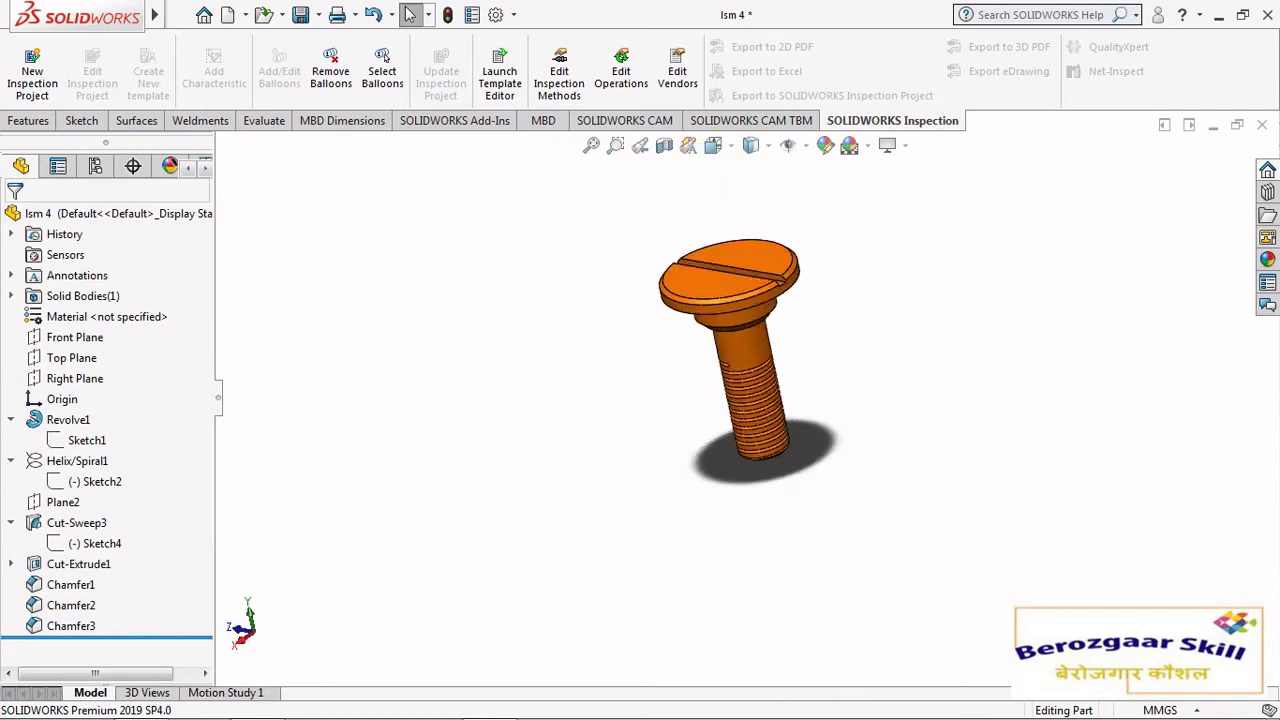
click(713, 145)
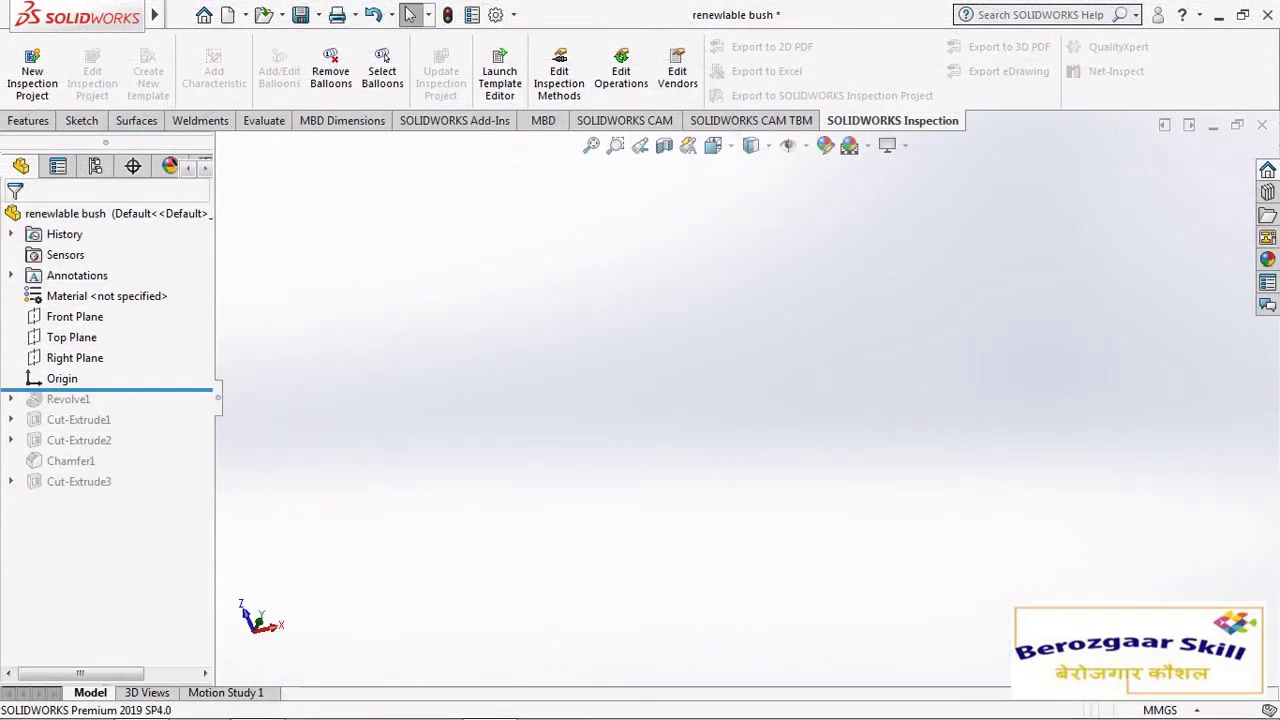
- Try the 3 Point Green scene as the background of the renewable bush part
click(849, 146)
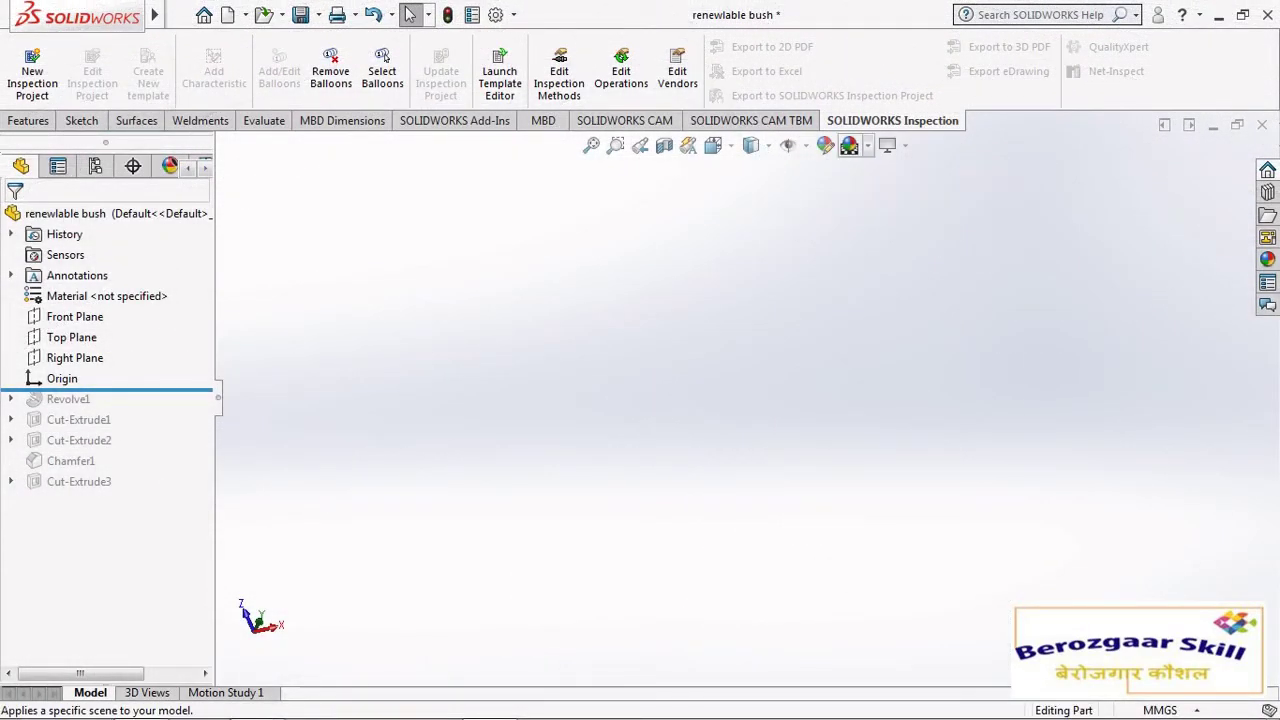
click(867, 146)
click(900, 240)
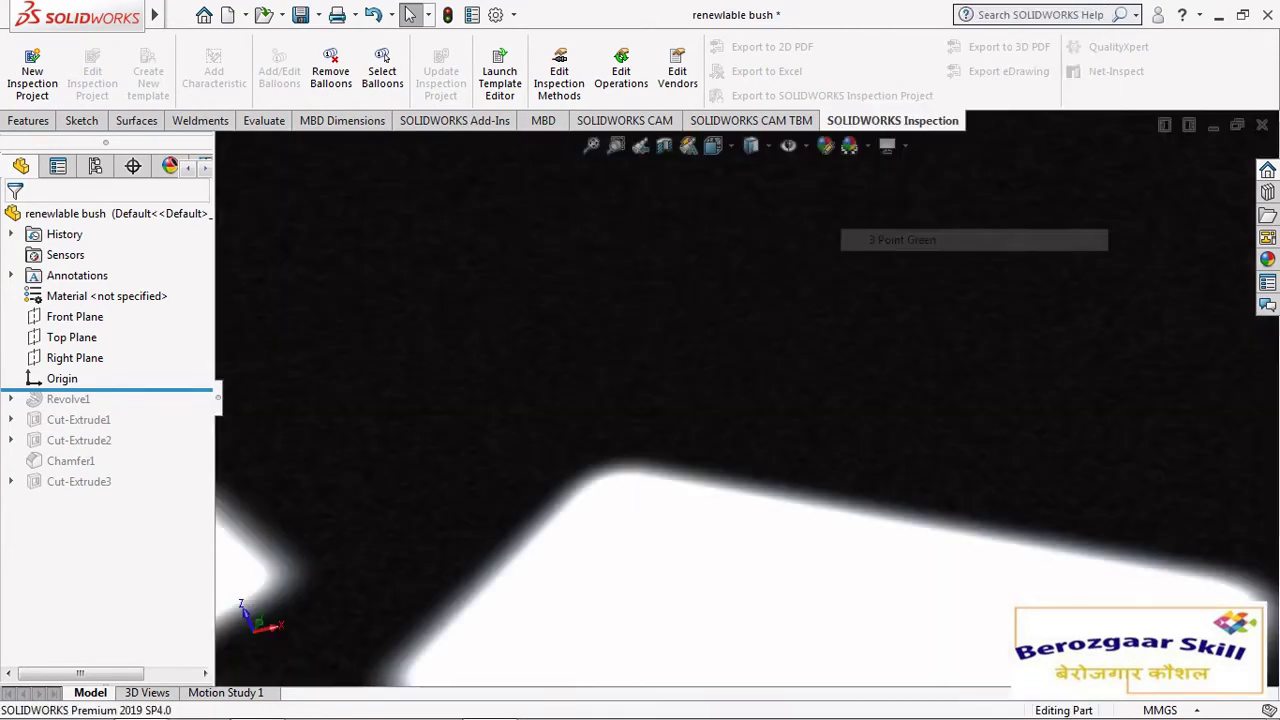
- Apply the Plain White scene as the background of the renewable bush part
click(867, 146)
click(900, 57)
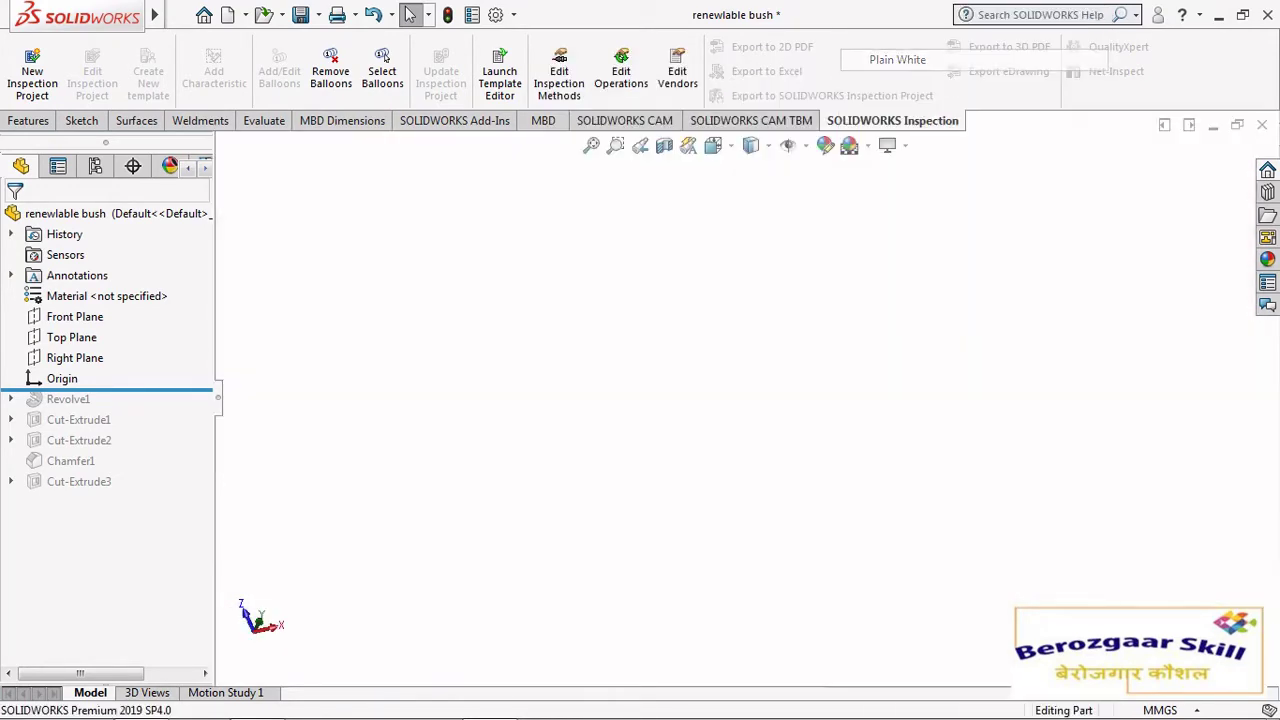
click(904, 146)
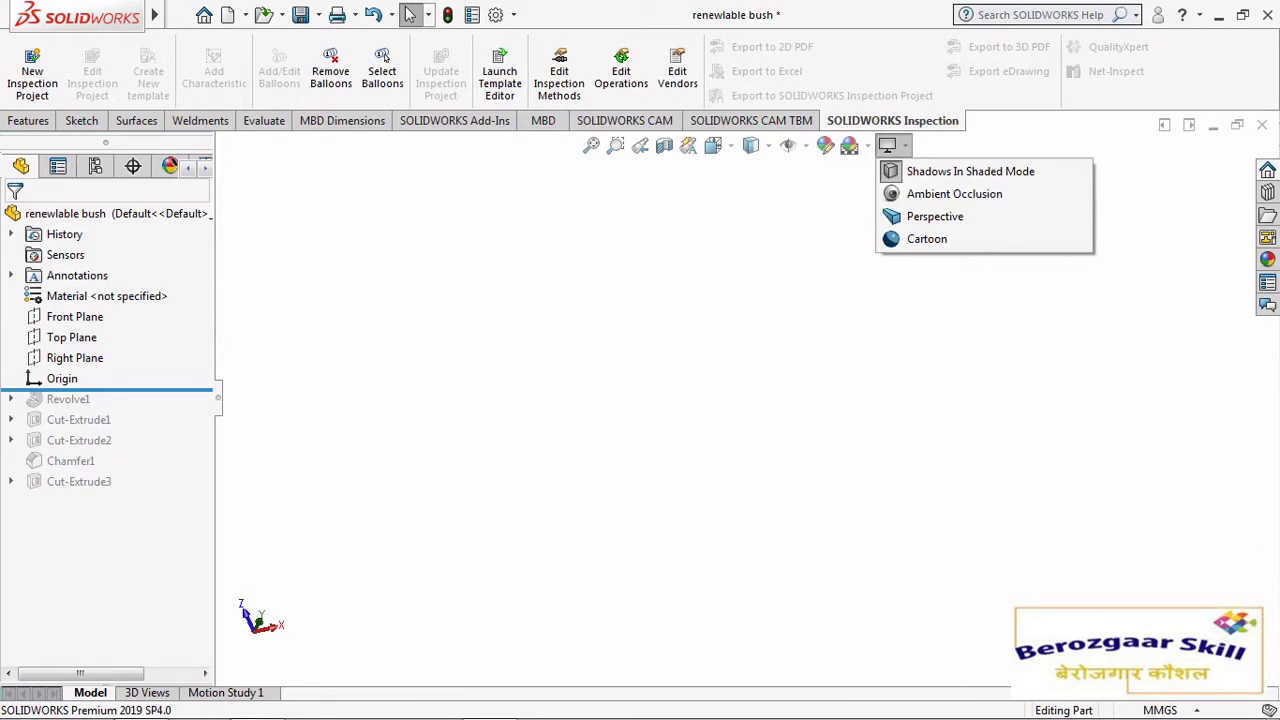
- Roll the feature history forward past Revolve1 and open its base profile sketch for editing
drag(107, 390, 107, 411)
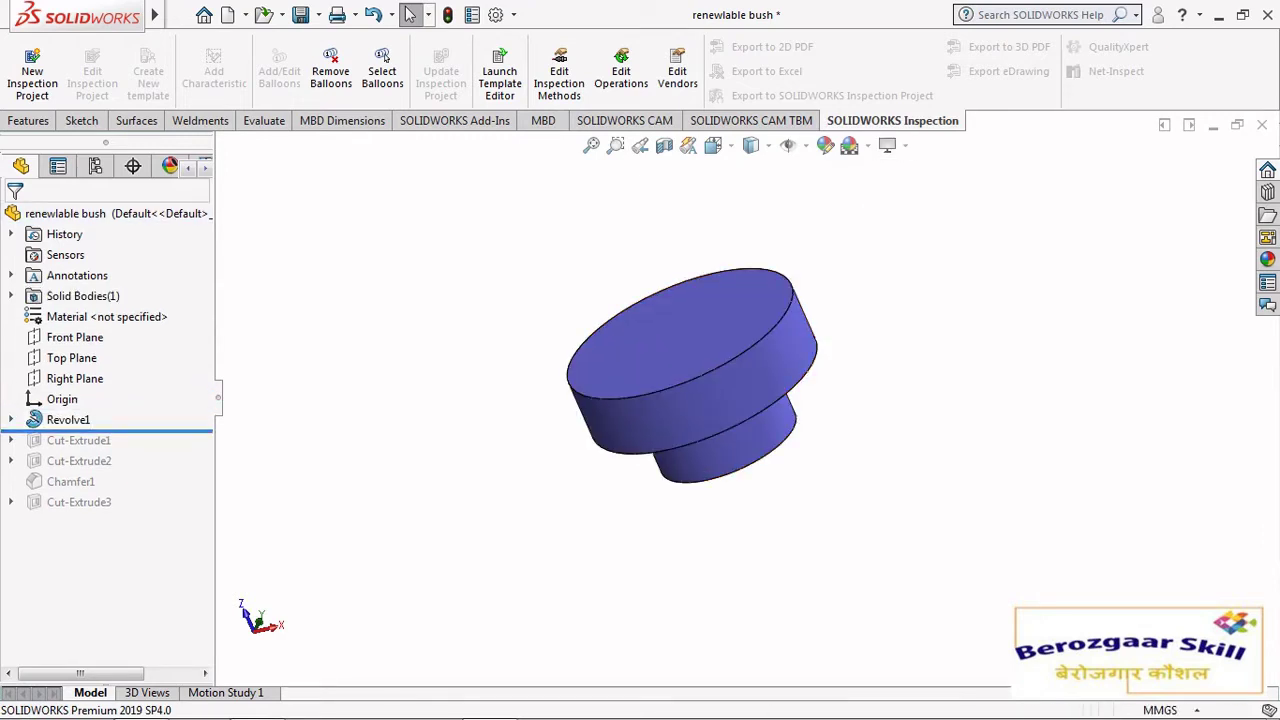
click(11, 420)
click(86, 440)
click(94, 382)
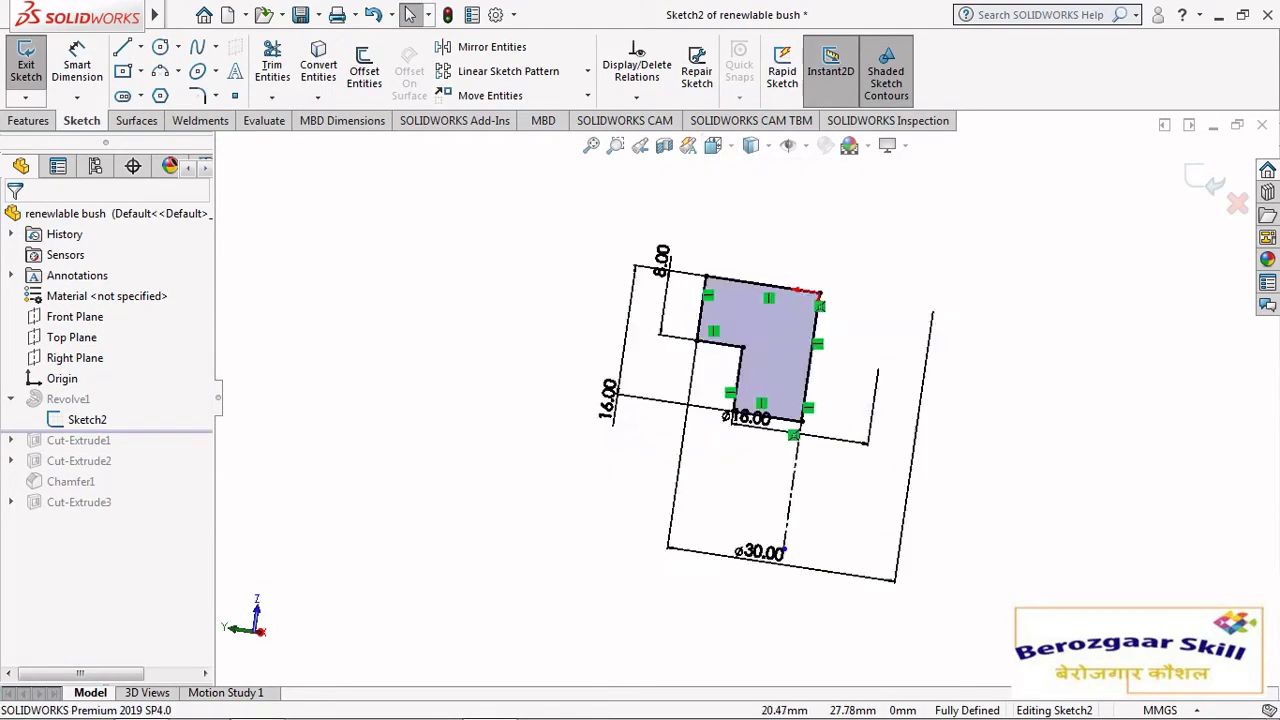
- Move the two diameter dimensions above the stepped profile, reposition the 8 mm height dimension, examine the sketch and exit it
scroll(746, 397, up, 2)
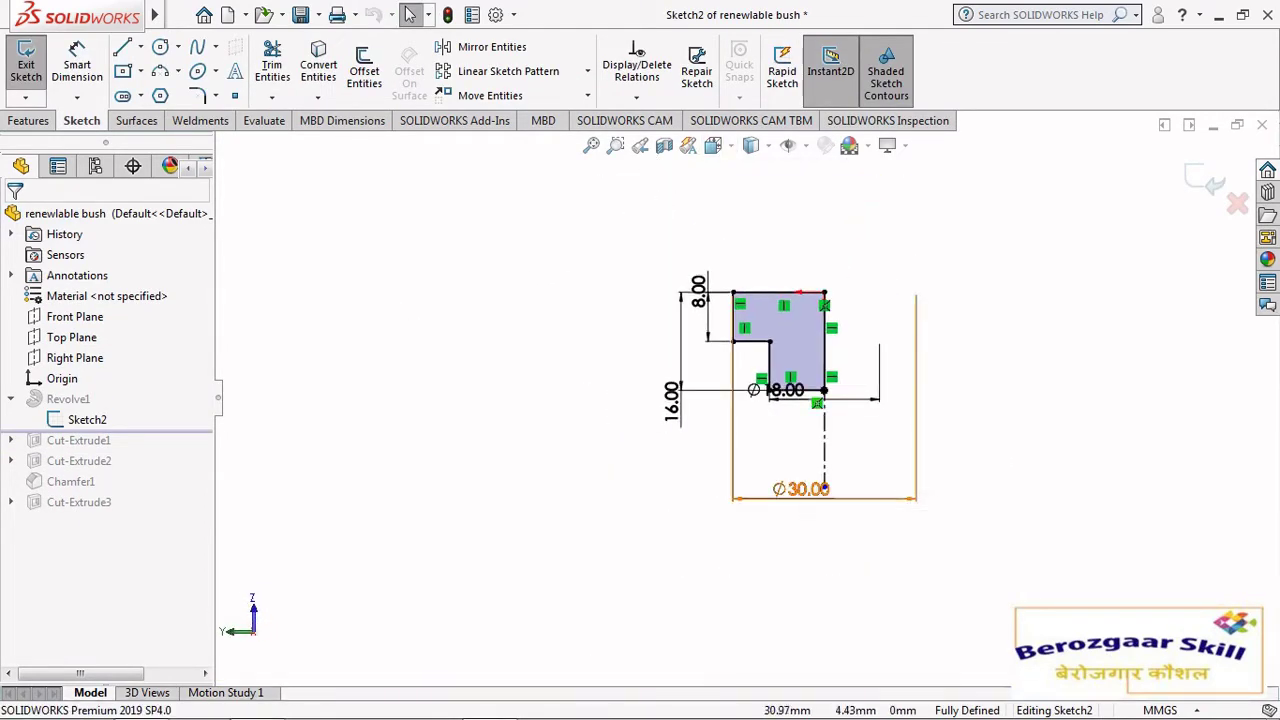
drag(808, 238, 808, 232)
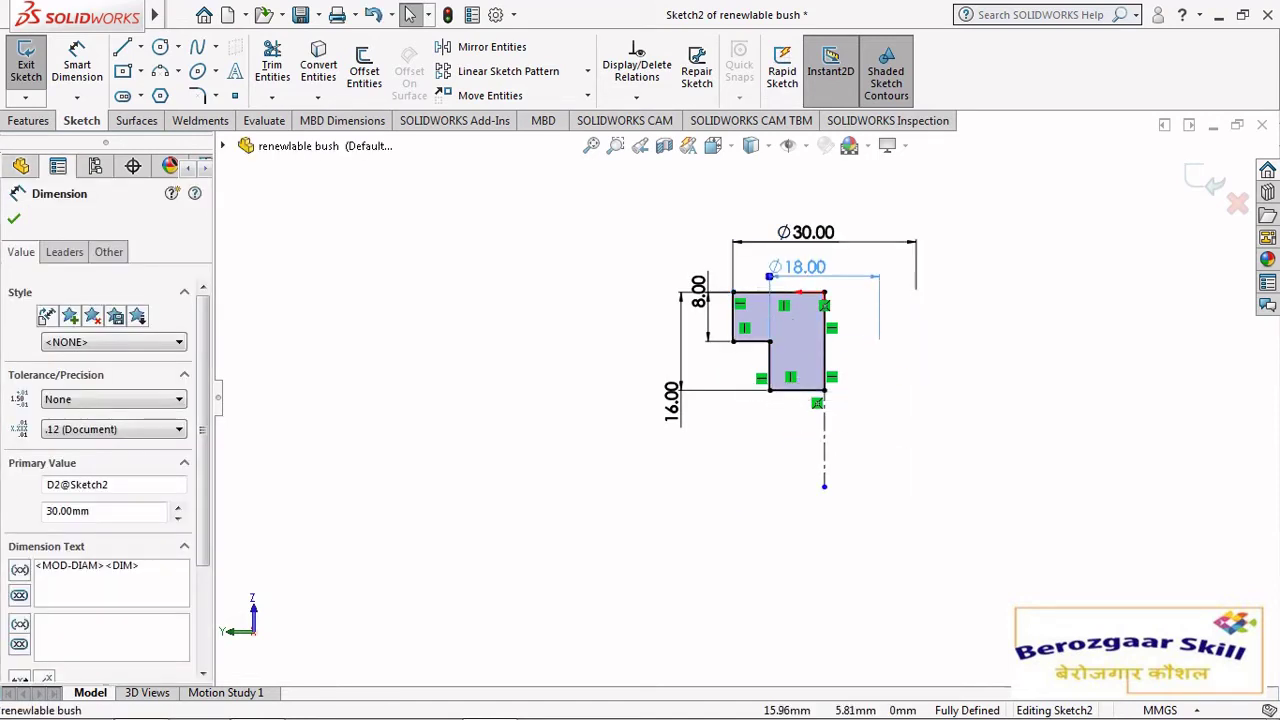
click(674, 397)
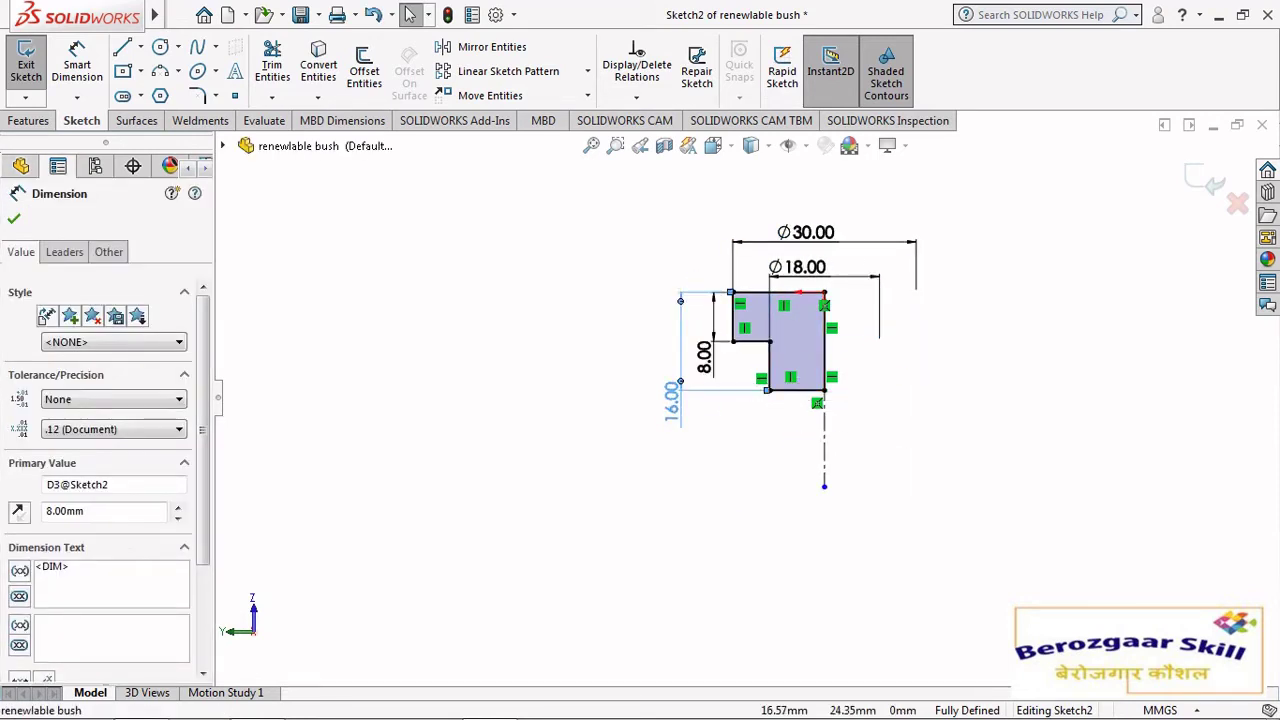
click(733, 379)
scroll(816, 277, down, 5)
scroll(812, 279, up, 3)
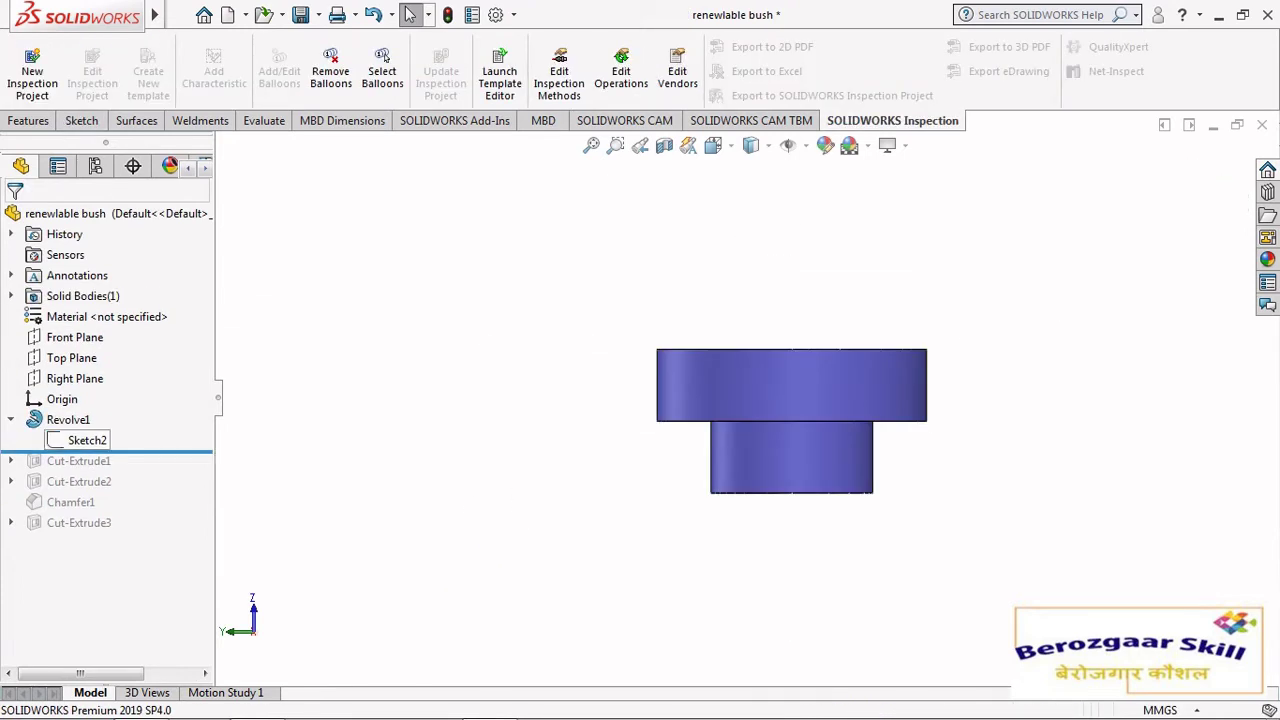
- Roll the feature history forward past Cut-Extrude1 and open its two-circle sketch for editing to examine the dimensions
drag(108, 452, 108, 472)
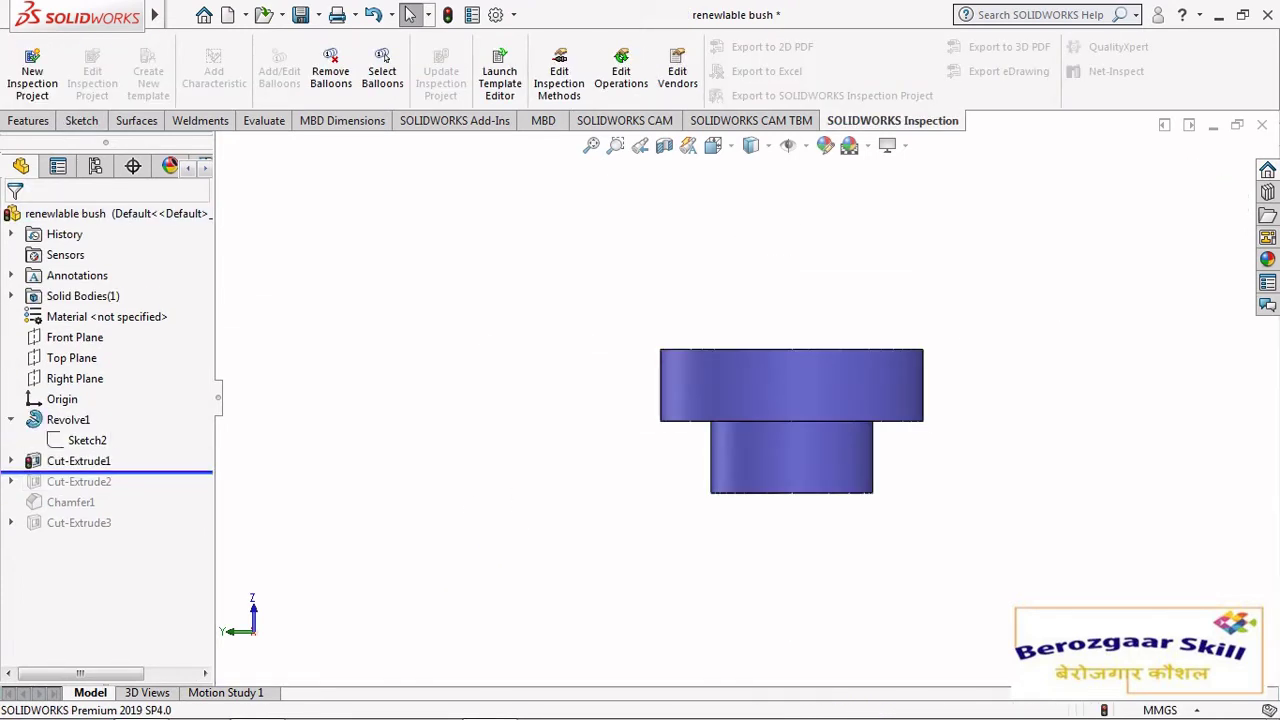
click(11, 461)
click(86, 482)
click(88, 420)
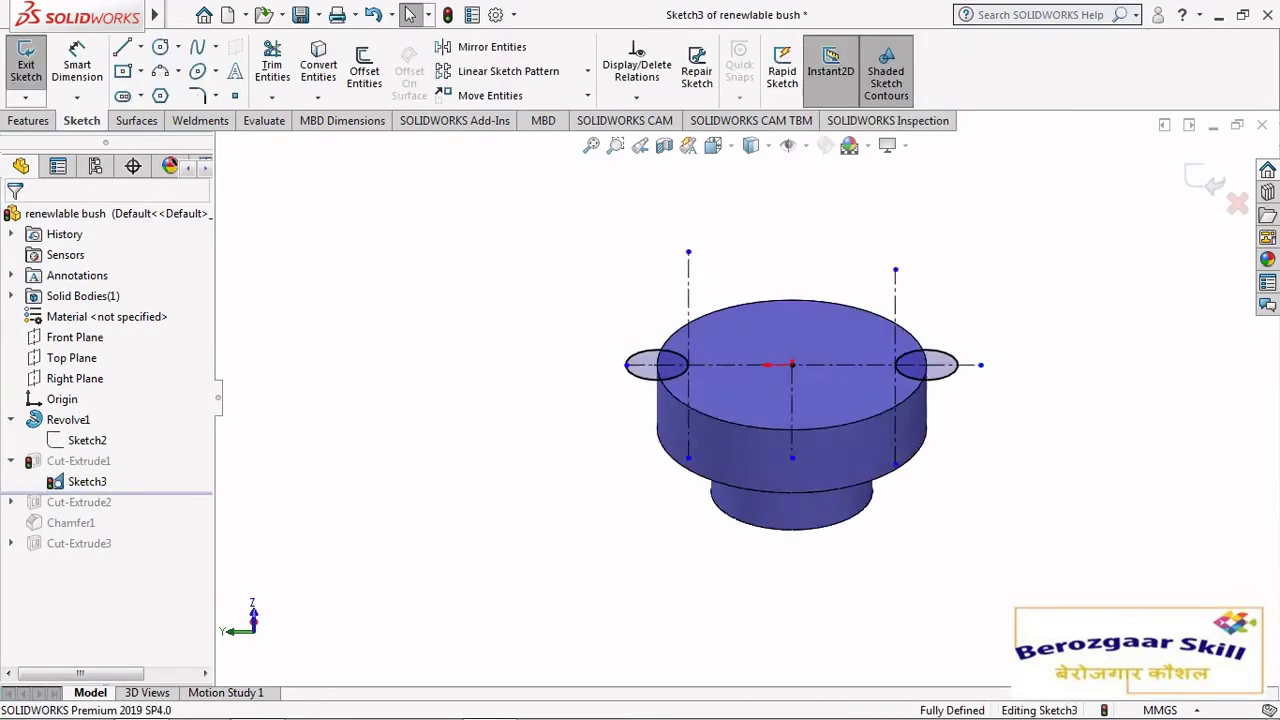
scroll(787, 512, up, 5)
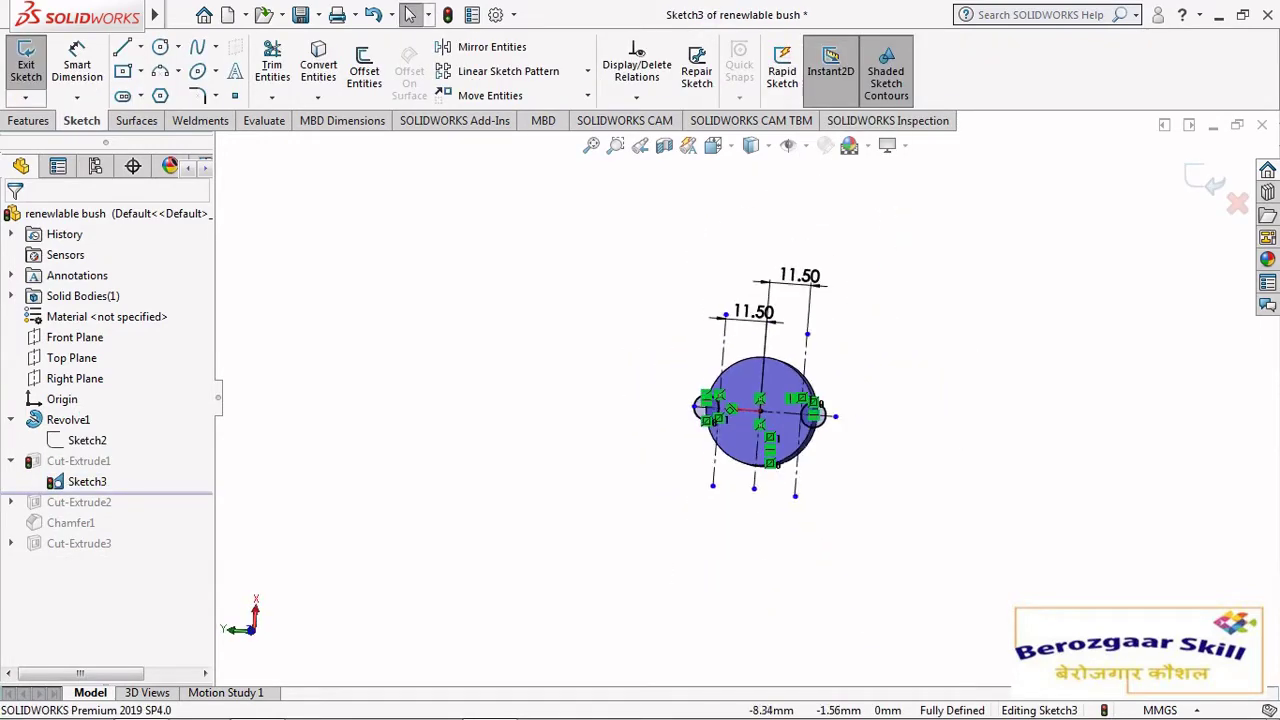
- View the Cut-Extrude1 sketch face-on, examine its two notch circles and their dimensions, and exit the sketch
click(713, 146)
click(713, 222)
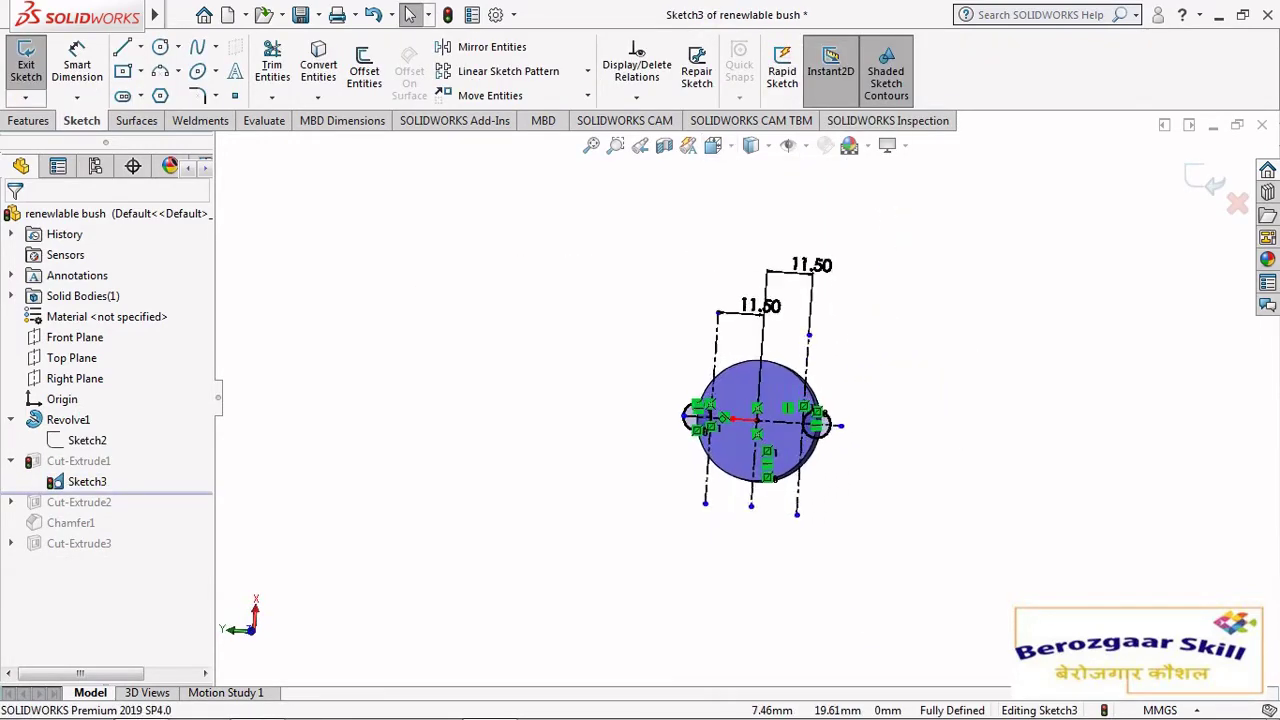
scroll(734, 453, up, 1)
scroll(766, 374, down, 1)
scroll(742, 402, up, 3)
scroll(704, 396, down, 3)
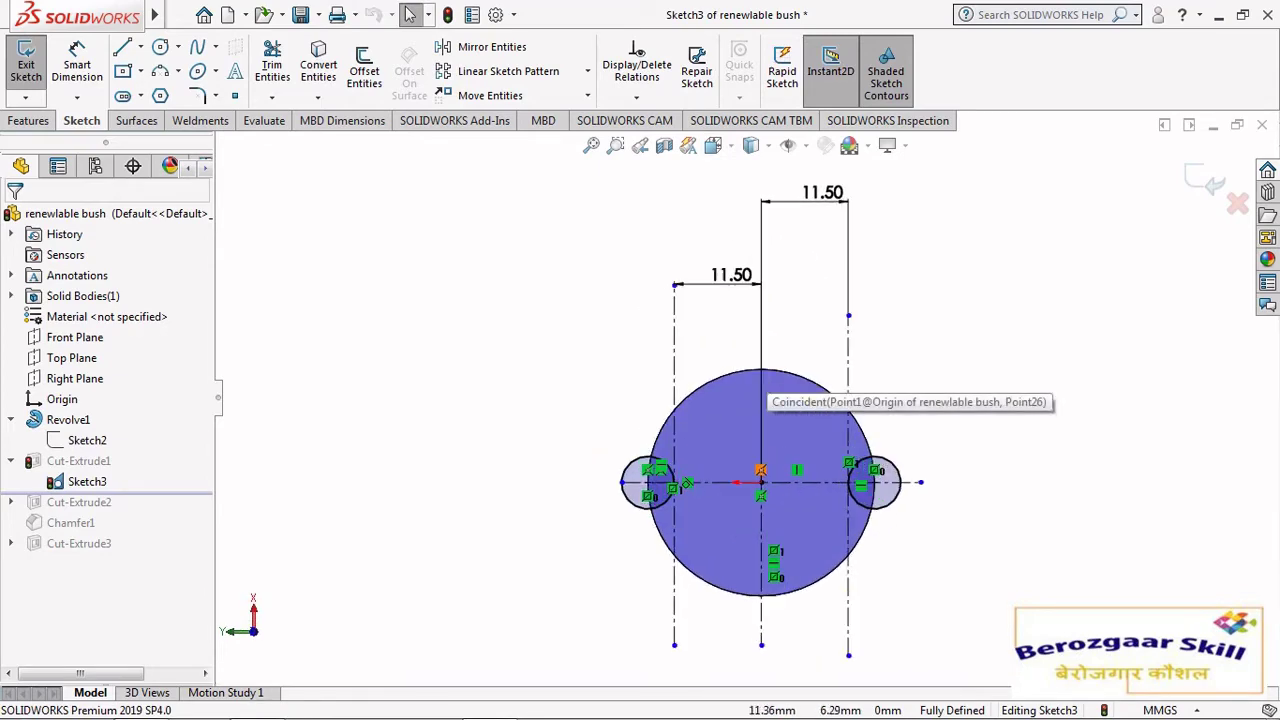
click(1205, 181)
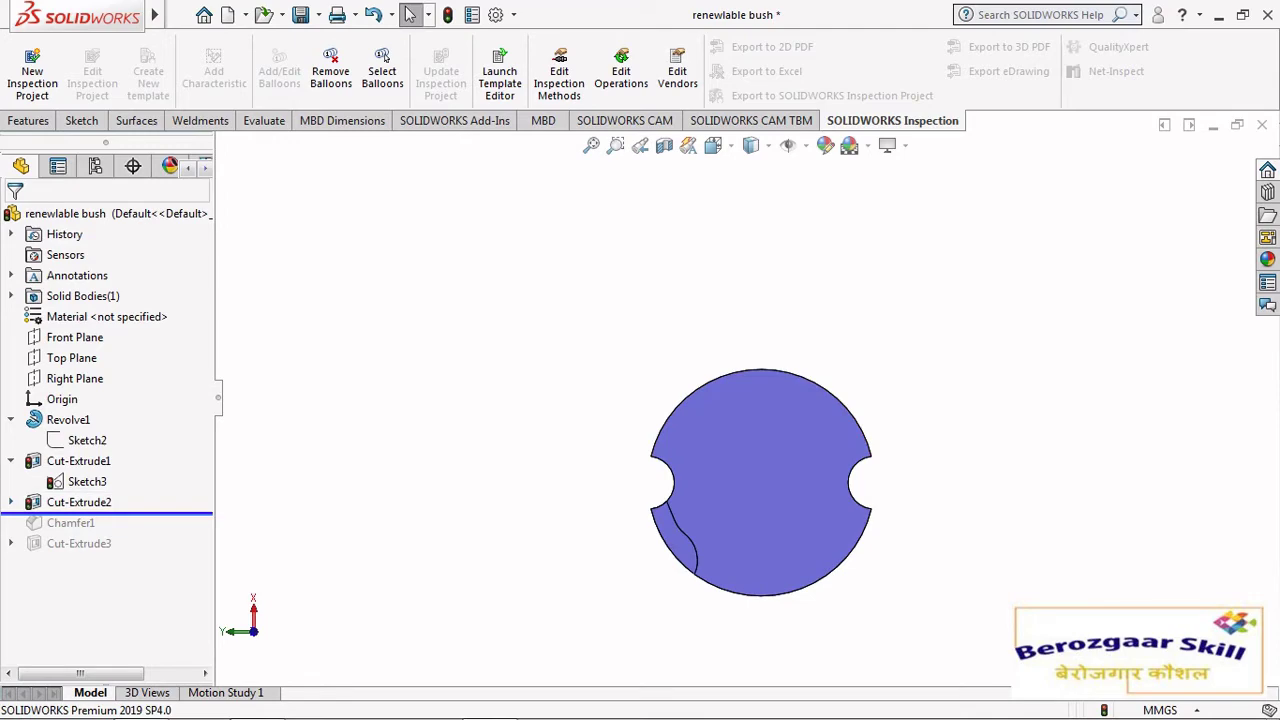
- Open the Cut-Extrude2 sketch for editing and examine its curved profile beside the notch from several angles
click(11, 502)
click(98, 523)
click(119, 465)
scroll(746, 397, up, 3)
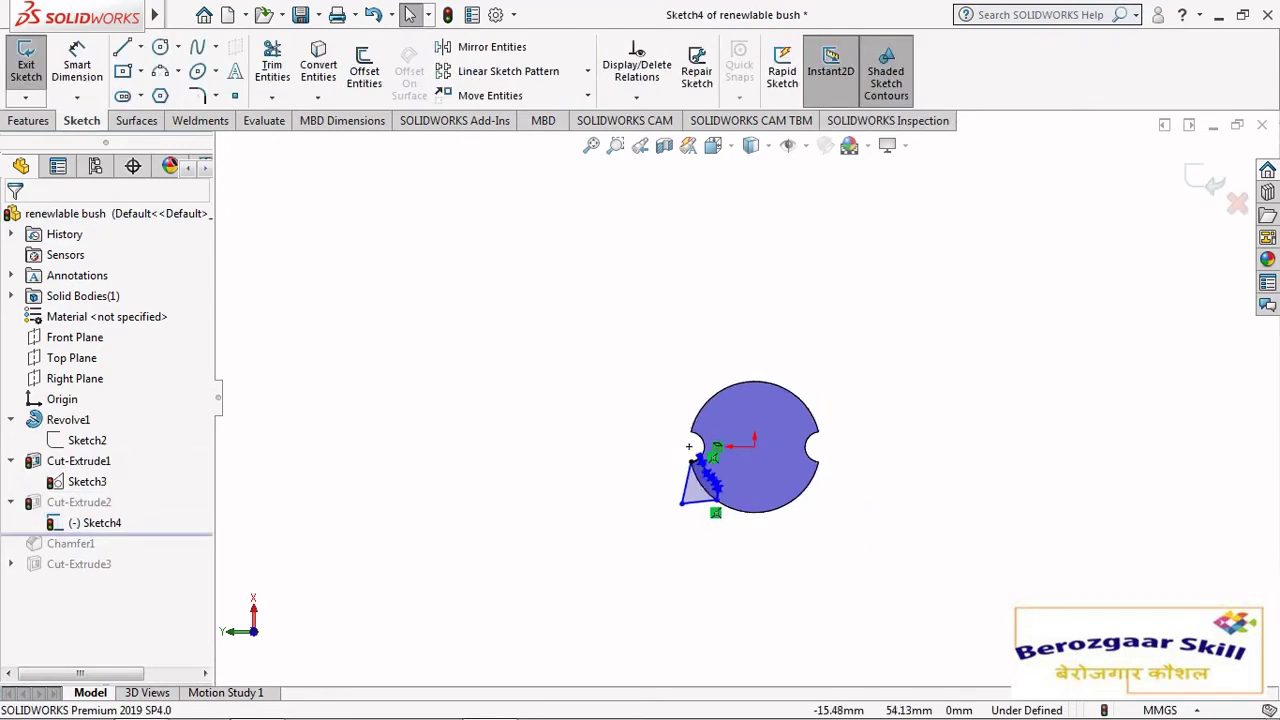
middle_drag(560, 505, 690, 440)
scroll(690, 436, down, 8)
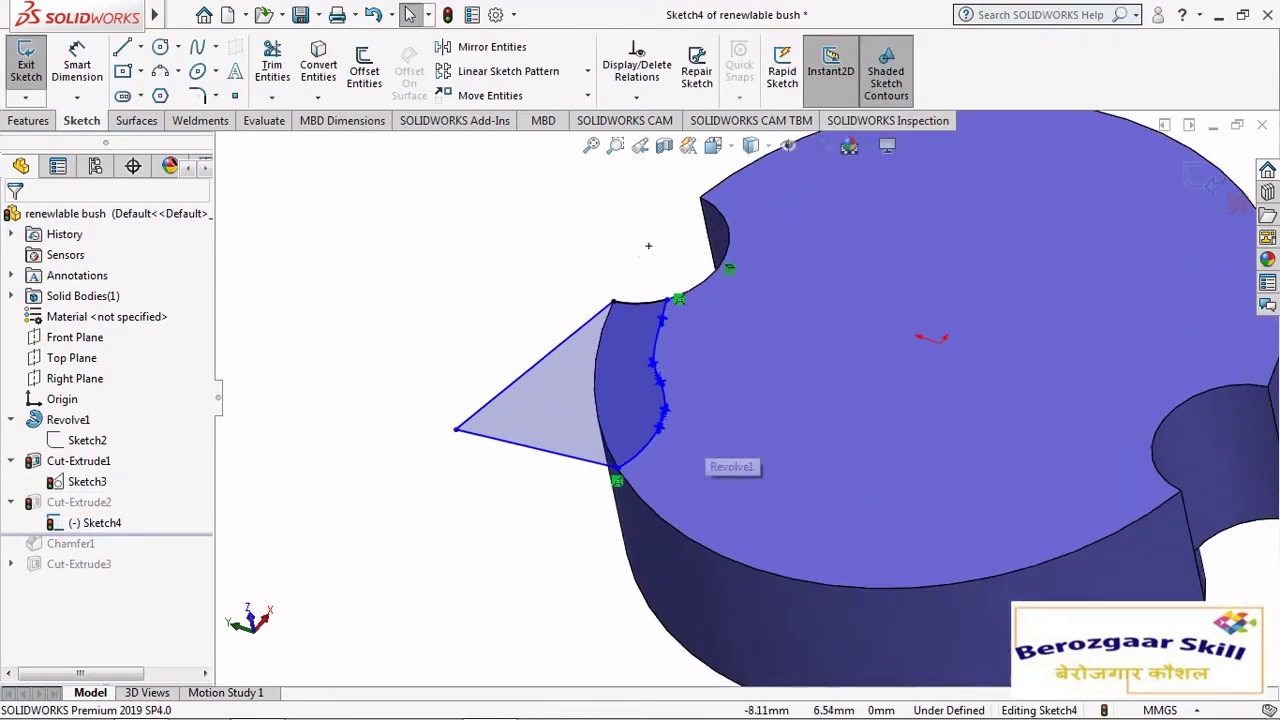
scroll(648, 245, down, 3)
scroll(700, 309, up, 5)
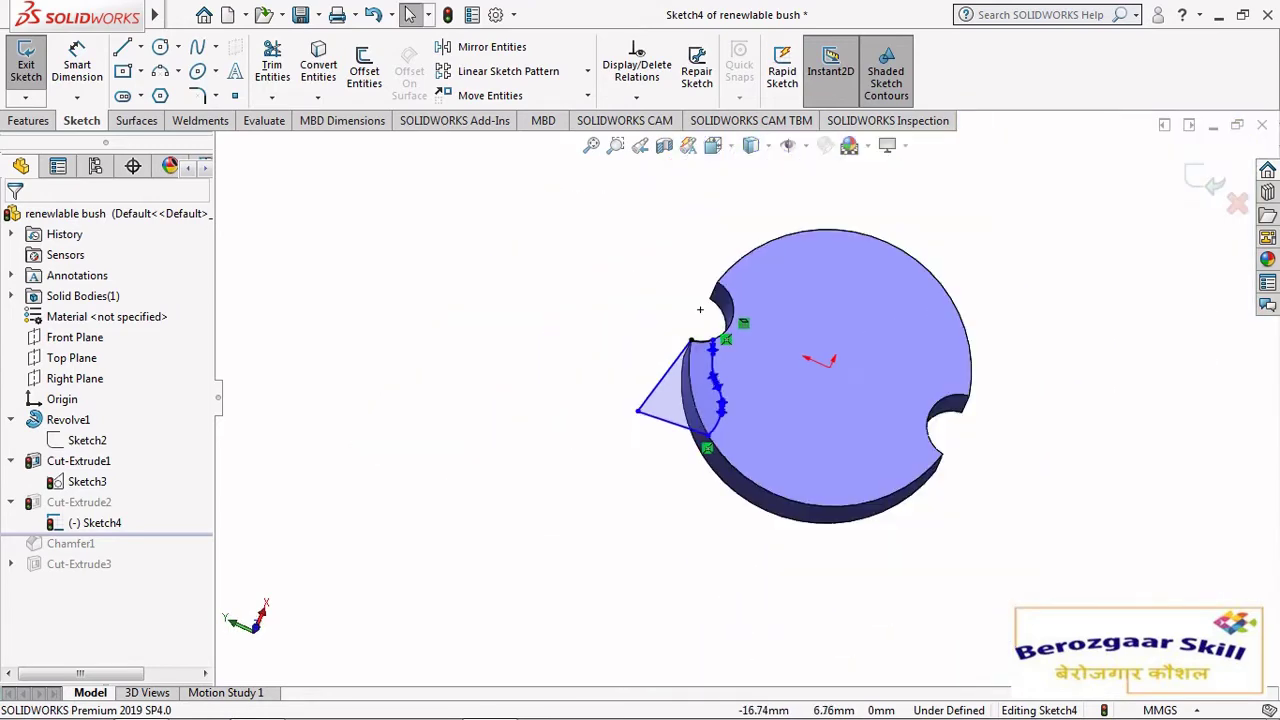
scroll(738, 498, down, 2)
scroll(745, 418, up, 2)
- View the Cut-Extrude2 sketch face-on, inspect where its curve meets the notch and outer edge, and exit the sketch
click(713, 145)
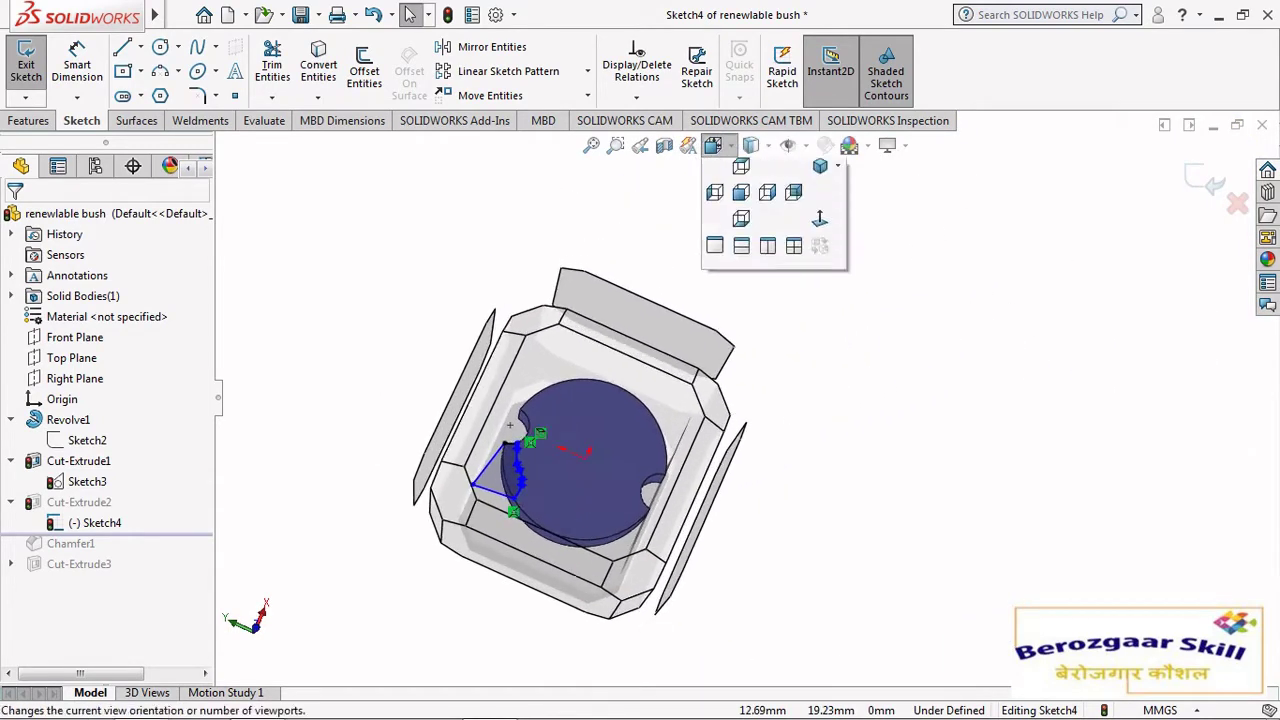
click(820, 219)
scroll(600, 520, up, 2)
scroll(600, 520, down, 4)
scroll(600, 520, up, 2)
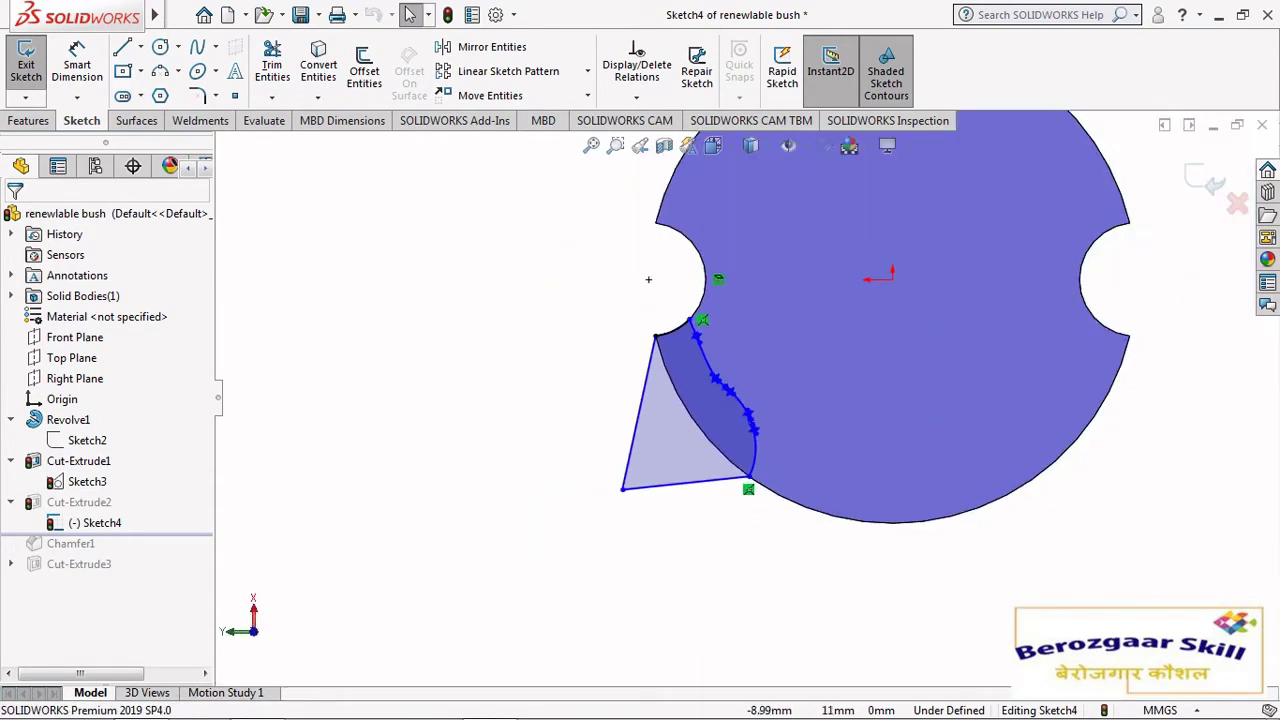
scroll(738, 350, down, 2)
click(1206, 179)
- Open the definition of Cut-Extrude2, examine its end condition, depth and side-view preview, and close it with the settings kept
scroll(746, 400, up, 6)
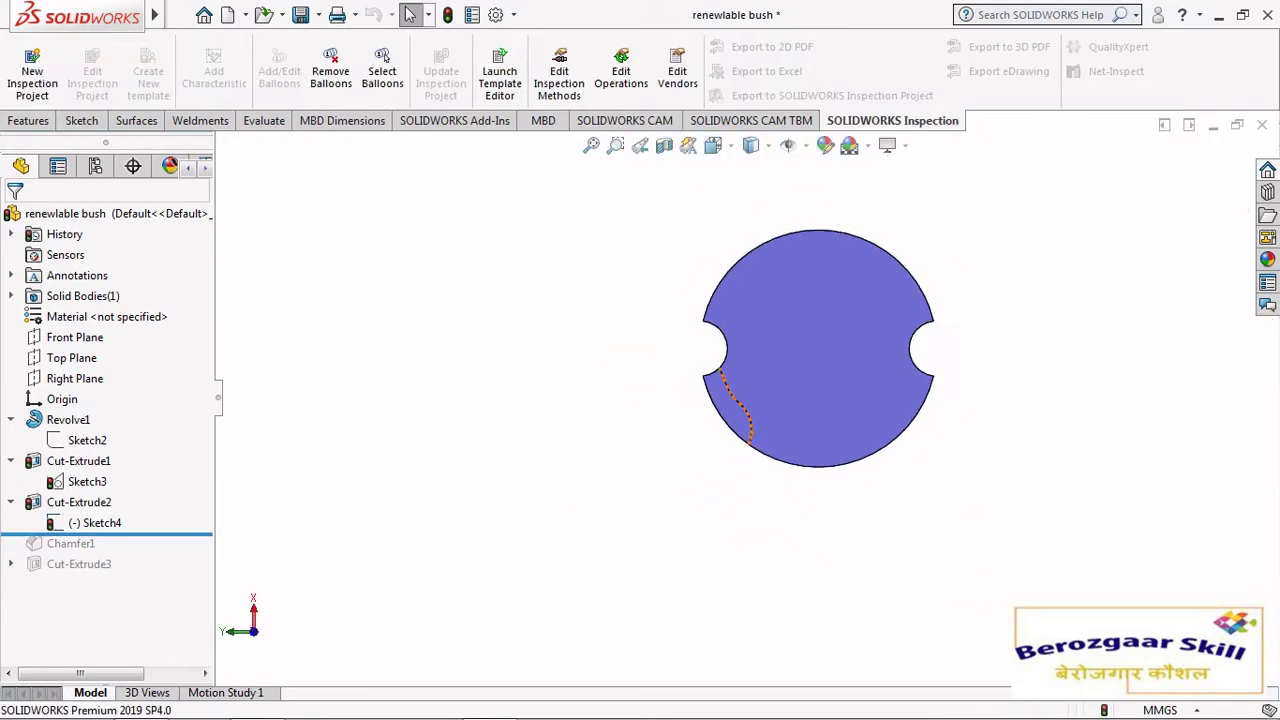
middle_drag(738, 405, 800, 280)
scroll(850, 275, down, 2)
scroll(746, 397, up, 3)
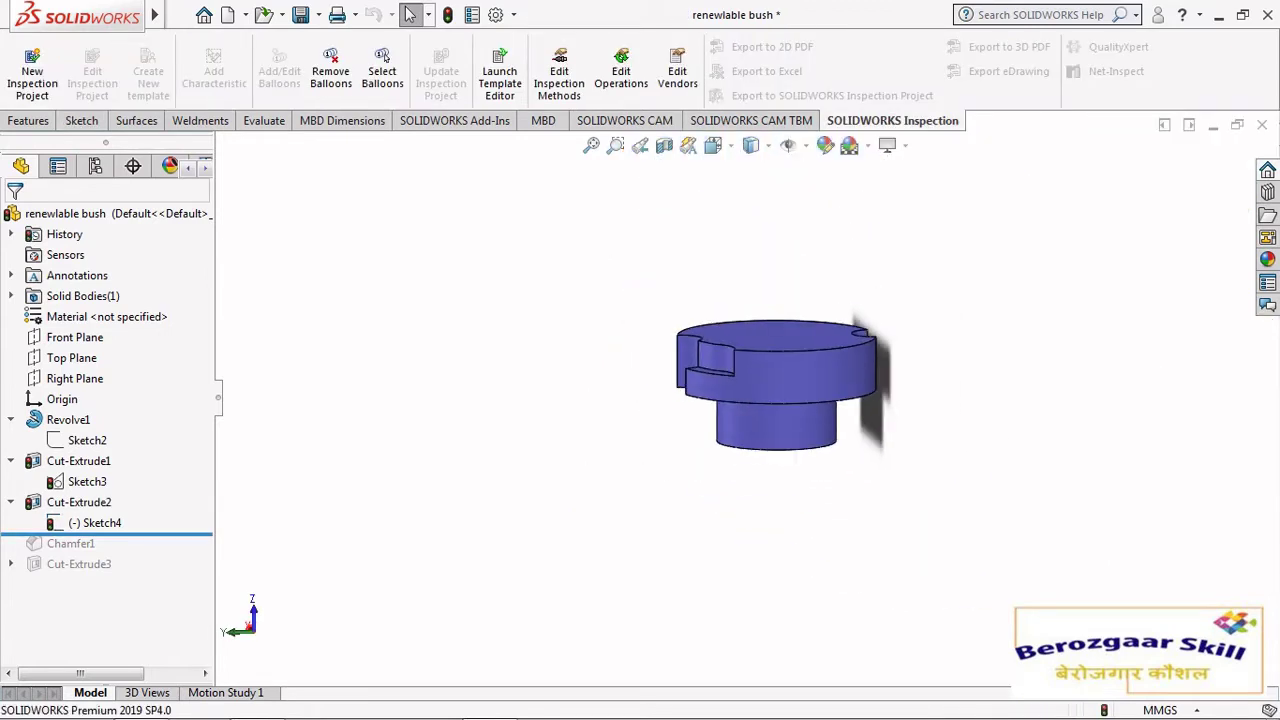
middle_drag(776, 385, 755, 425)
click(79, 502)
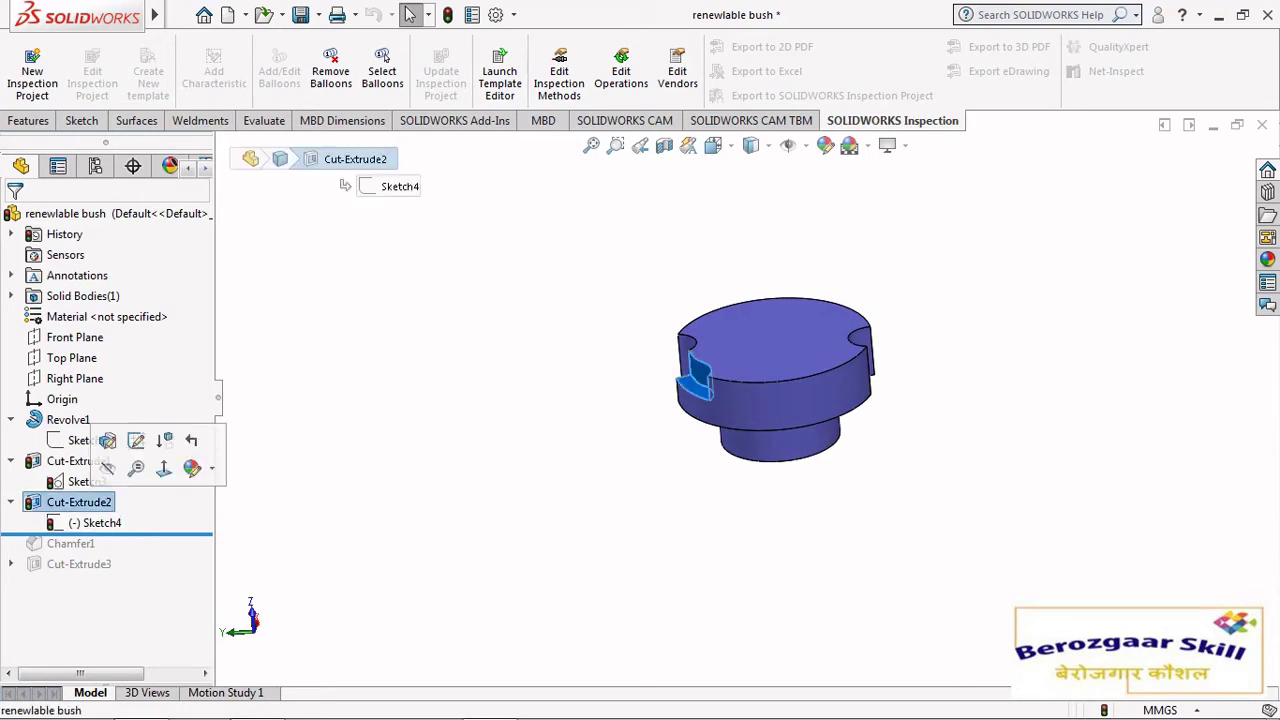
middle_drag(690, 385, 800, 290)
scroll(706, 403, down, 6)
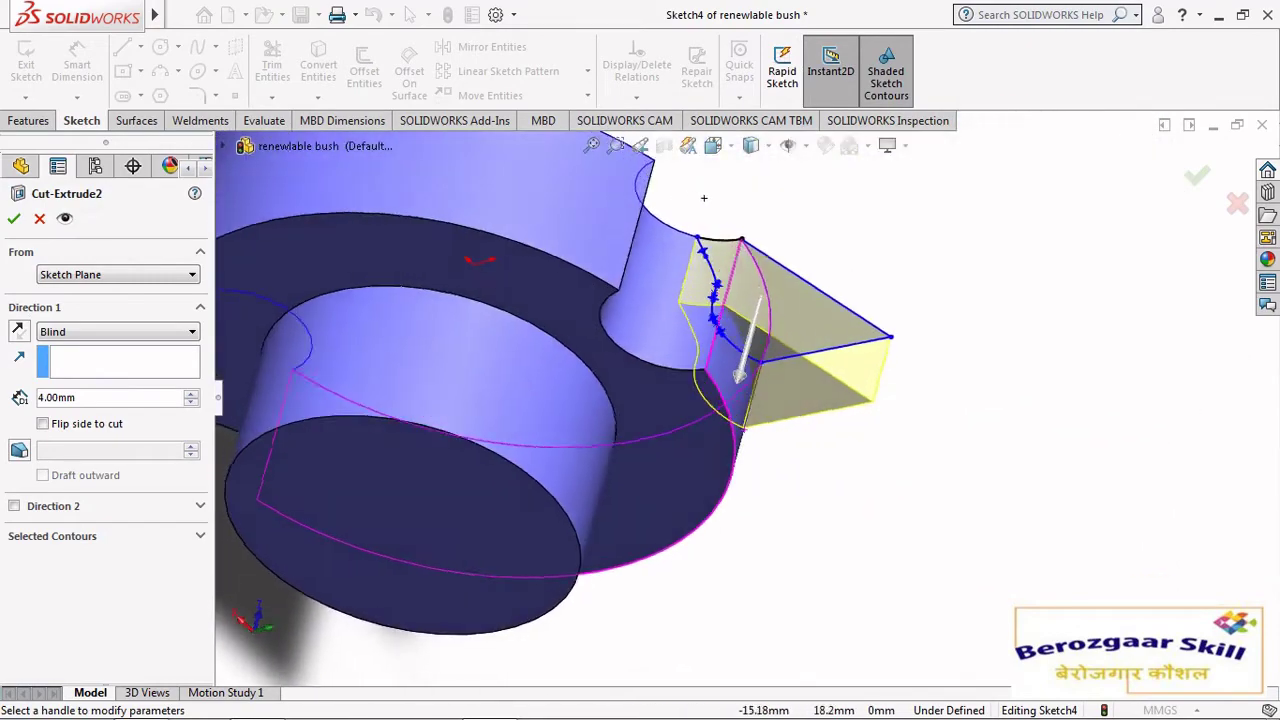
scroll(704, 198, up, 1)
middle_drag(704, 198, 554, 320)
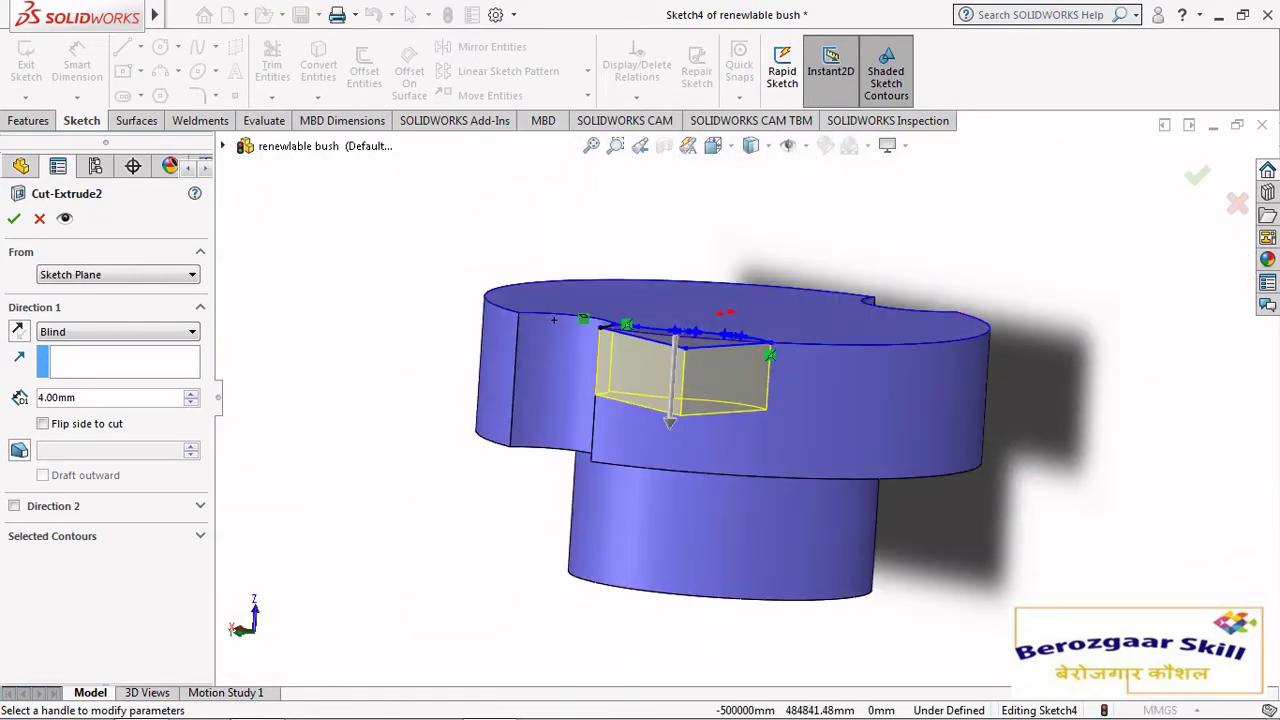
click(713, 145)
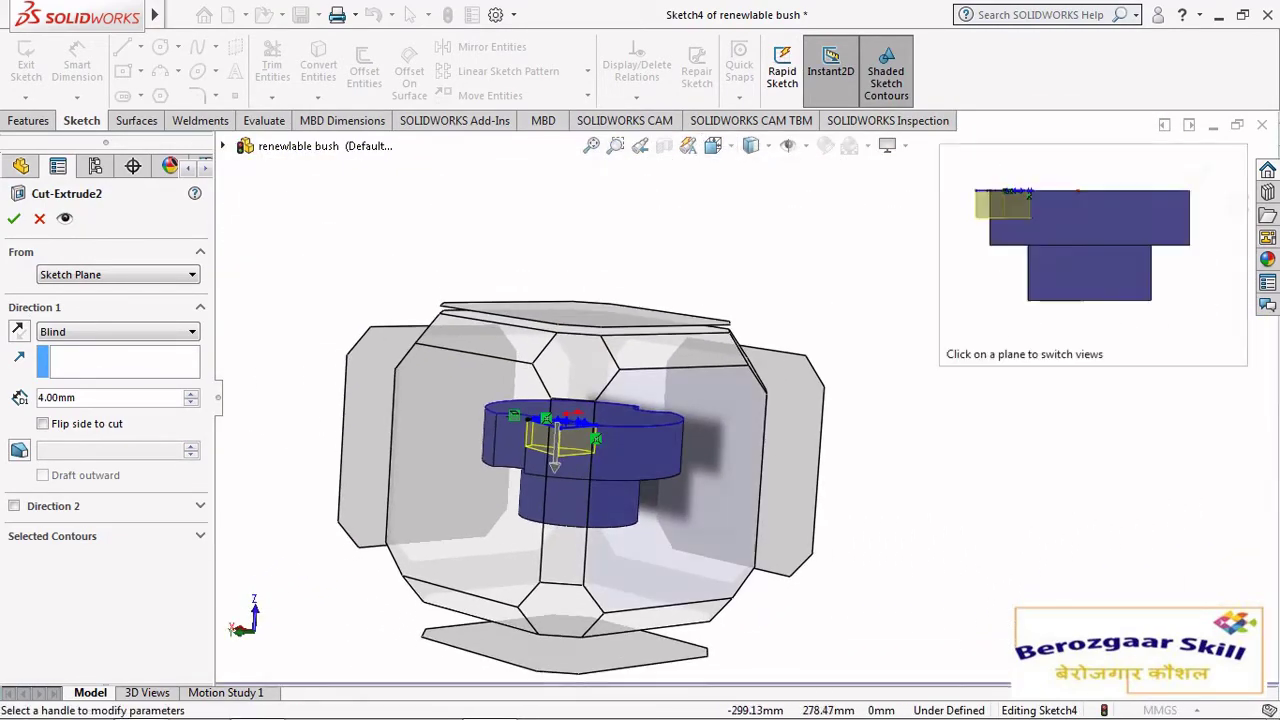
click(676, 480)
scroll(755, 414, up, 4)
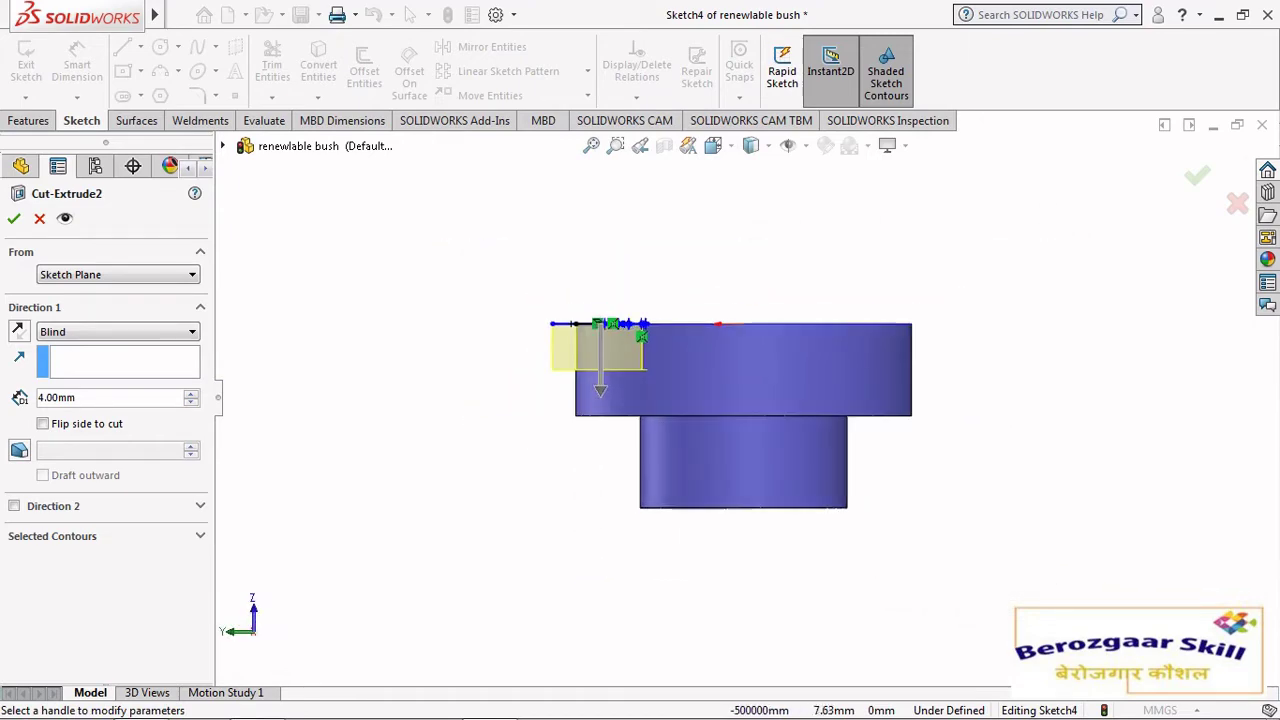
click(14, 218)
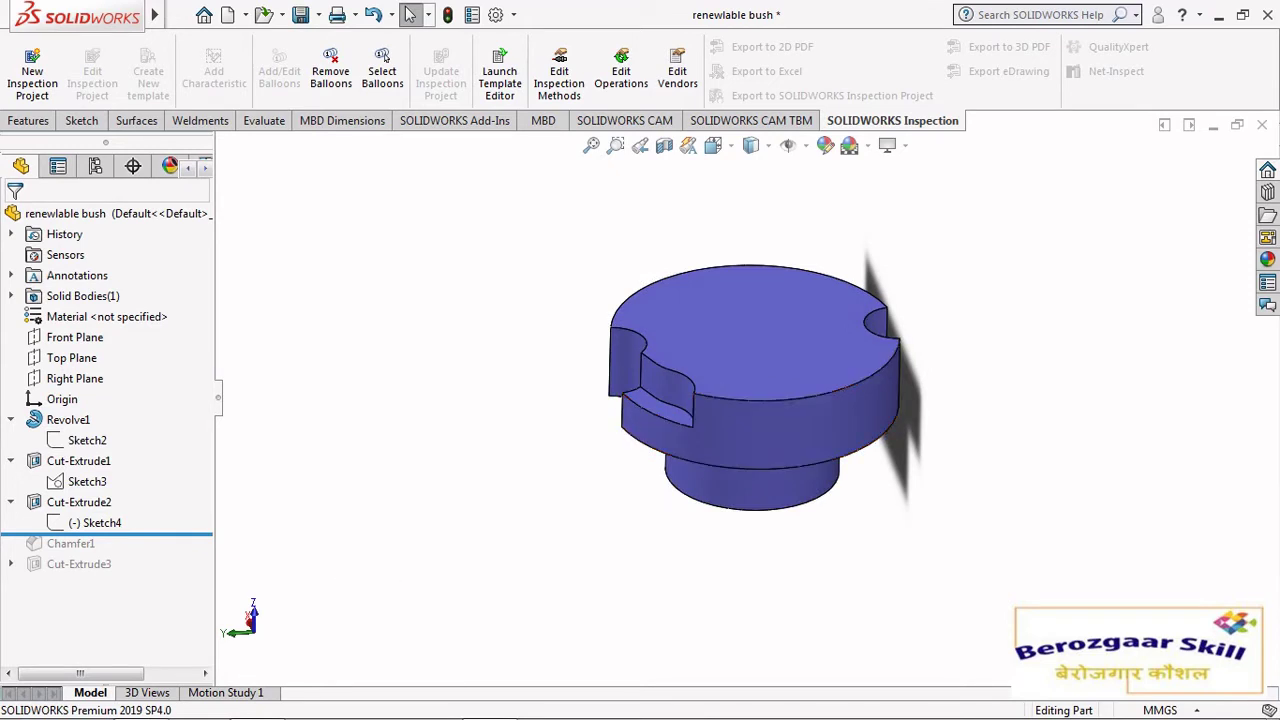
- Roll the feature history forward past Chamfer1 and review the edges, distance and angle in the chamfer's definition
drag(100, 536, 100, 556)
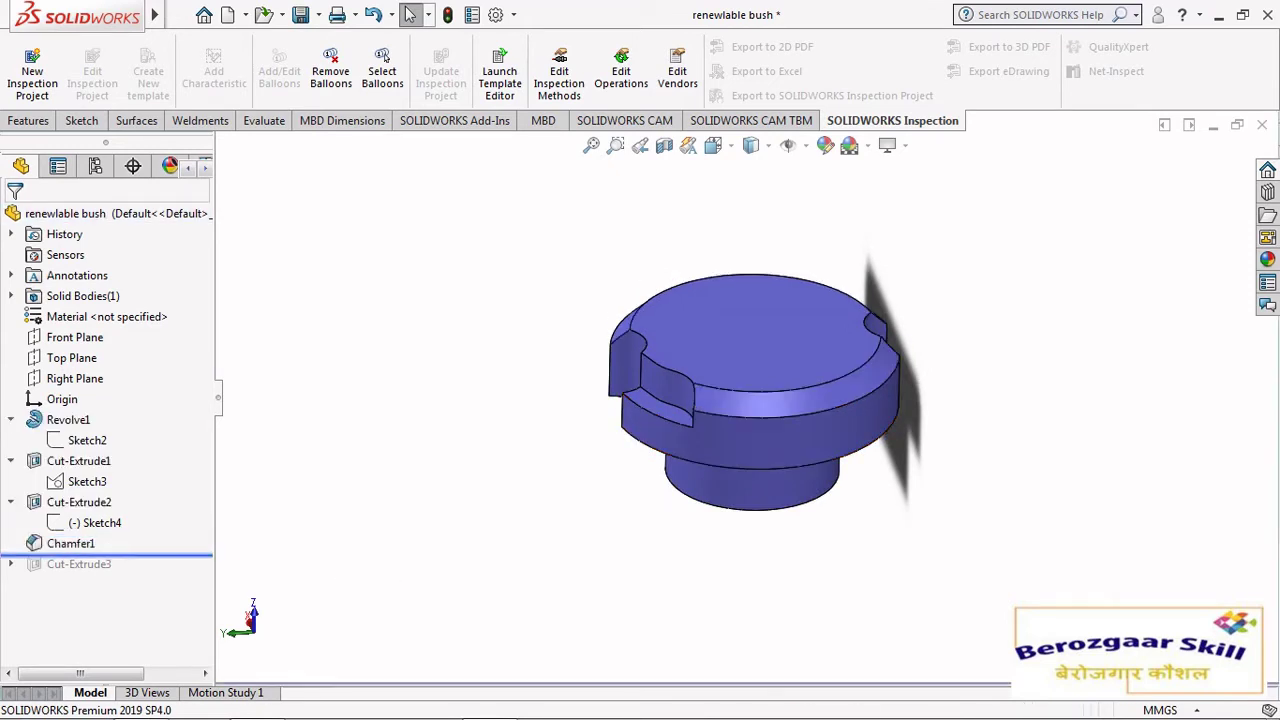
click(70, 543)
click(88, 498)
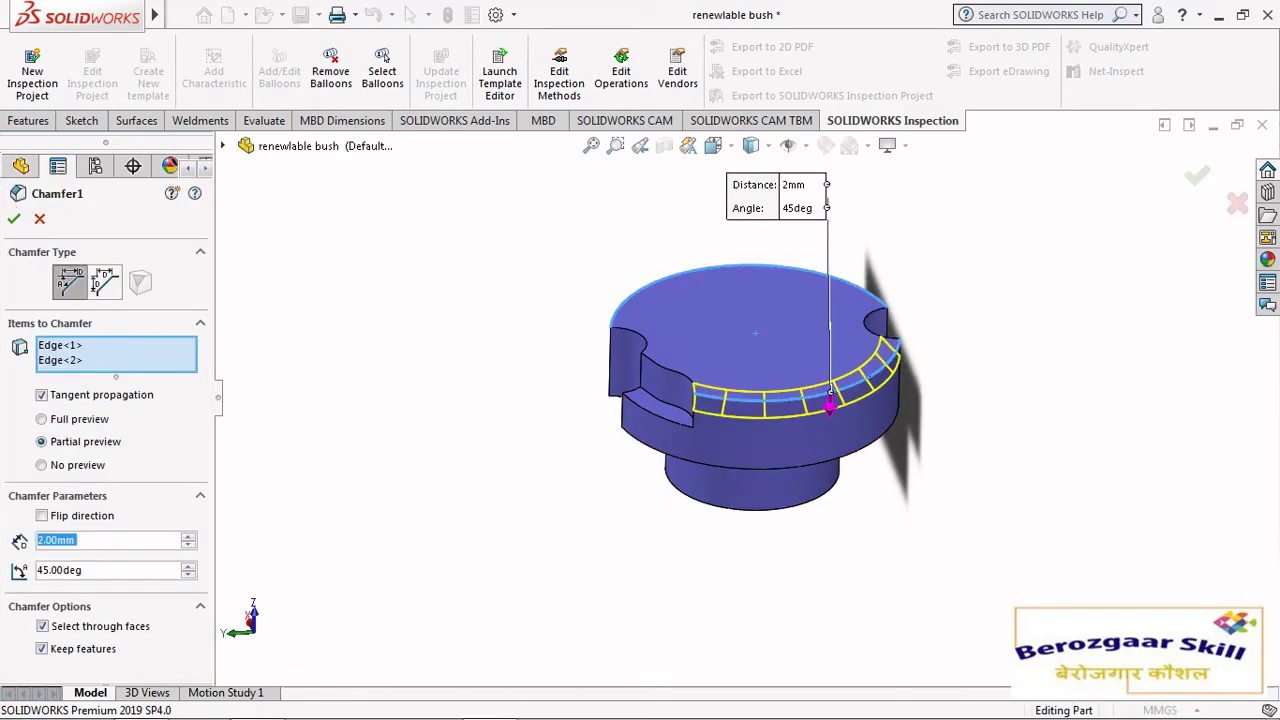
middle_drag(752, 470, 836, 505)
scroll(819, 414, down, 4)
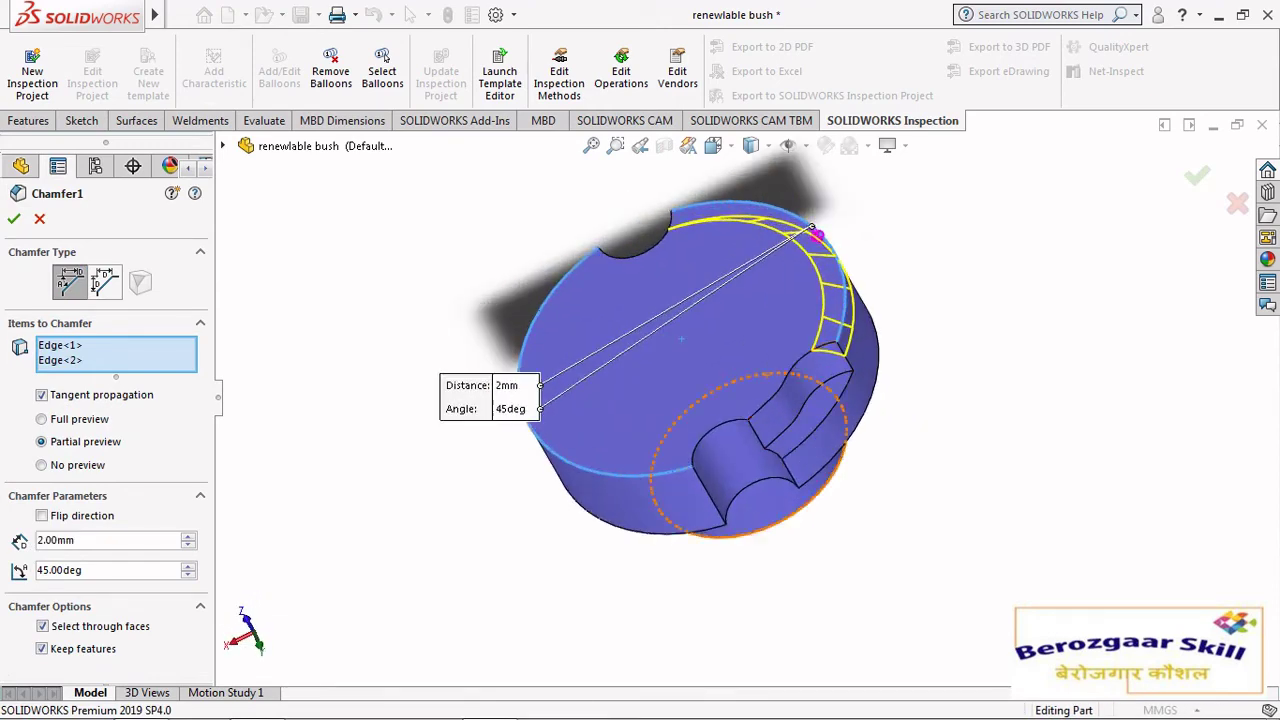
middle_drag(818, 420, 809, 466)
scroll(759, 425, up, 4)
middle_drag(759, 425, 762, 370)
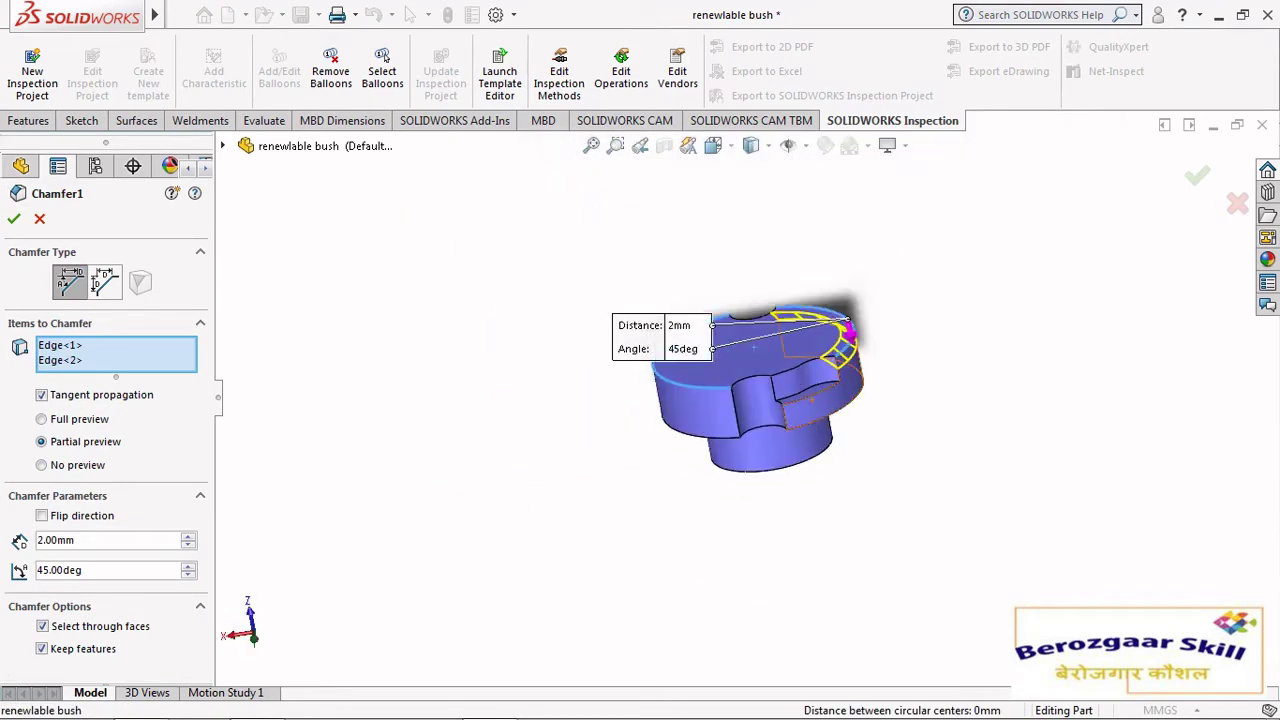
key(Return)
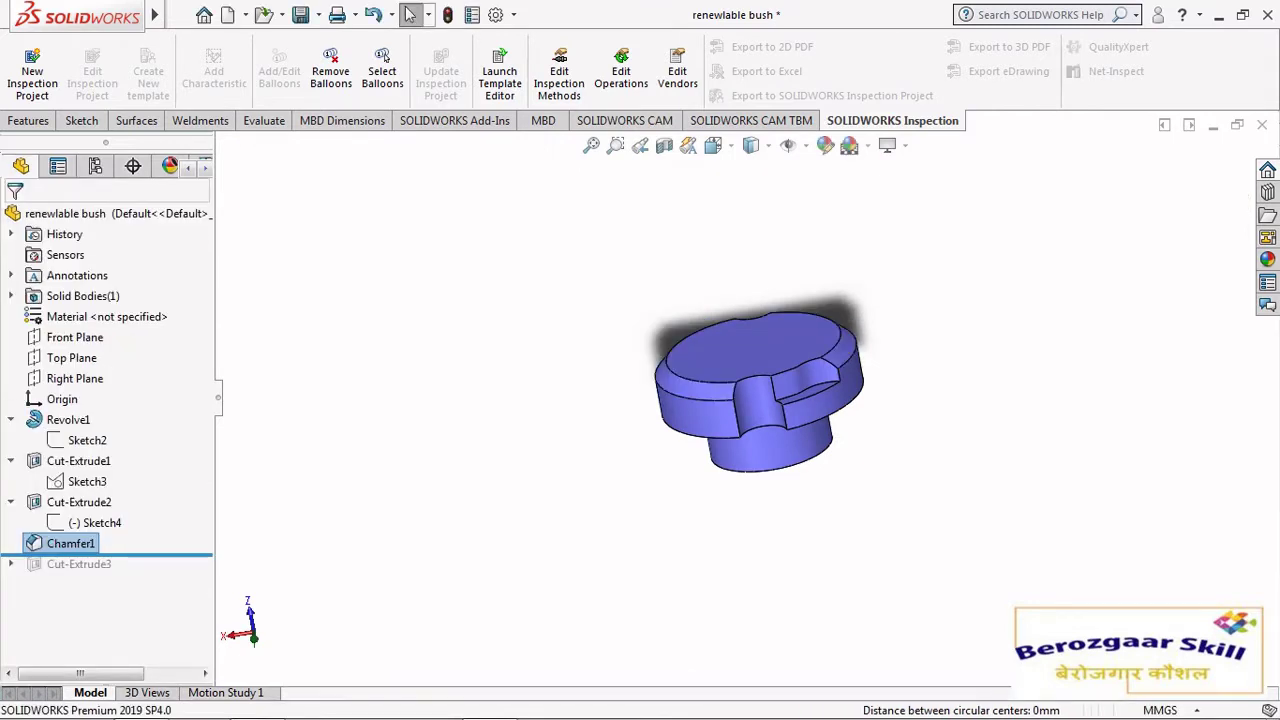
- Roll the feature history forward past Cut-Extrude3 and open its bore circle sketch for editing
key(Down)
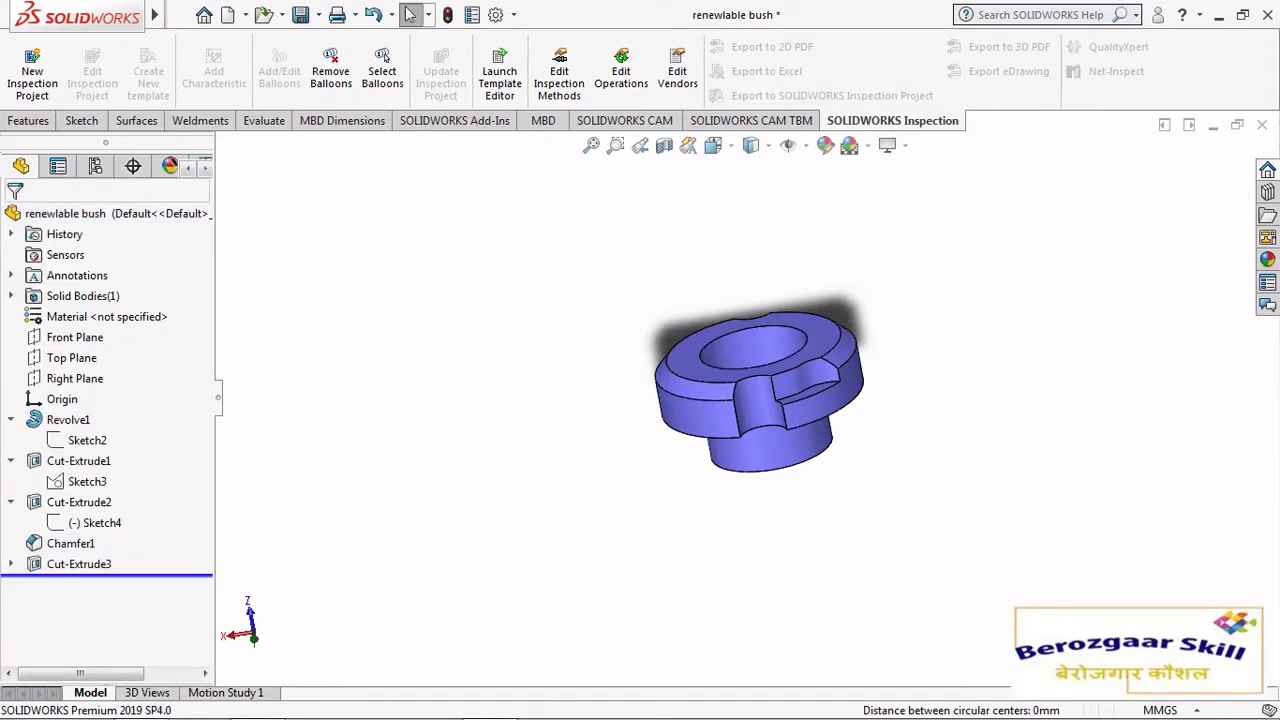
click(86, 584)
click(123, 525)
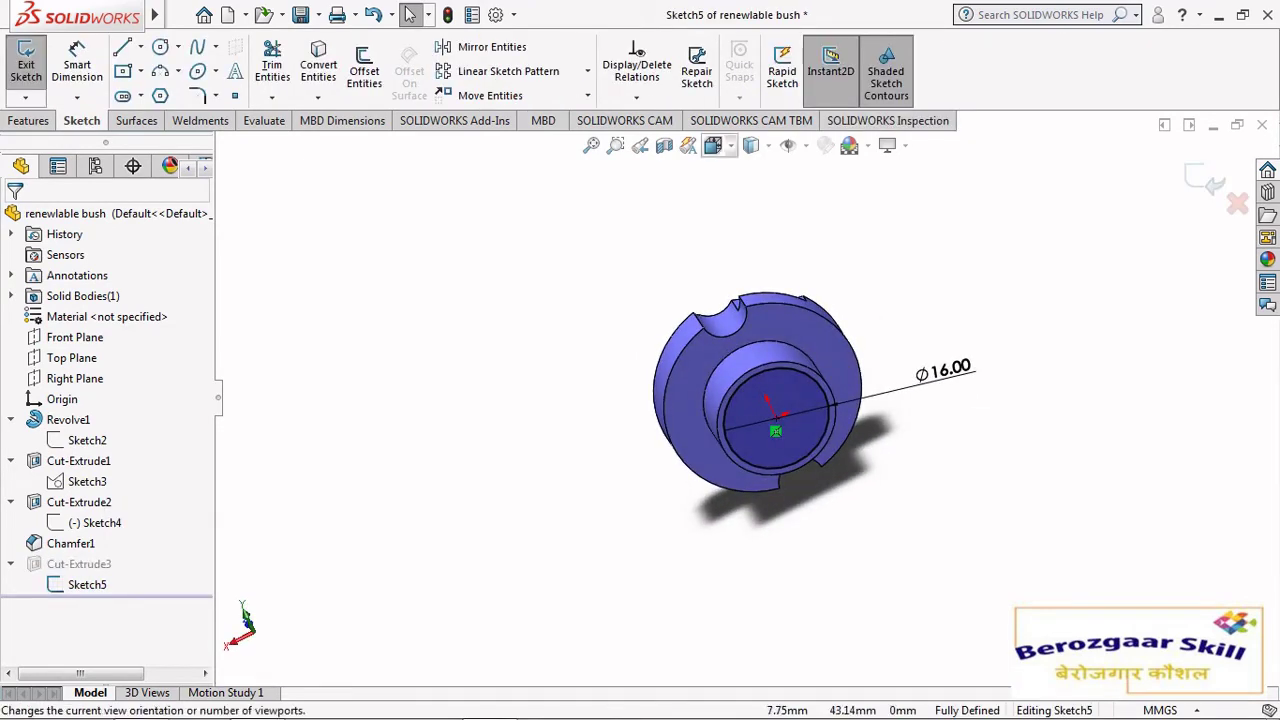
- View the bore circle sketch from the back, move its diameter dimension to the opposite side of the circle, and exit the sketch
click(716, 145)
click(651, 466)
scroll(704, 414, up, 3)
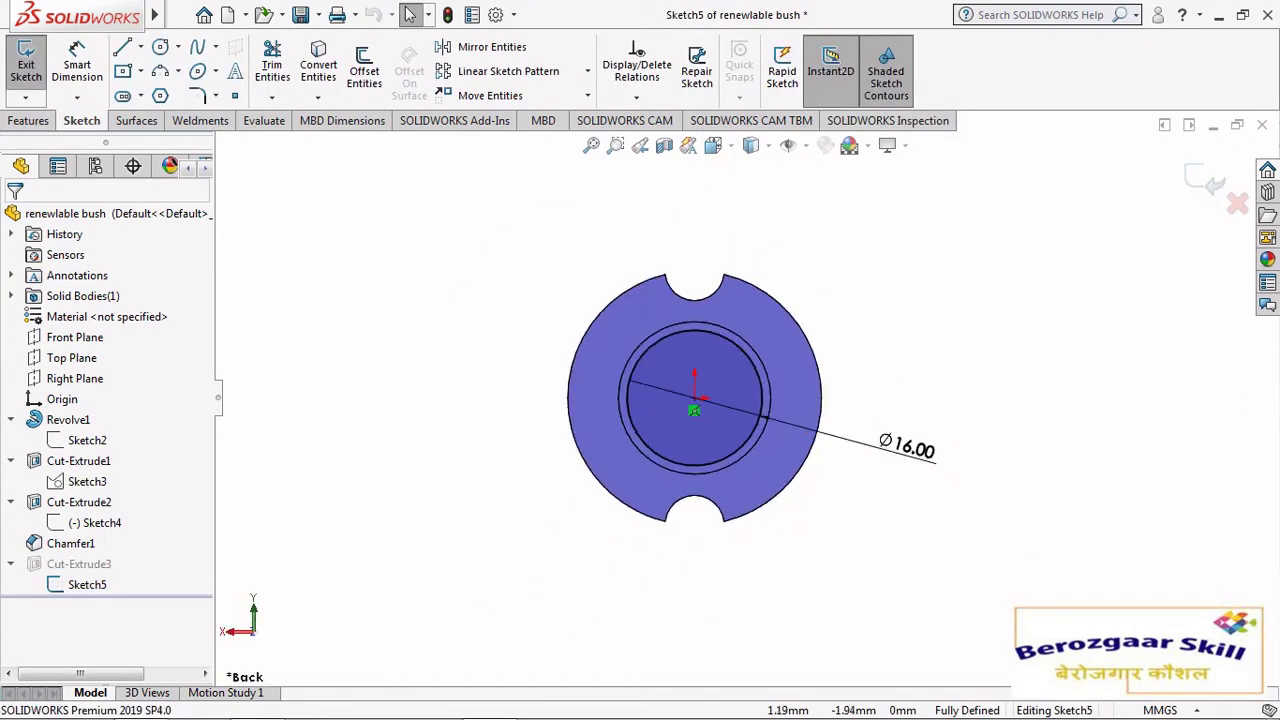
scroll(745, 397, up, 2)
click(545, 430)
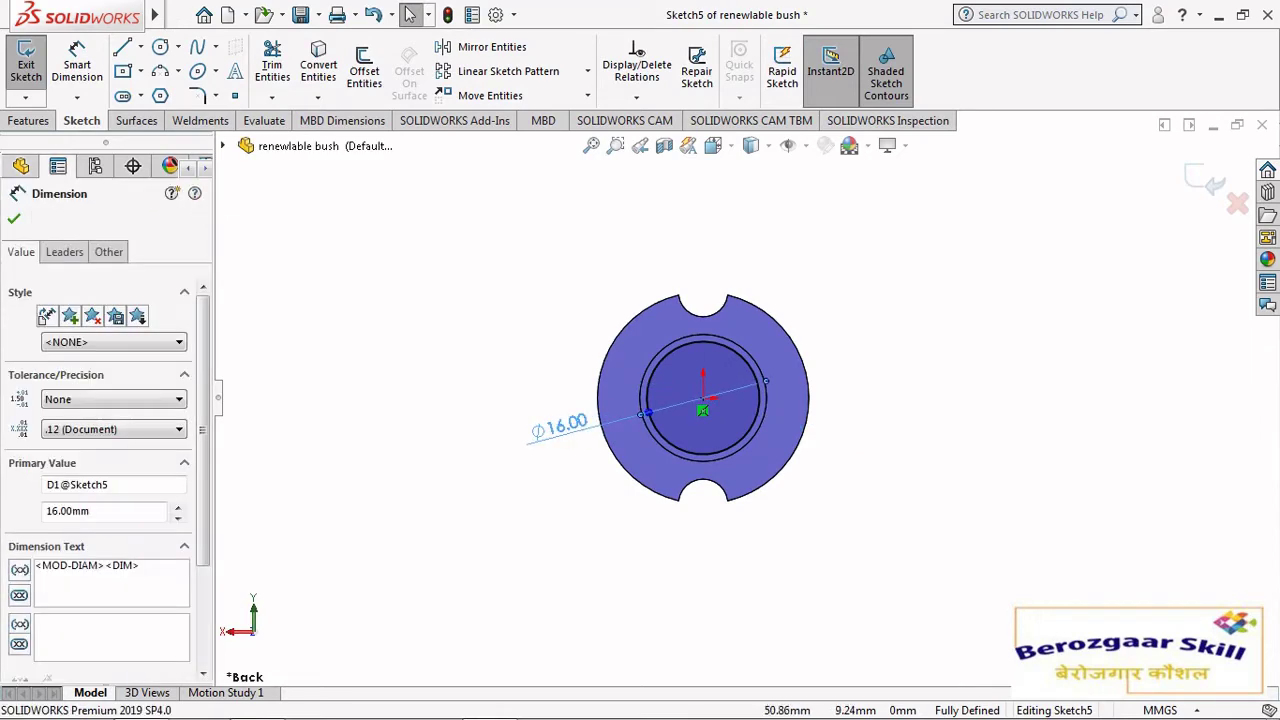
click(1204, 180)
- Inspect the completed renewable bush from several angles and display it in the isometric view
scroll(742, 385, up, 2)
mouse_move(742, 385)
middle_down()
mouse_move(860, 392)
mouse_move(950, 330)
middle_up()
scroll(710, 390, down, 5)
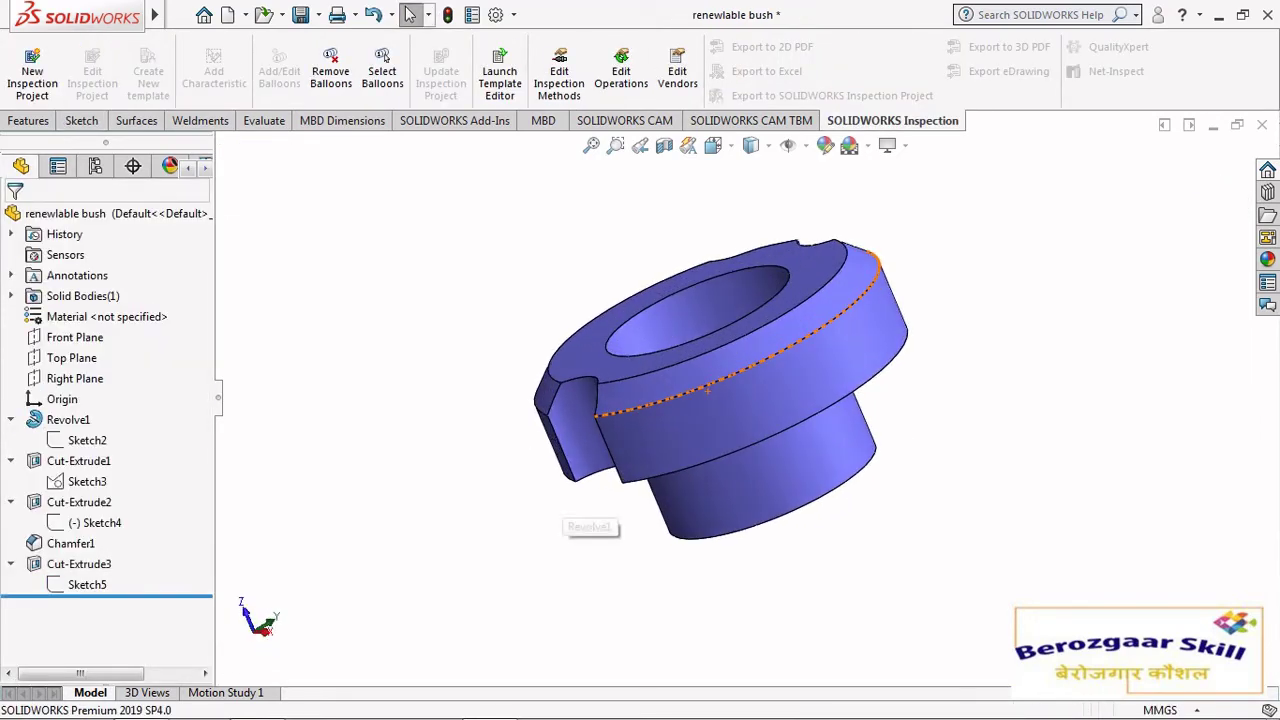
click(714, 146)
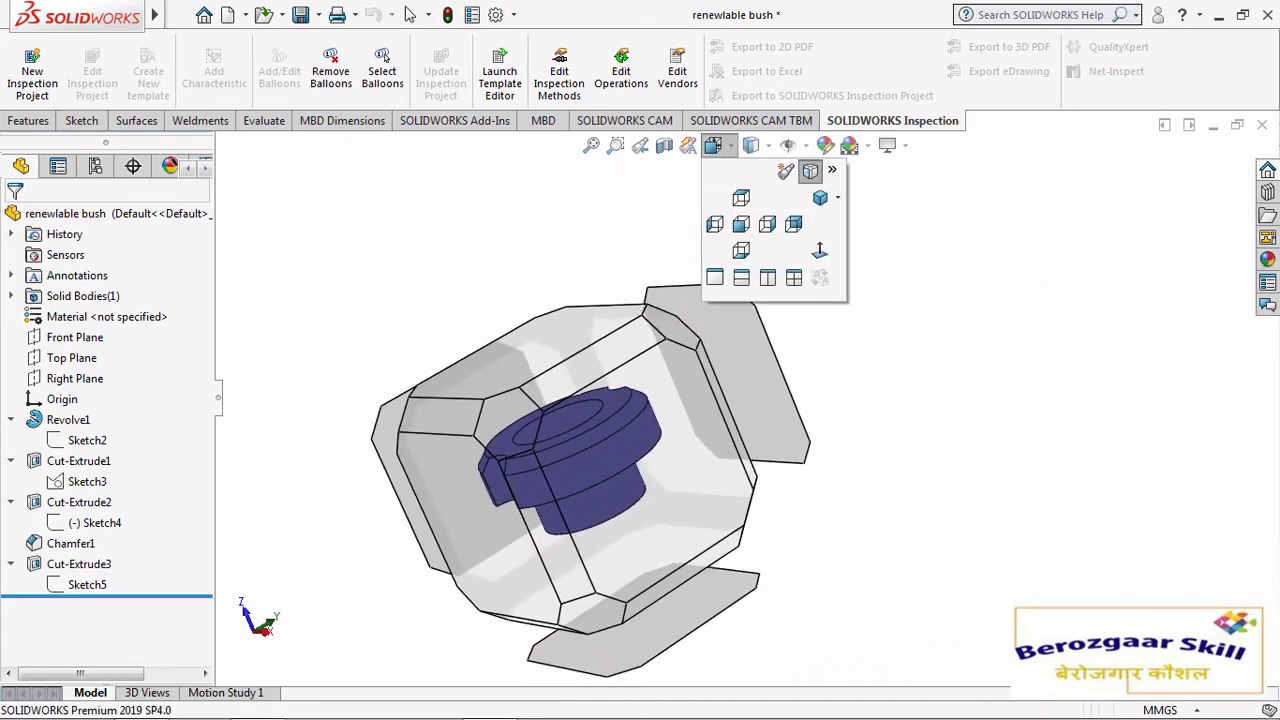
click(822, 197)
mouse_move(770, 385)
middle_down()
mouse_move(640, 385)
mouse_move(740, 440)
mouse_move(750, 390)
middle_up()
scroll(778, 369, down, 4)
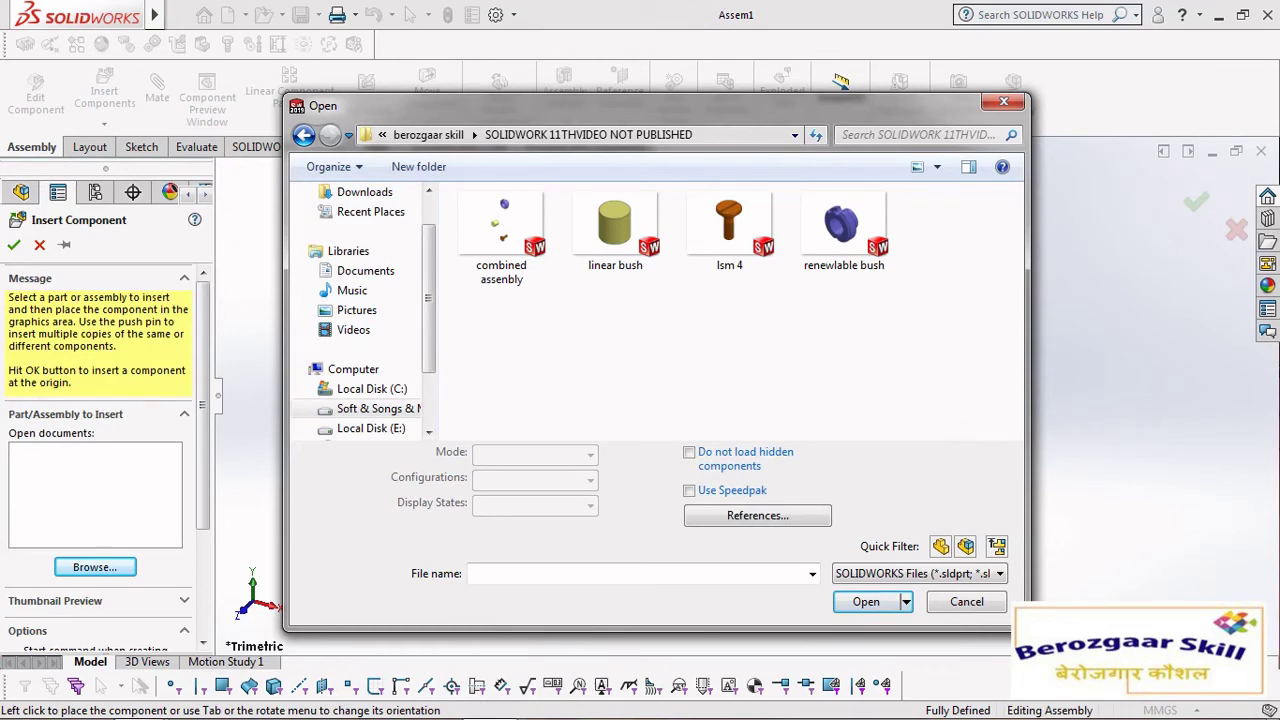
- Insert the linear bush, lsm 4 and renewlable bush parts into the new assembly, placing the renewable bush apart from the other two
click(615, 230)
ctrl+click(729, 230)
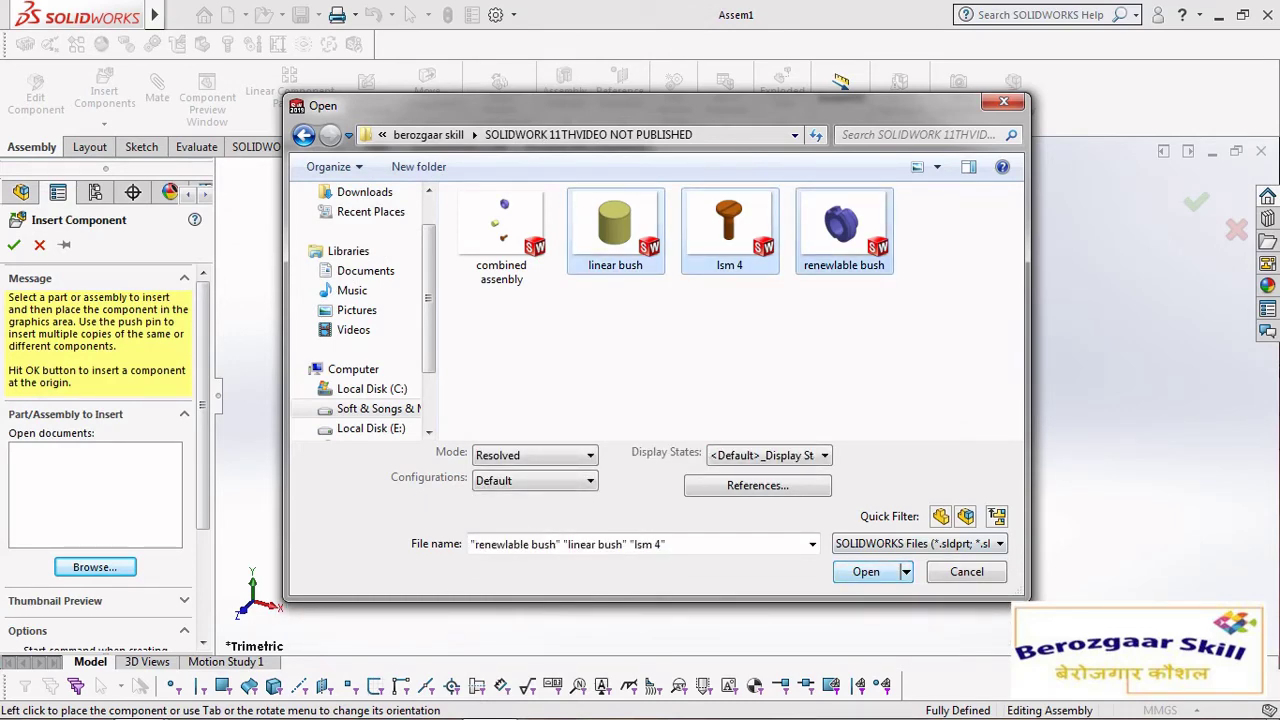
click(865, 571)
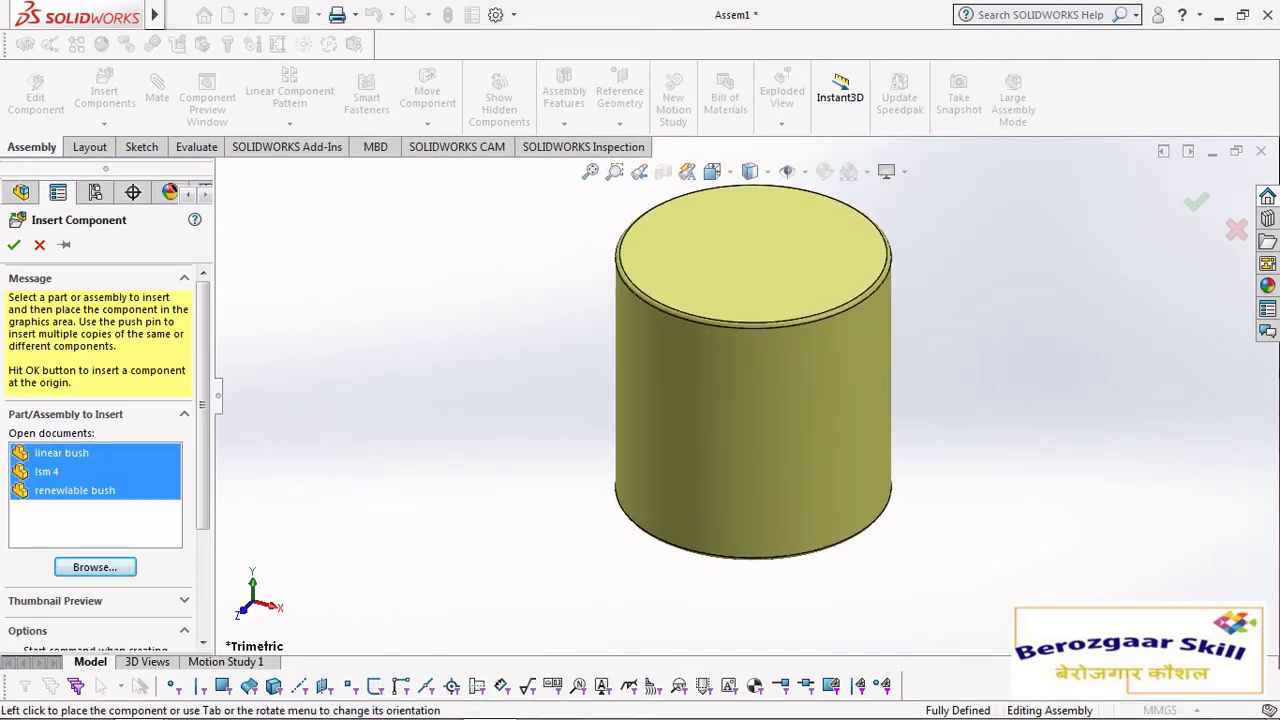
click(748, 374)
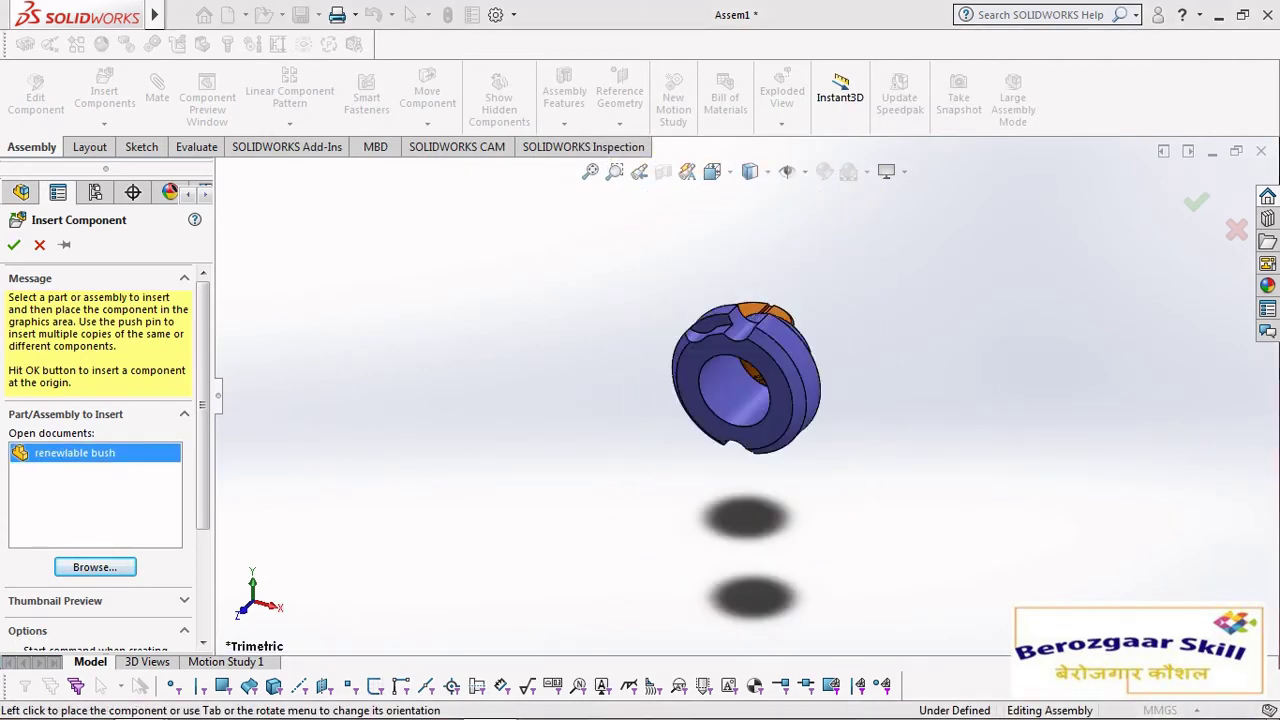
click(511, 376)
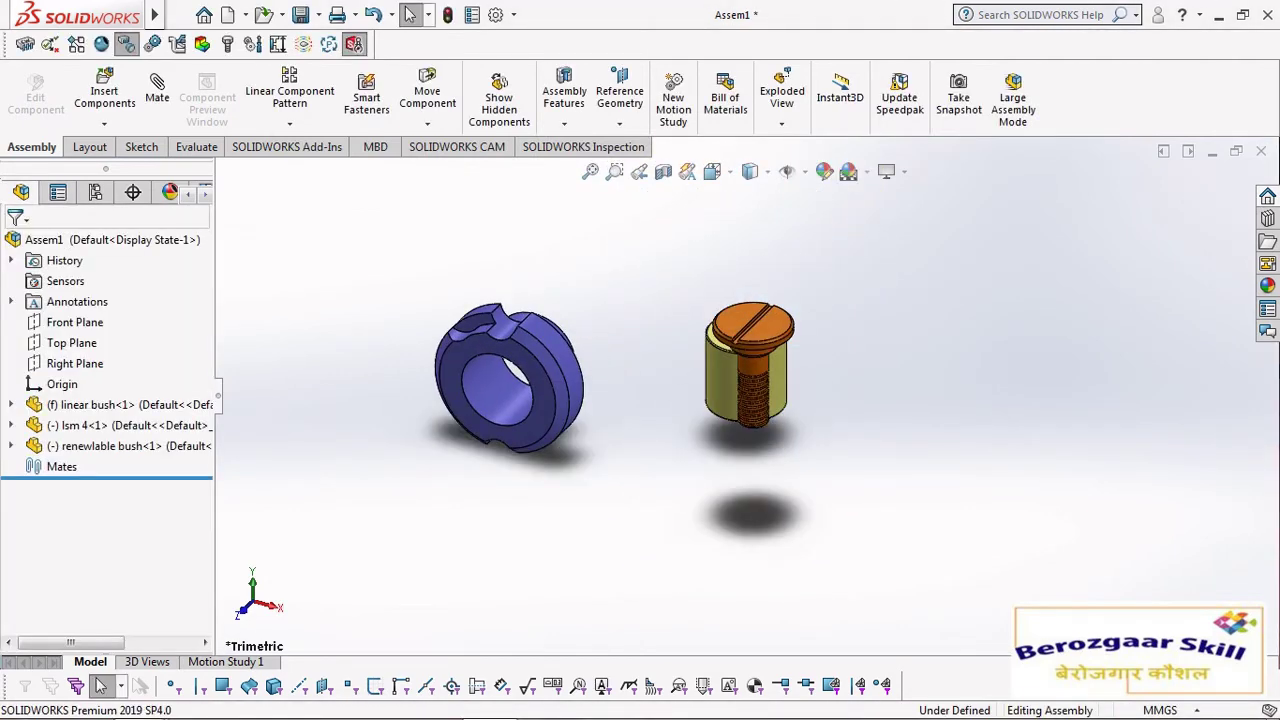
- Rotate the renewable bush component upright with Rotate Component in Free Drag mode so its chamfered face points upward
middle_drag(511, 376, 612, 388)
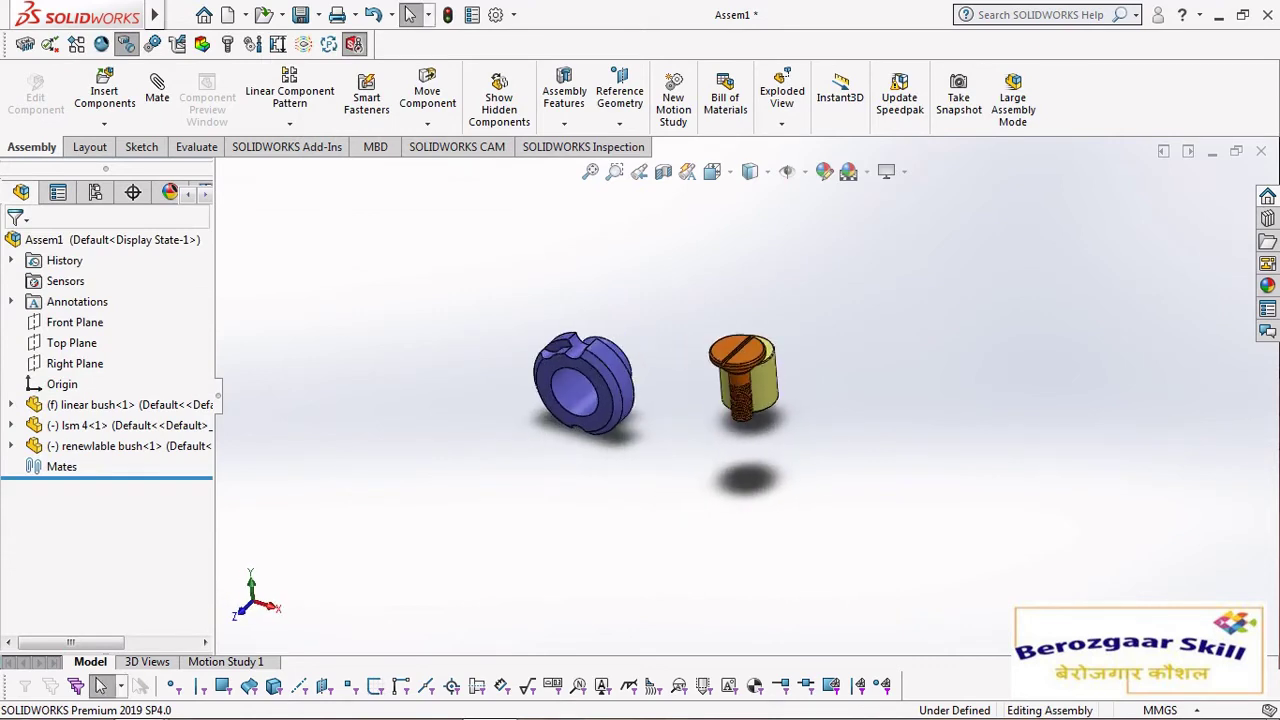
scroll(612, 388, down, 3)
scroll(720, 380, down, 2)
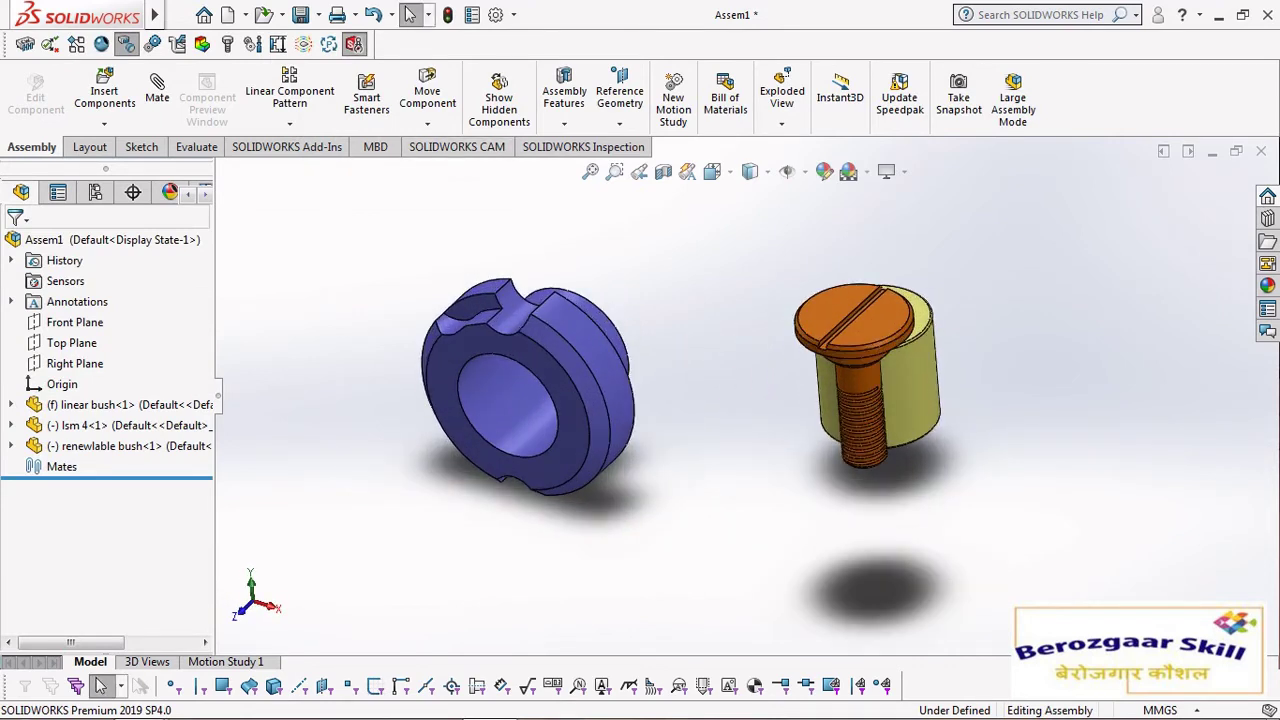
click(427, 123)
click(473, 168)
drag(530, 395, 590, 405)
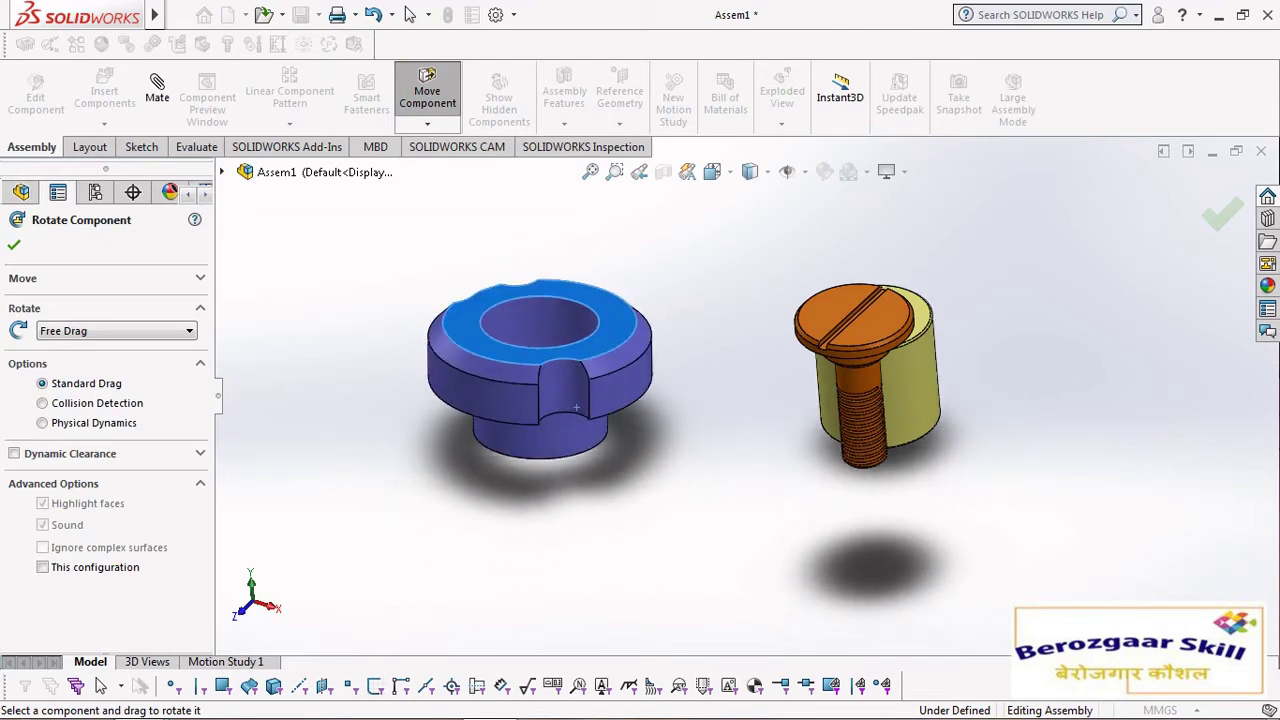
- Check the rotated renewable bush from a slightly different angle and exit Rotate Component
middle_drag(880, 441, 800, 435)
middle_drag(574, 362, 619, 418)
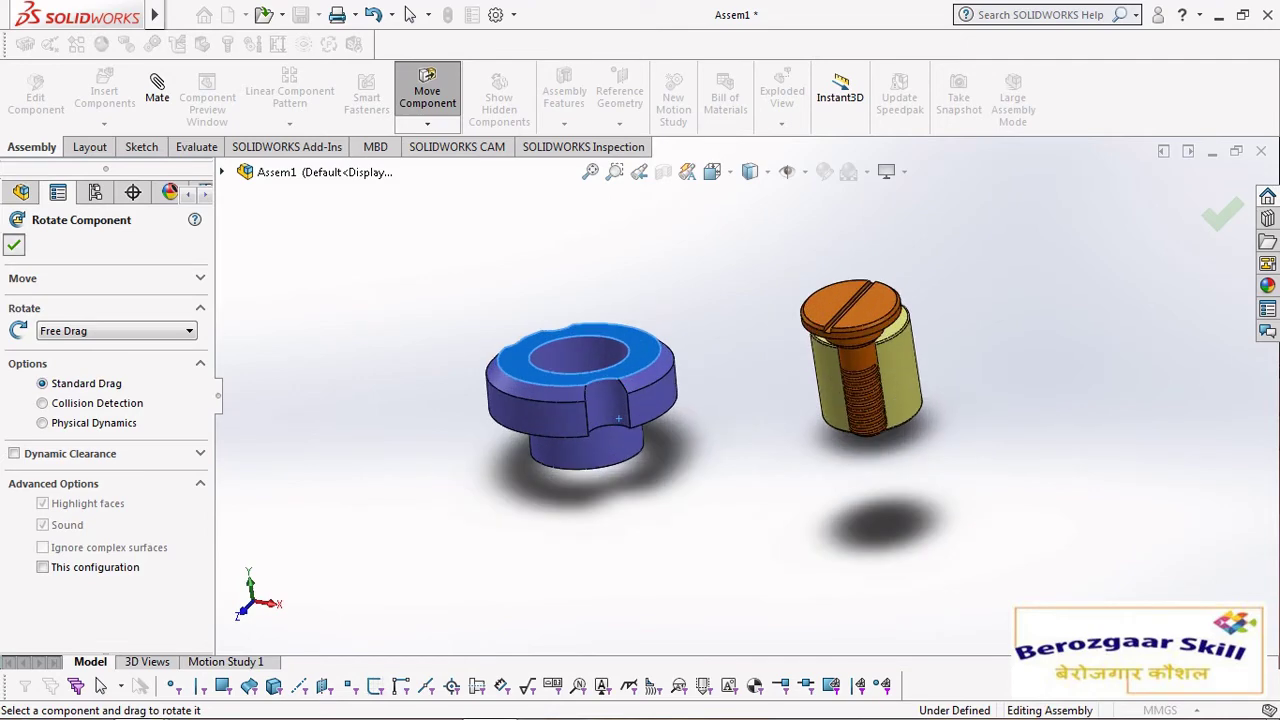
click(14, 245)
- Add a concentric mate between the renewable bush's bore and the linear bush's outer cylindrical face
click(540, 419)
scroll(740, 410, up, 3)
click(738, 422)
middle_drag(738, 410, 732, 426)
scroll(732, 426, down, 4)
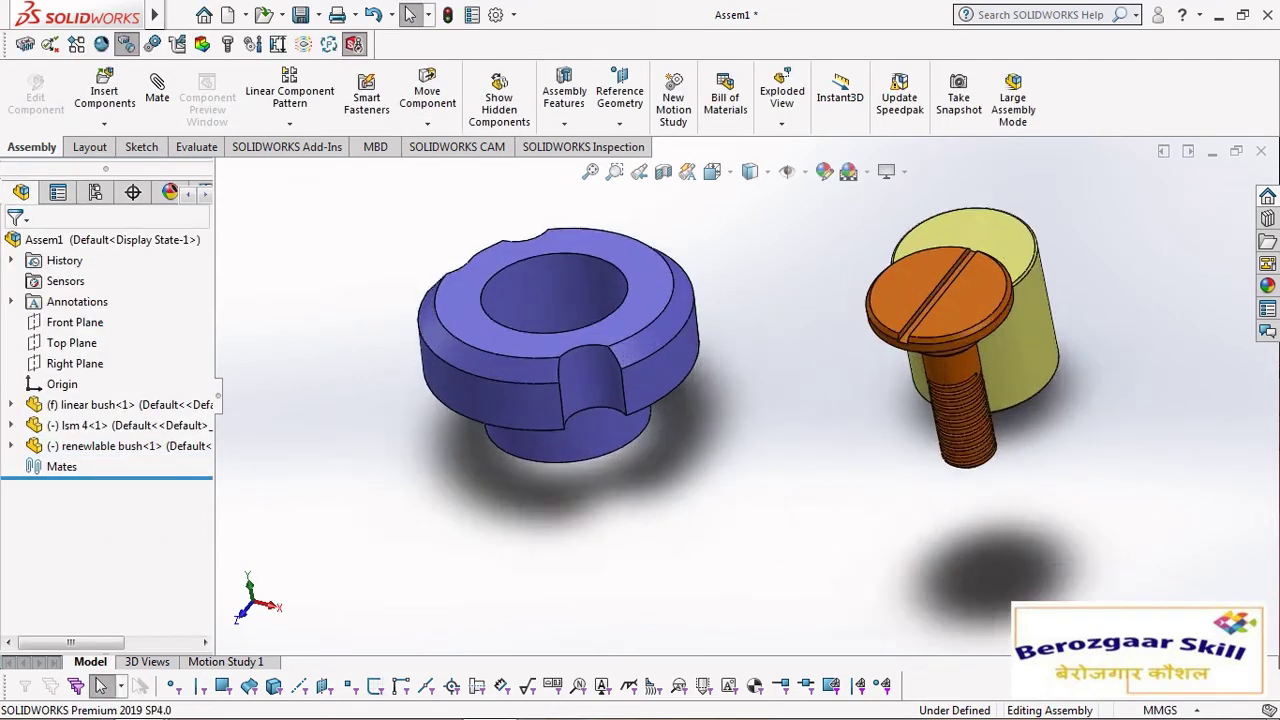
scroll(752, 401, up, 5)
scroll(860, 326, down, 3)
click(157, 95)
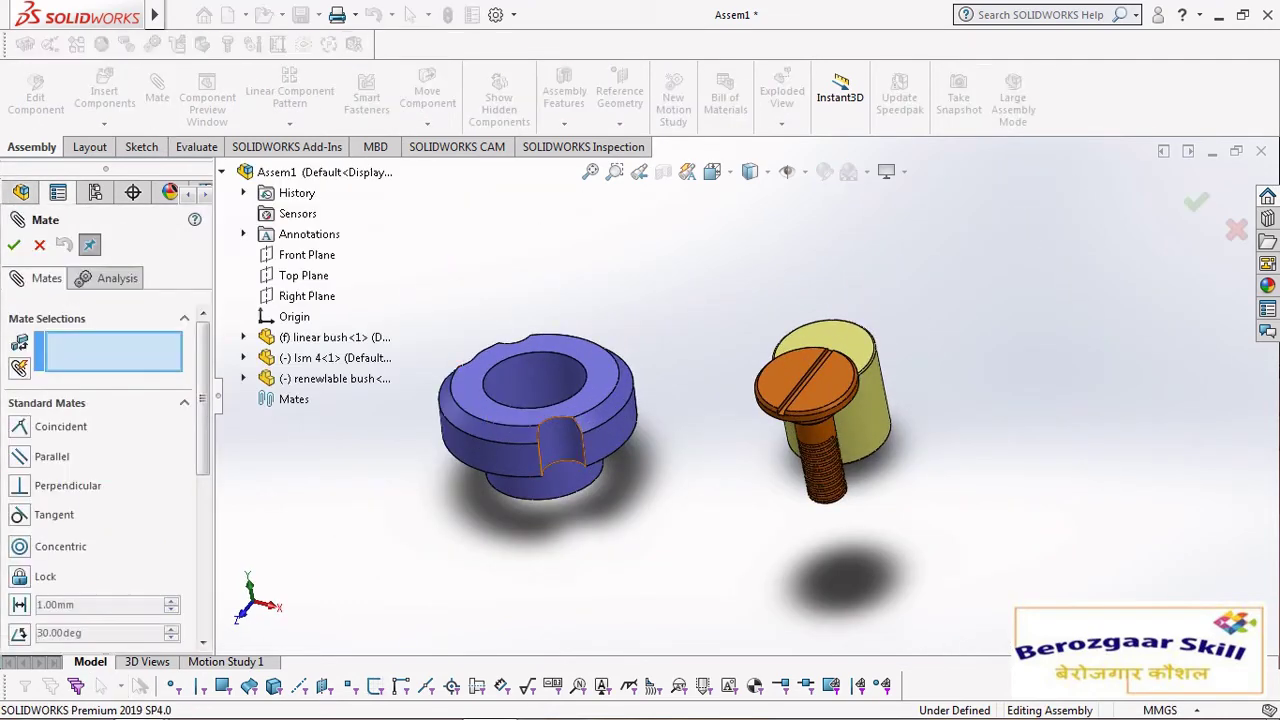
click(535, 382)
click(875, 425)
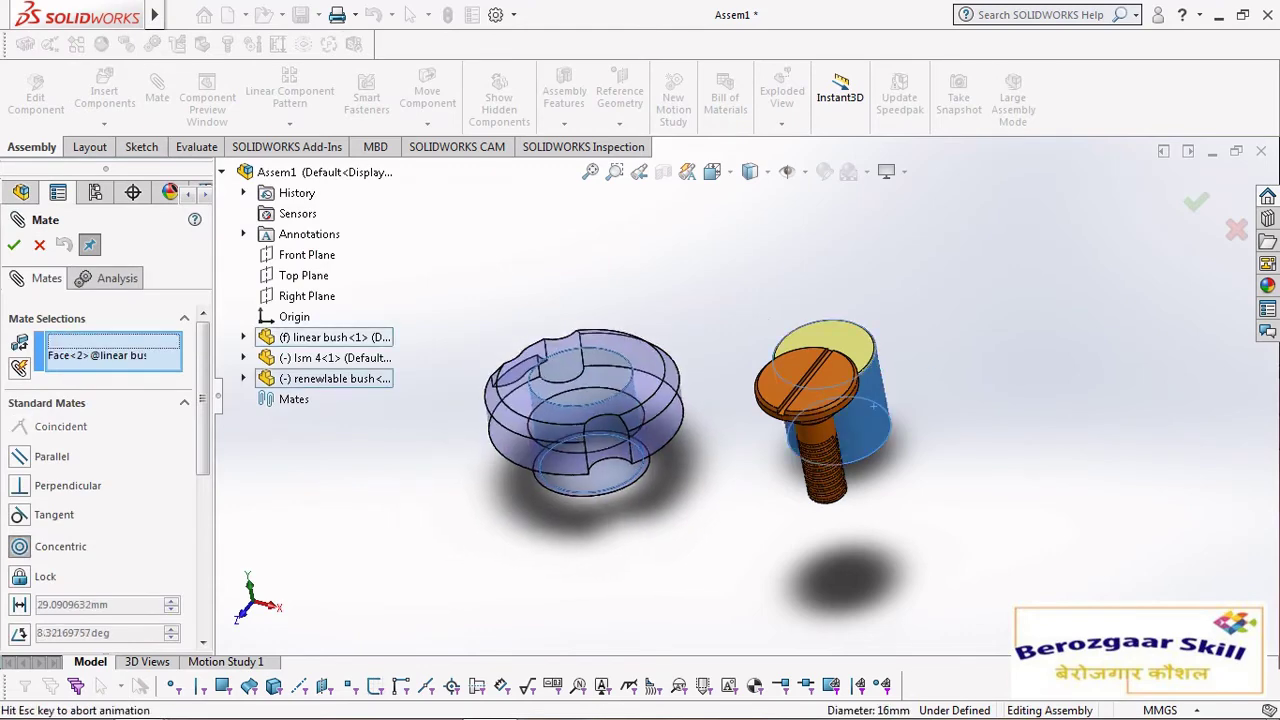
click(1082, 489)
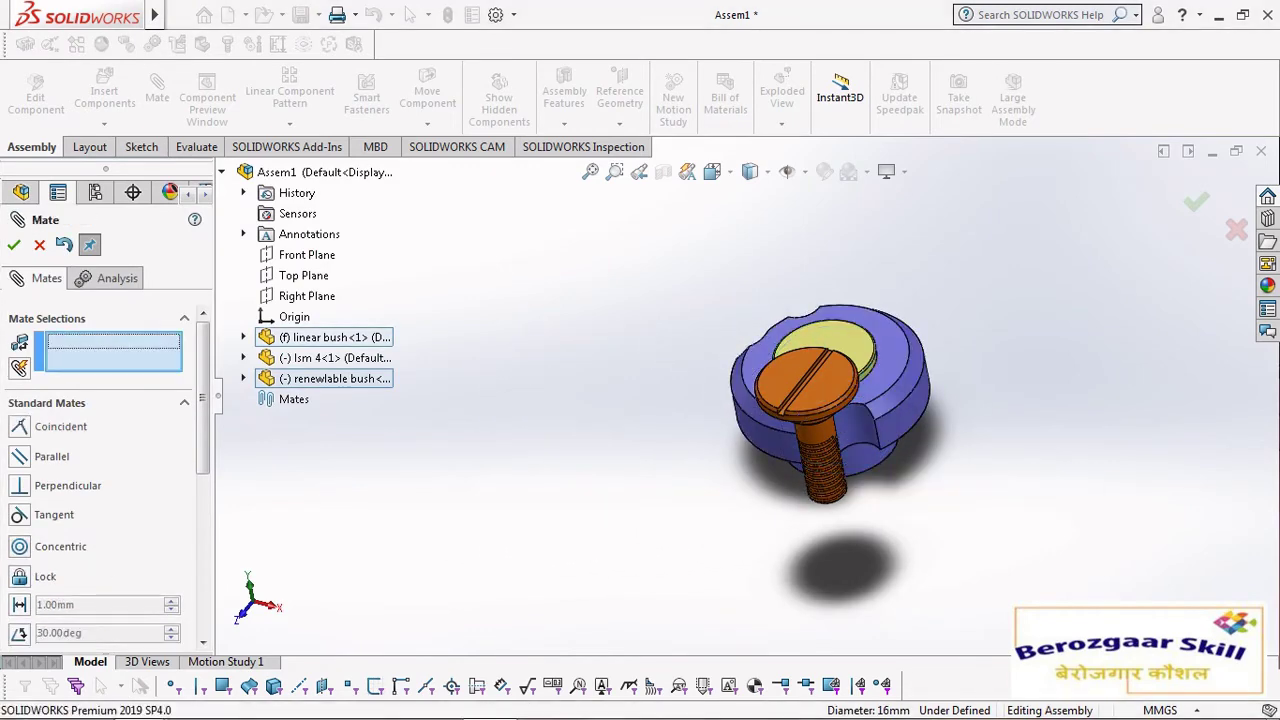
- Add a coincident mate between the top face of the renewable bush and the top face of the linear bush
scroll(878, 422, down, 2)
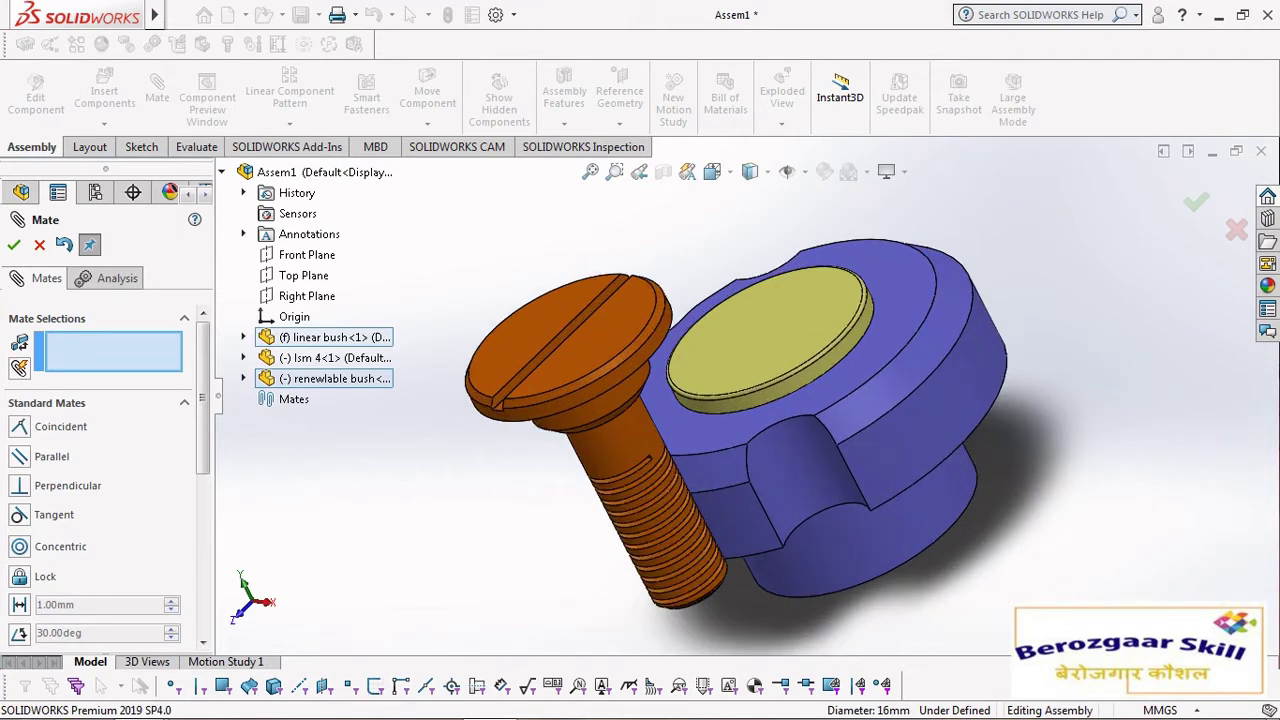
middle_drag(850, 415, 860, 465)
scroll(740, 440, up, 4)
middle_drag(740, 440, 860, 340)
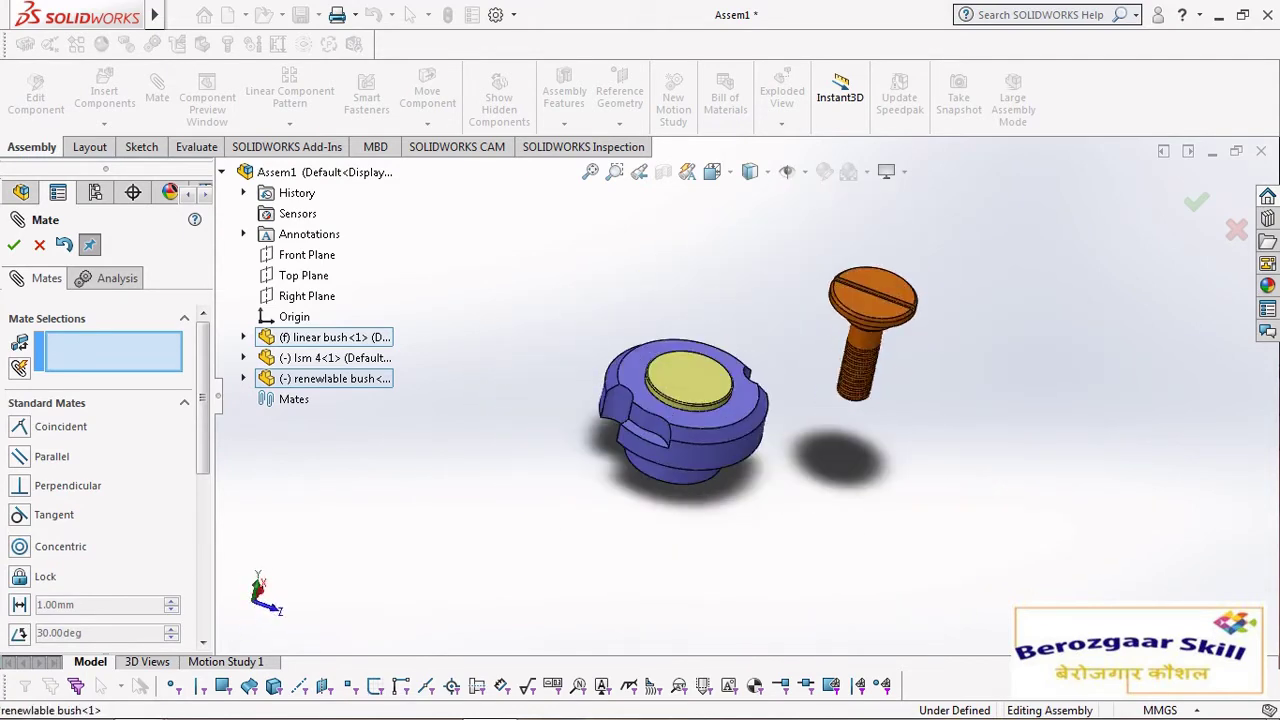
scroll(800, 495, down, 5)
scroll(800, 495, up, 7)
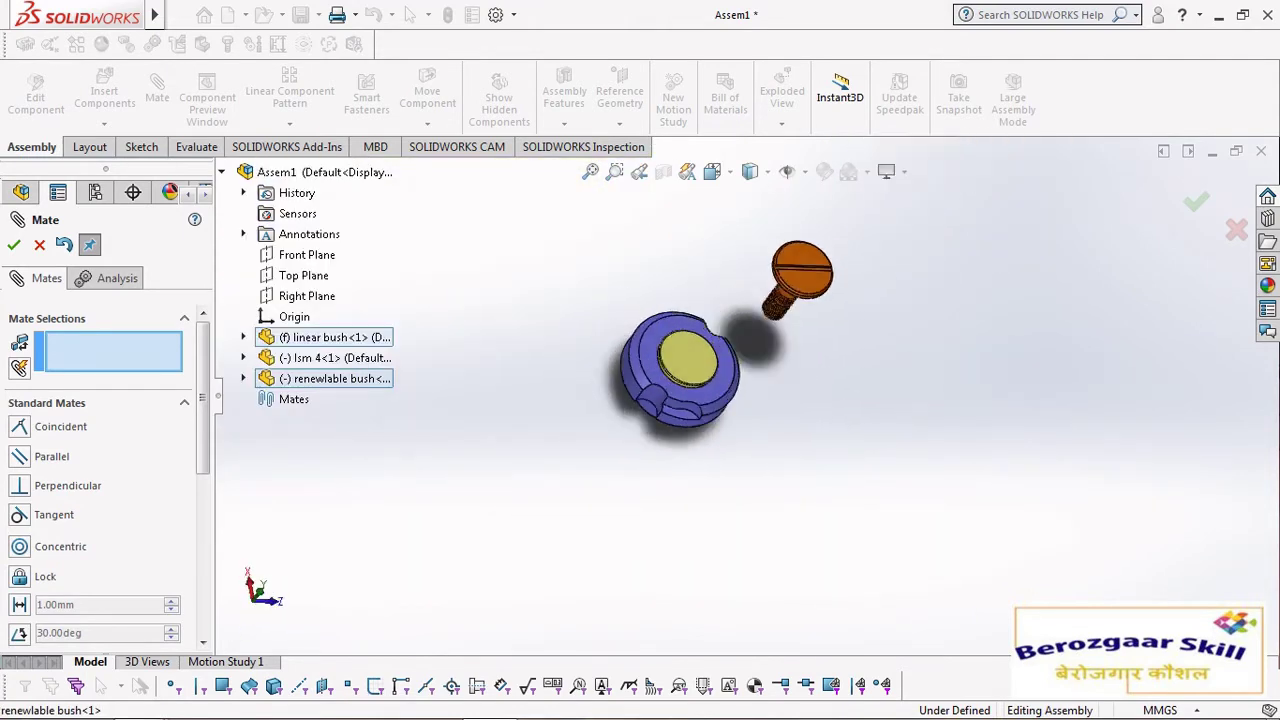
scroll(709, 374, down, 5)
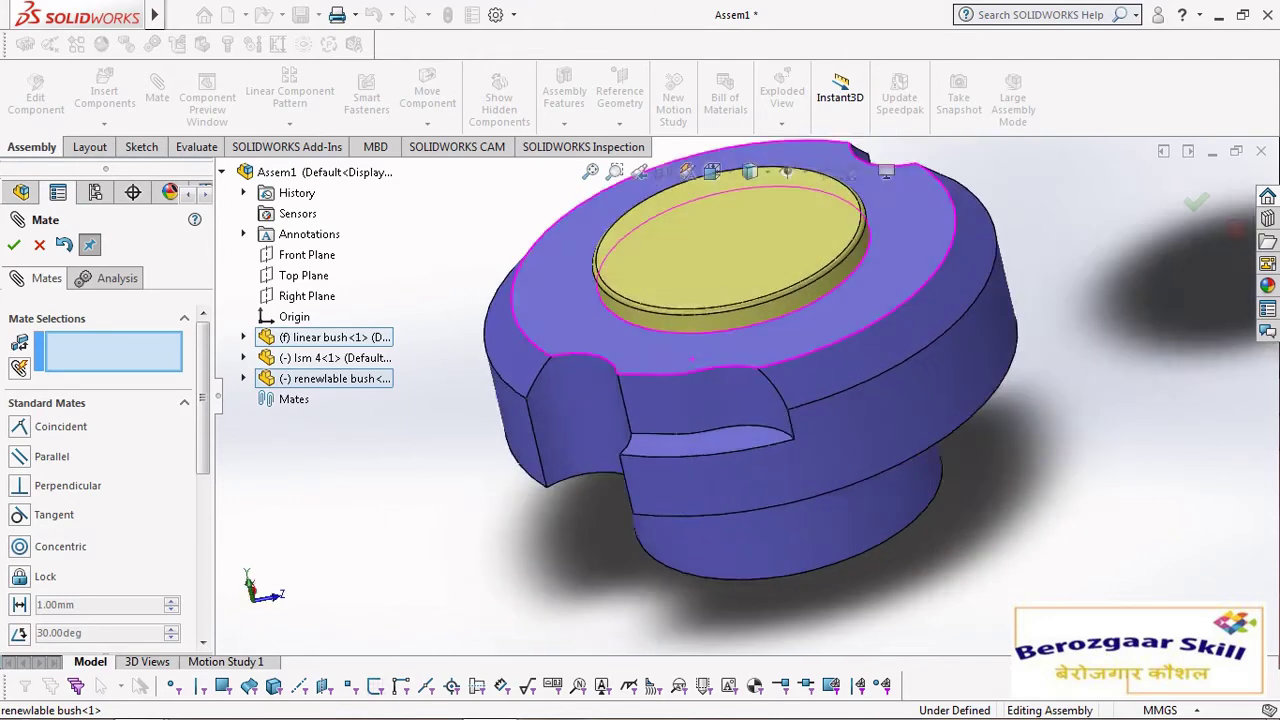
click(845, 313)
click(793, 242)
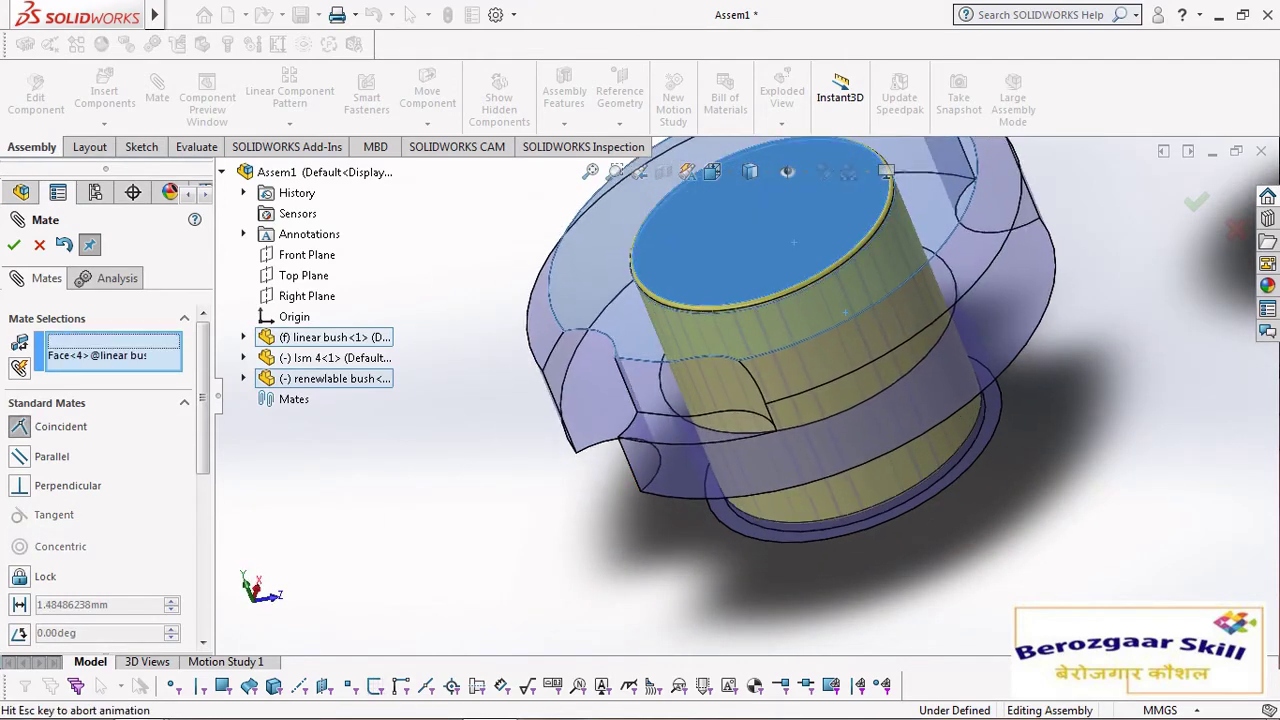
click(1010, 332)
- Add a concentric mate between the lsm 4 screw's cylindrical shank and the curved notch in the renewable bush's rim
scroll(788, 430, up, 5)
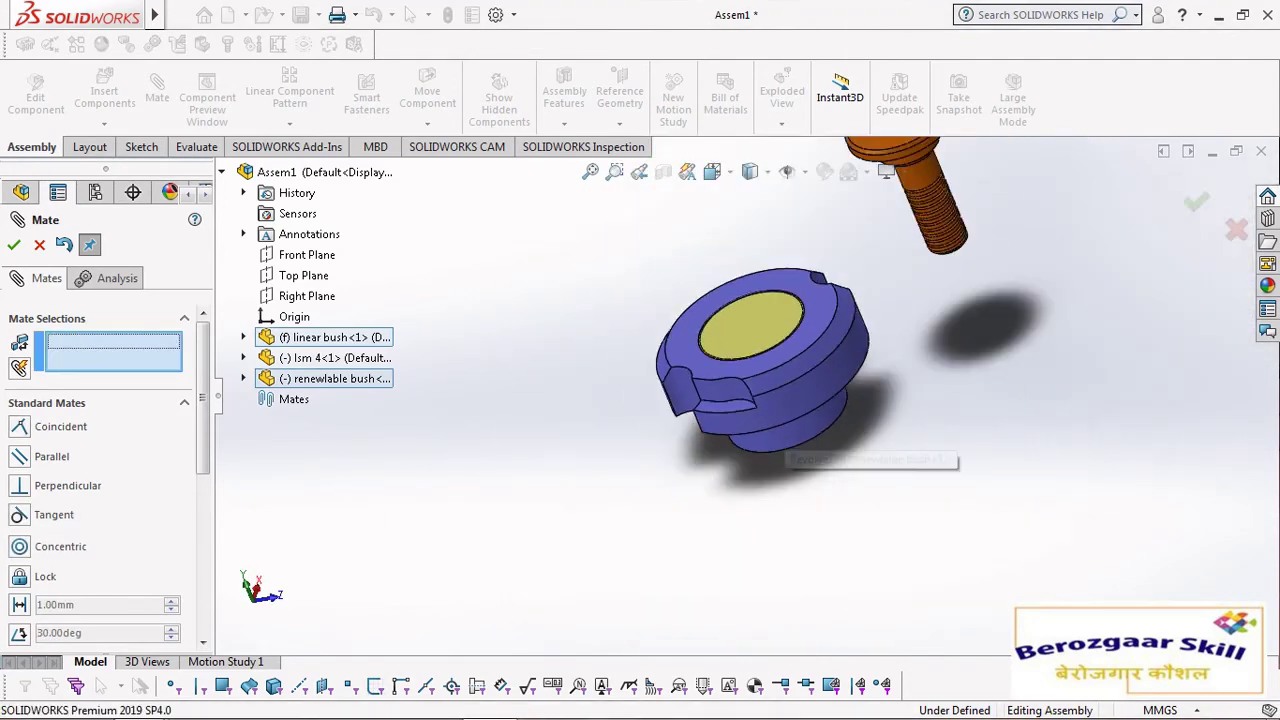
middle_drag(788, 430, 705, 395)
scroll(928, 288, down, 2)
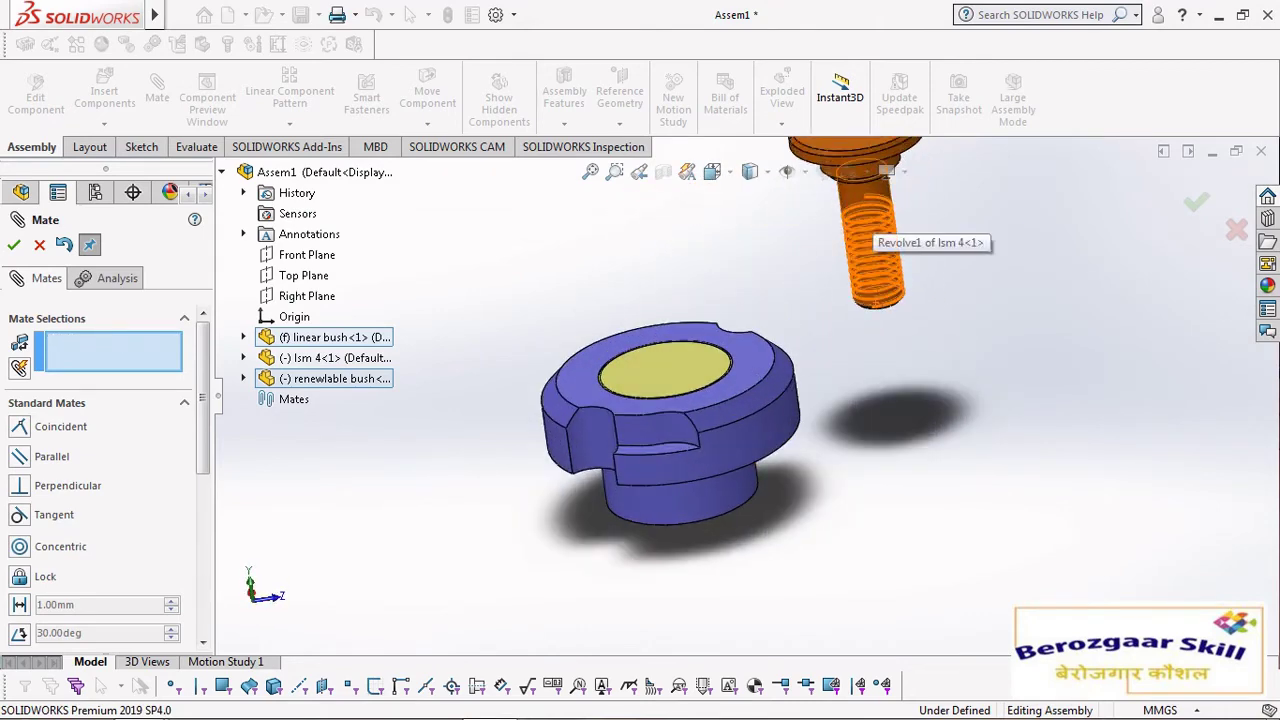
scroll(735, 420, up, 2)
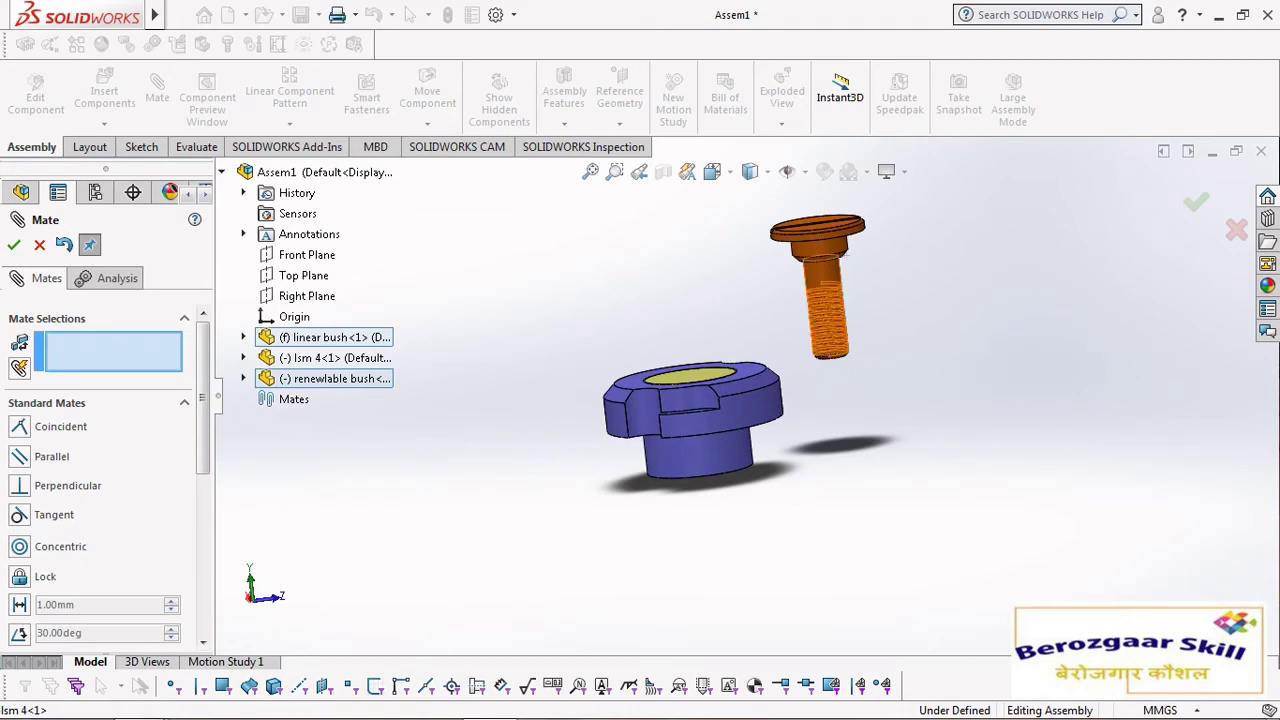
scroll(806, 380, down, 2)
click(891, 199)
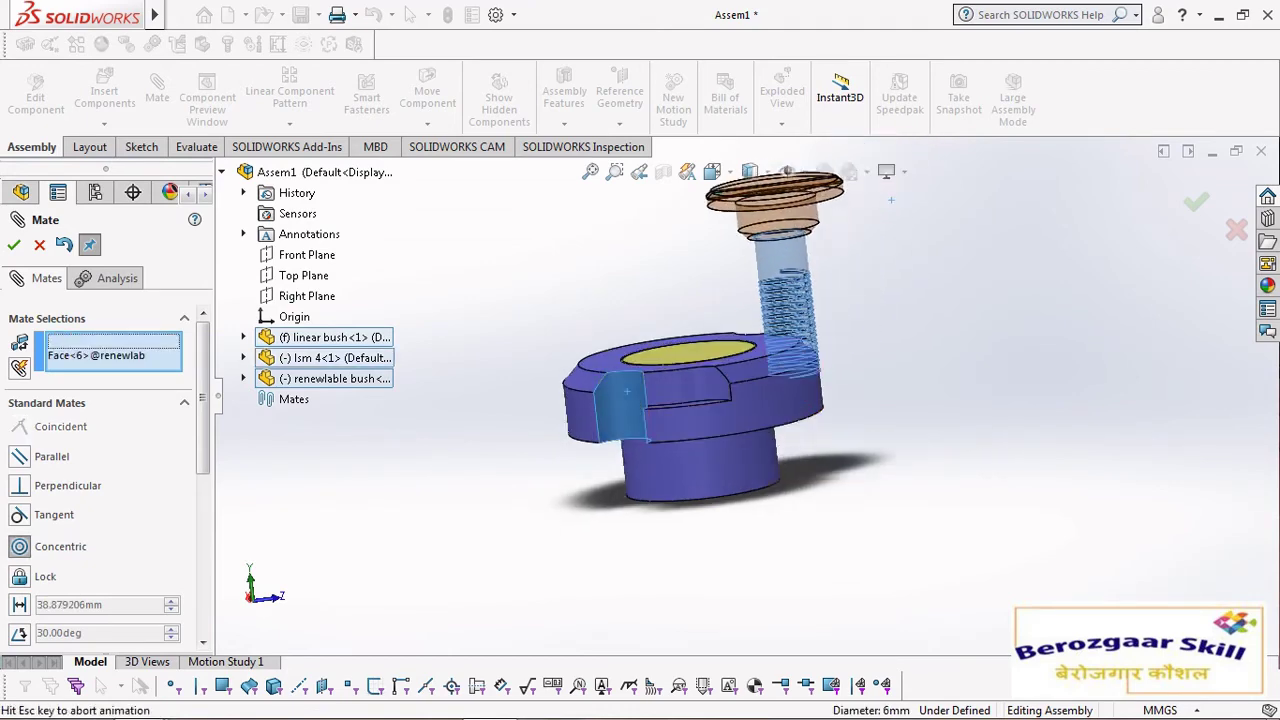
key(Return)
- Add a coincident mate between the annular face under the lsm 4 screw's collar and the renewable bush's top face, and finish mating
middle_drag(740, 450, 705, 350)
scroll(745, 385, up, 3)
scroll(770, 377, down, 5)
scroll(770, 377, up, 2)
scroll(690, 362, down, 5)
scroll(868, 398, down, 5)
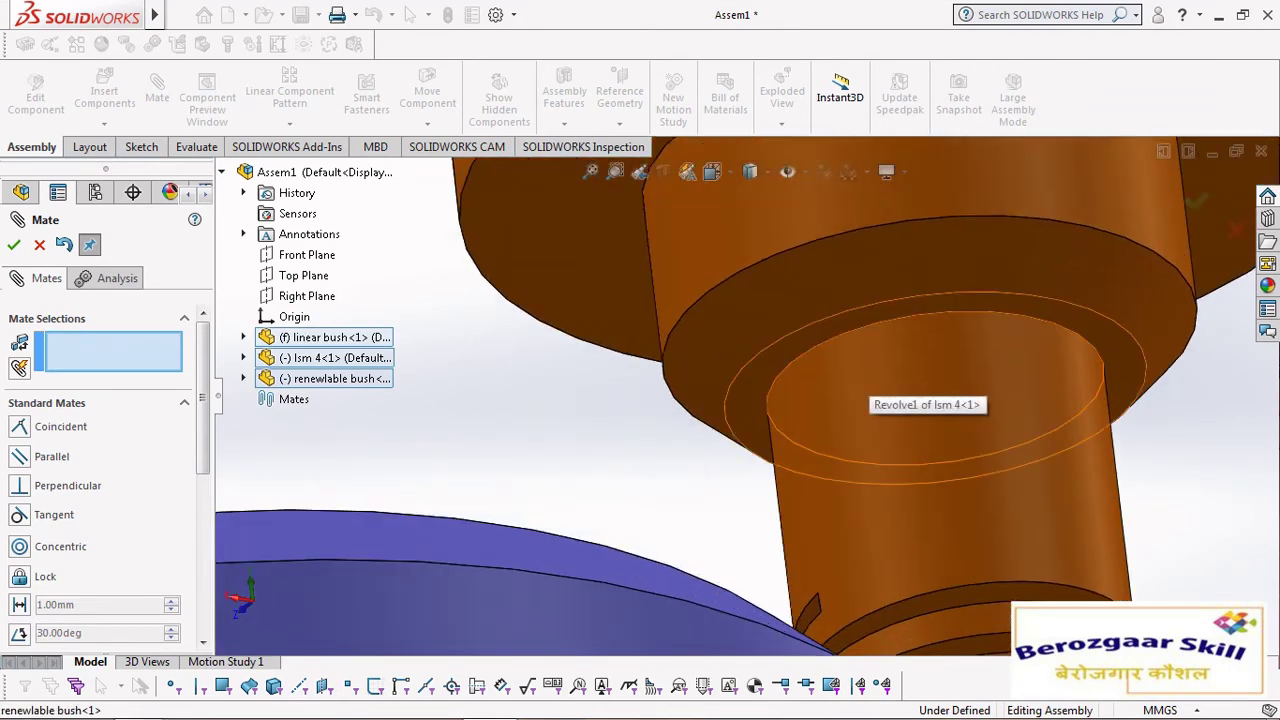
click(862, 392)
scroll(862, 392, up, 5)
middle_drag(840, 390, 805, 385)
click(805, 386)
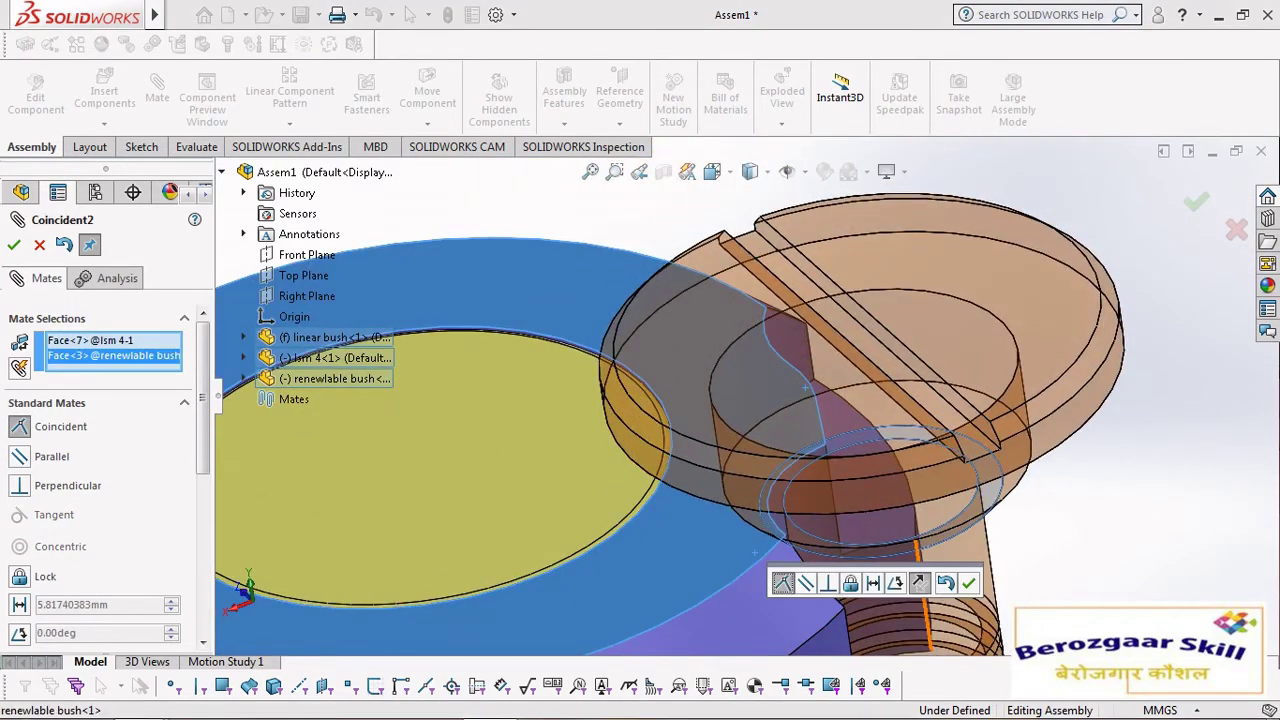
click(968, 583)
scroll(790, 560, up, 9)
middle_drag(785, 560, 785, 488)
click(14, 245)
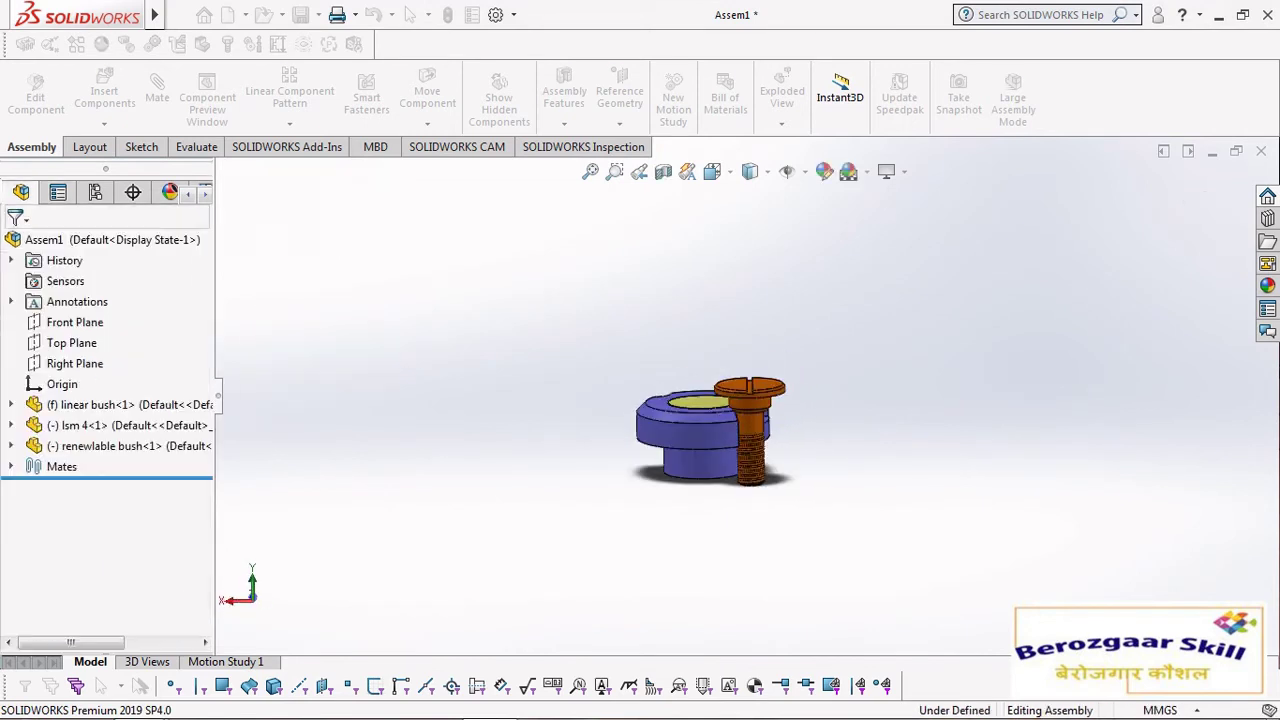
- Start an exploded view and add a step that moves the lsm 4 screw up along Y by about 35.8 mm
scroll(620, 440, down, 2)
scroll(725, 425, up, 2)
middle_drag(725, 425, 765, 438)
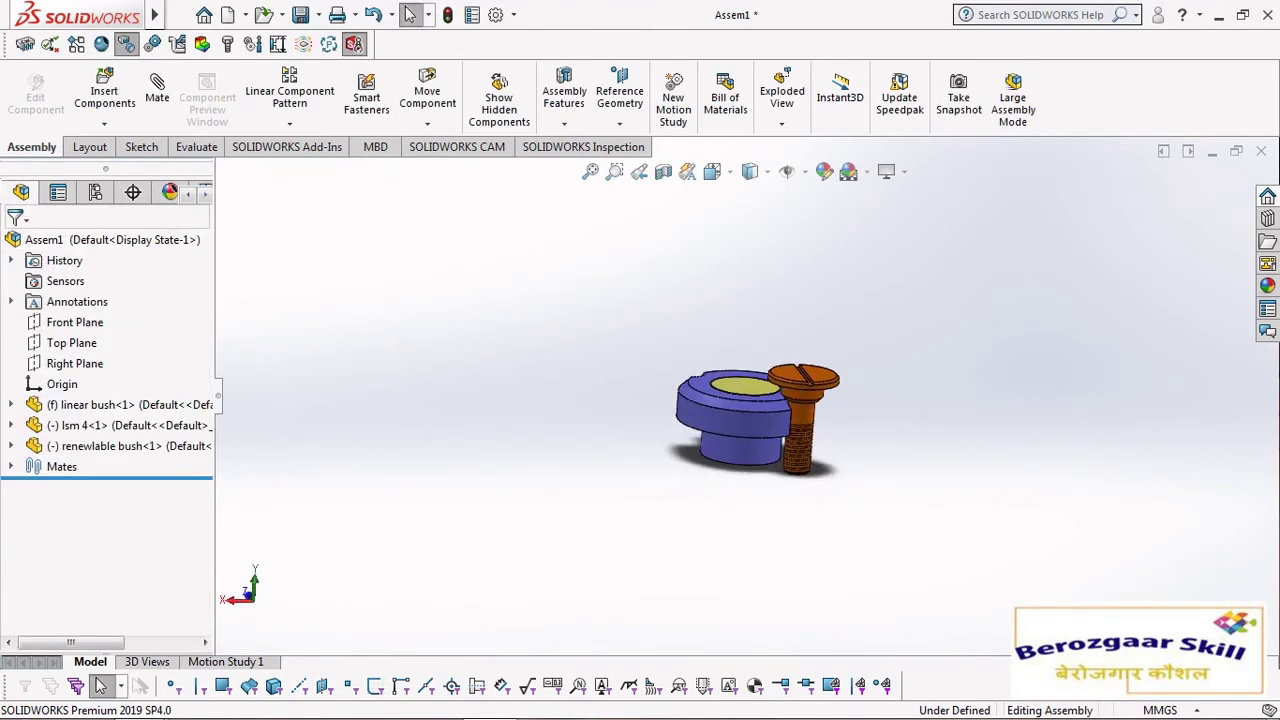
click(822, 146)
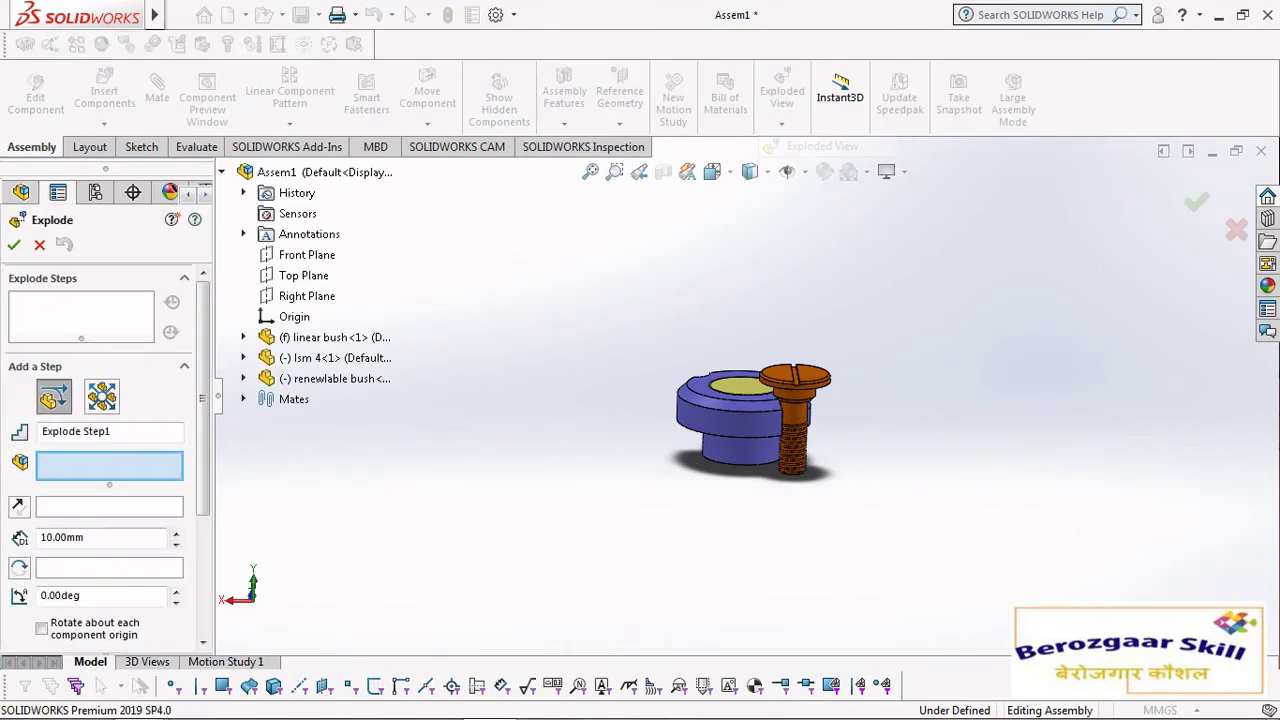
scroll(780, 430, down, 2)
click(824, 453)
scroll(743, 397, up, 2)
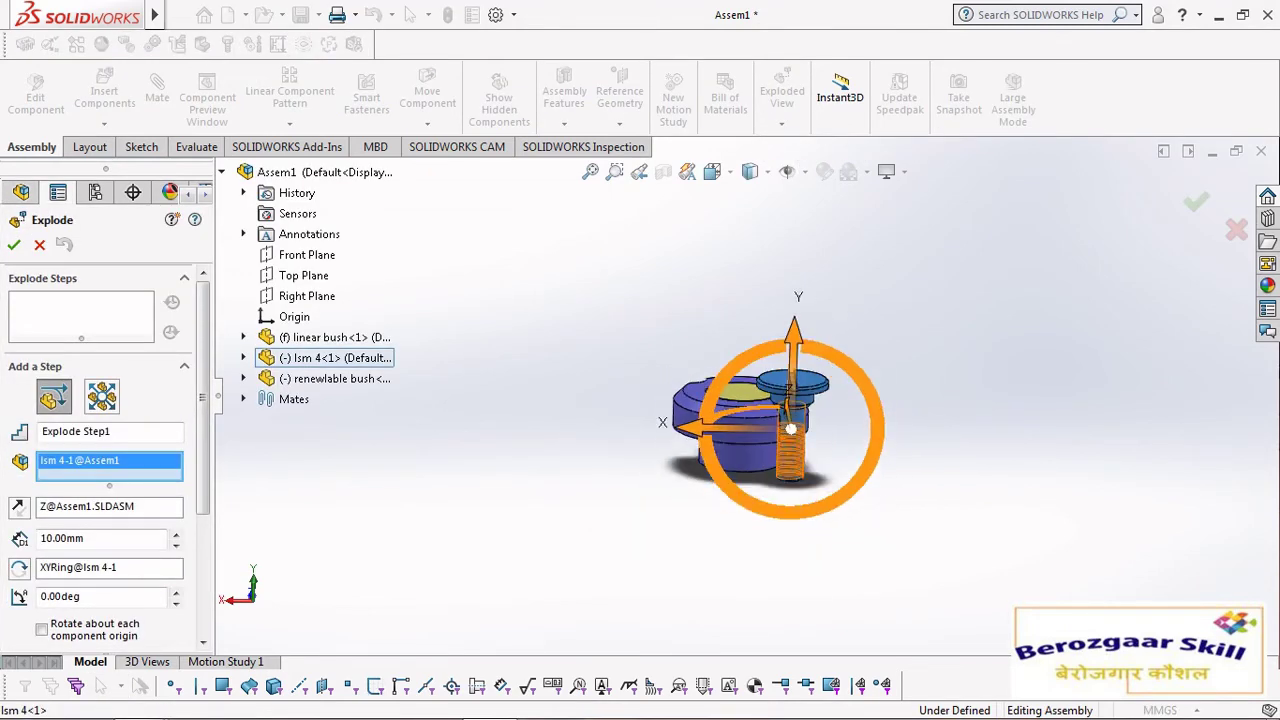
drag(793, 340, 797, 180)
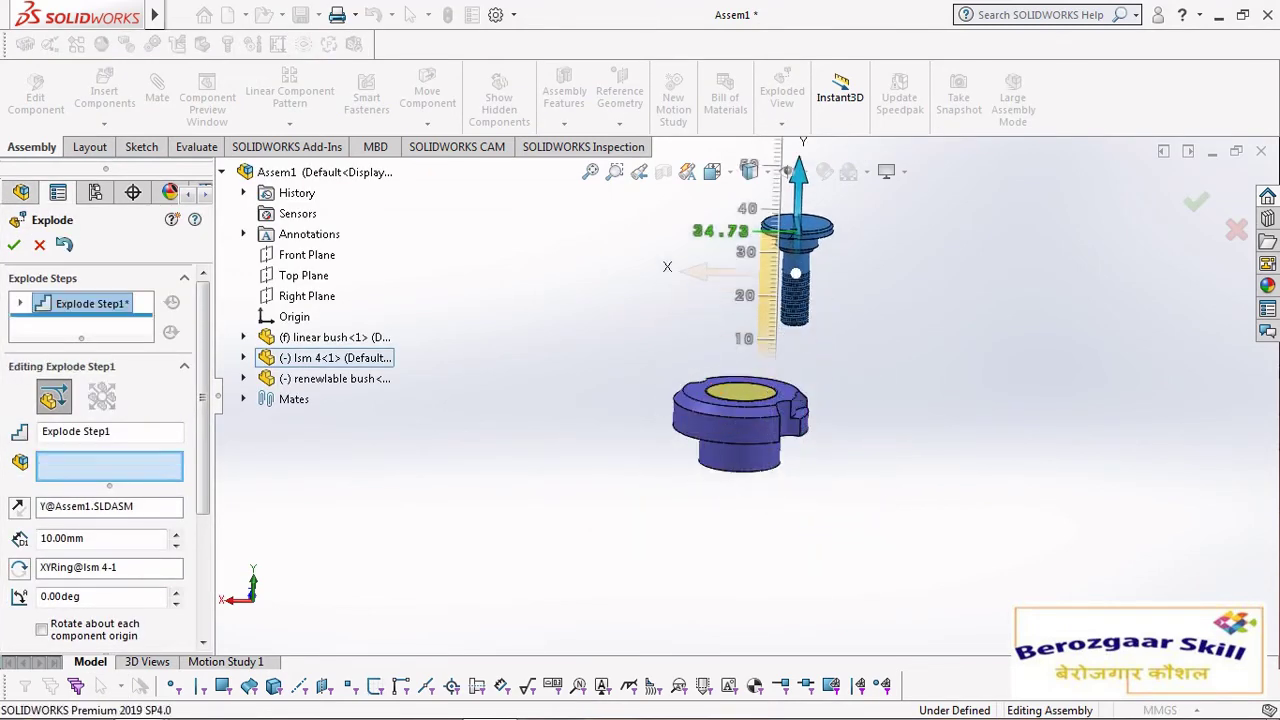
scroll(110, 450, down, 3)
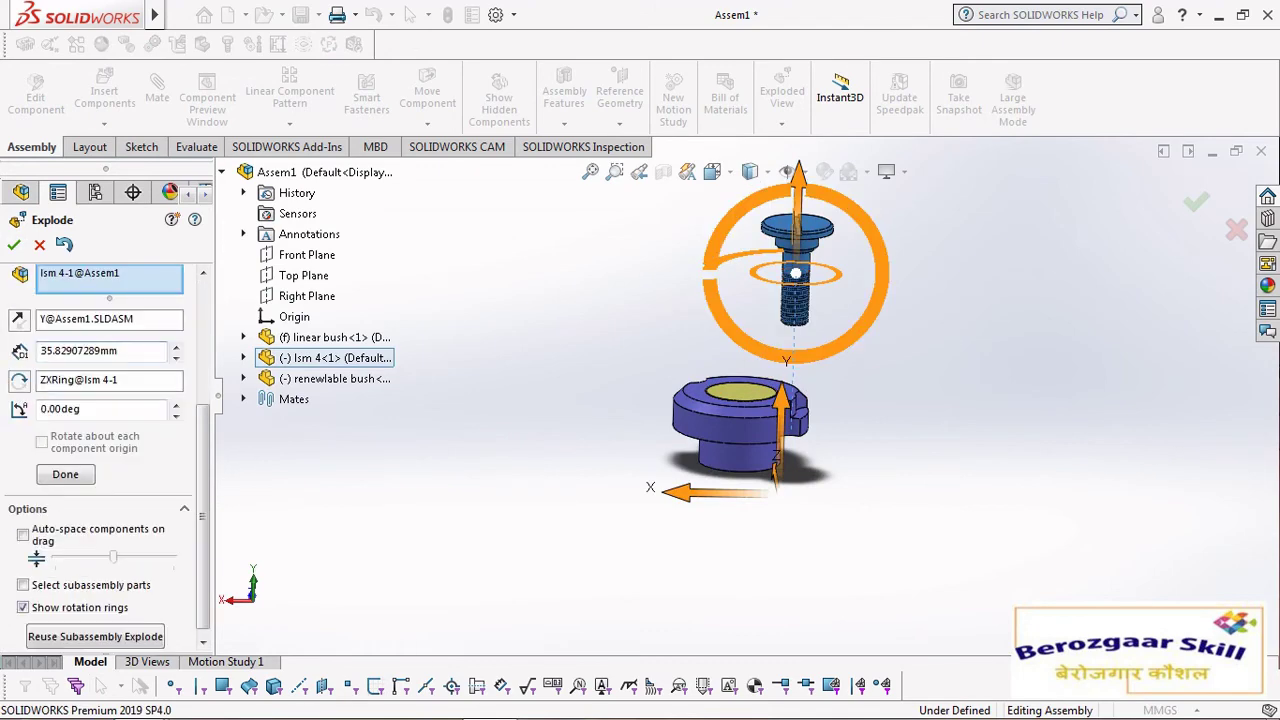
click(65, 474)
- Add an explode step that moves the renewable bush sideways along X by about 56.4 mm, off the linear bush
click(728, 428)
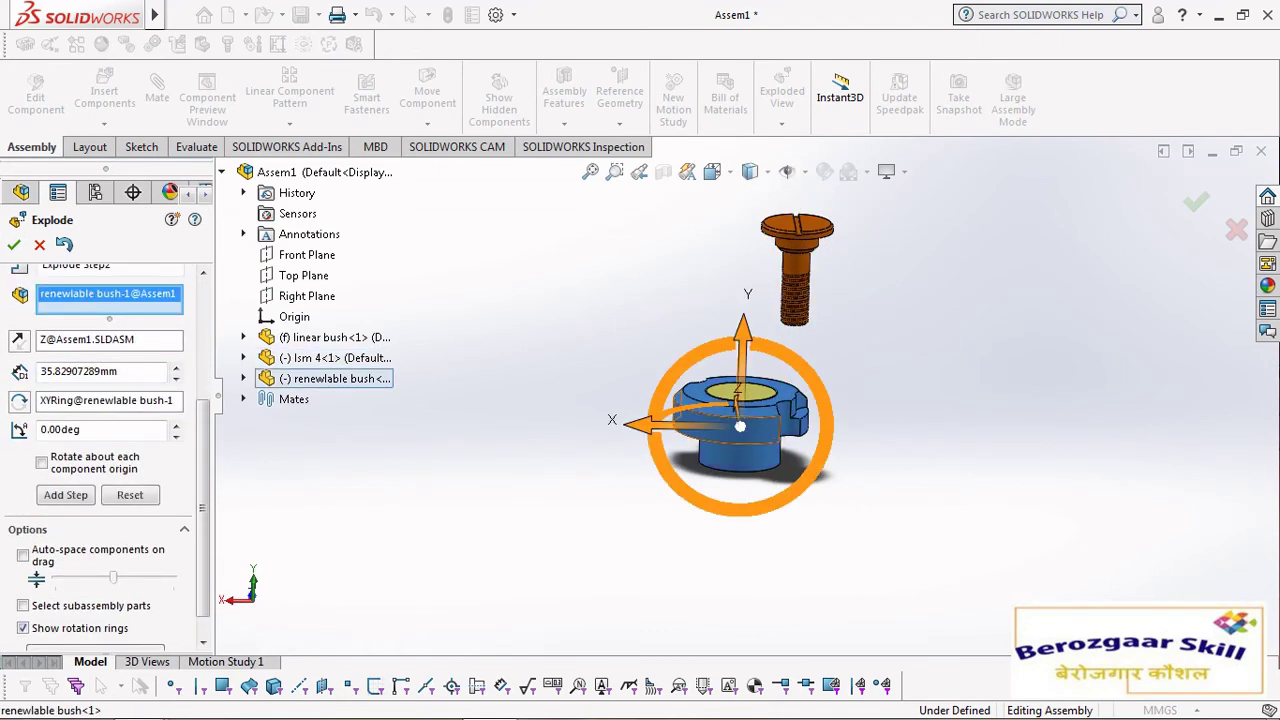
drag(662, 425, 408, 422)
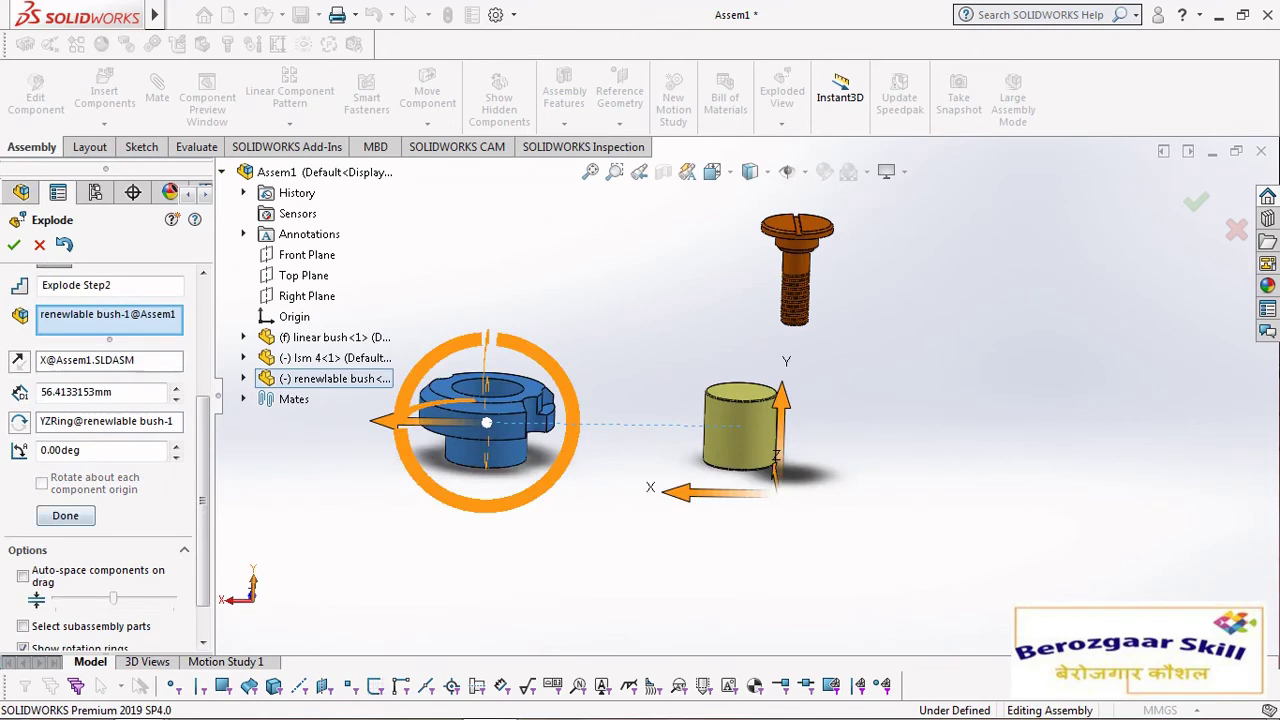
click(65, 515)
- Explode the linear bush straight down along Y, well below the other two parts, and finish the exploded view
click(740, 426)
drag(740, 426, 734, 627)
click(14, 244)
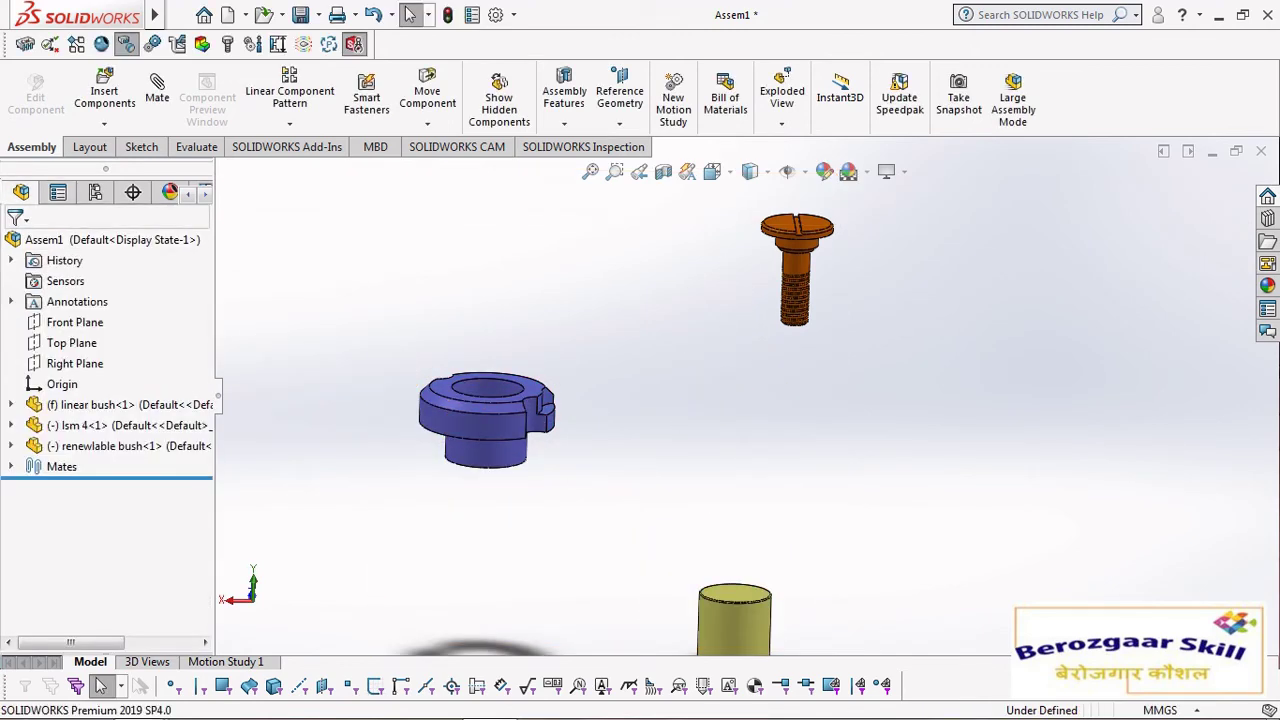
- Collapse the exploded view of Assem1
right_click(88, 239)
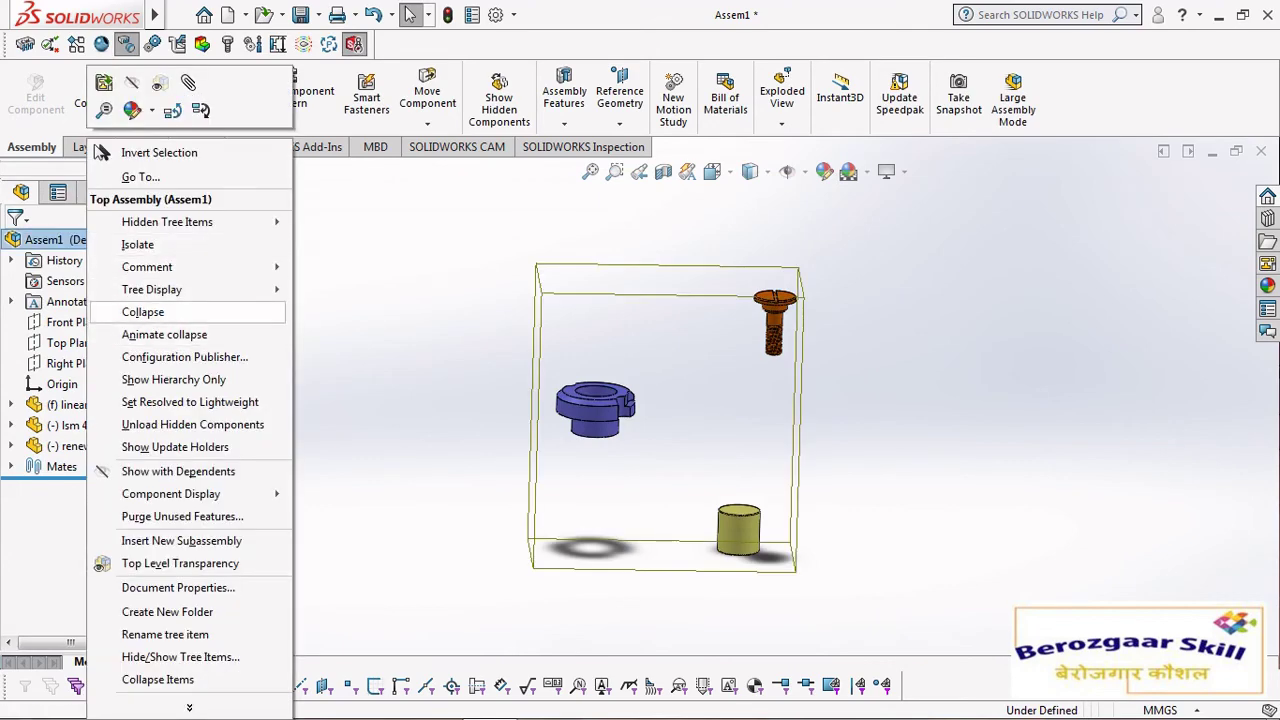
click(142, 311)
scroll(769, 409, down, 7)
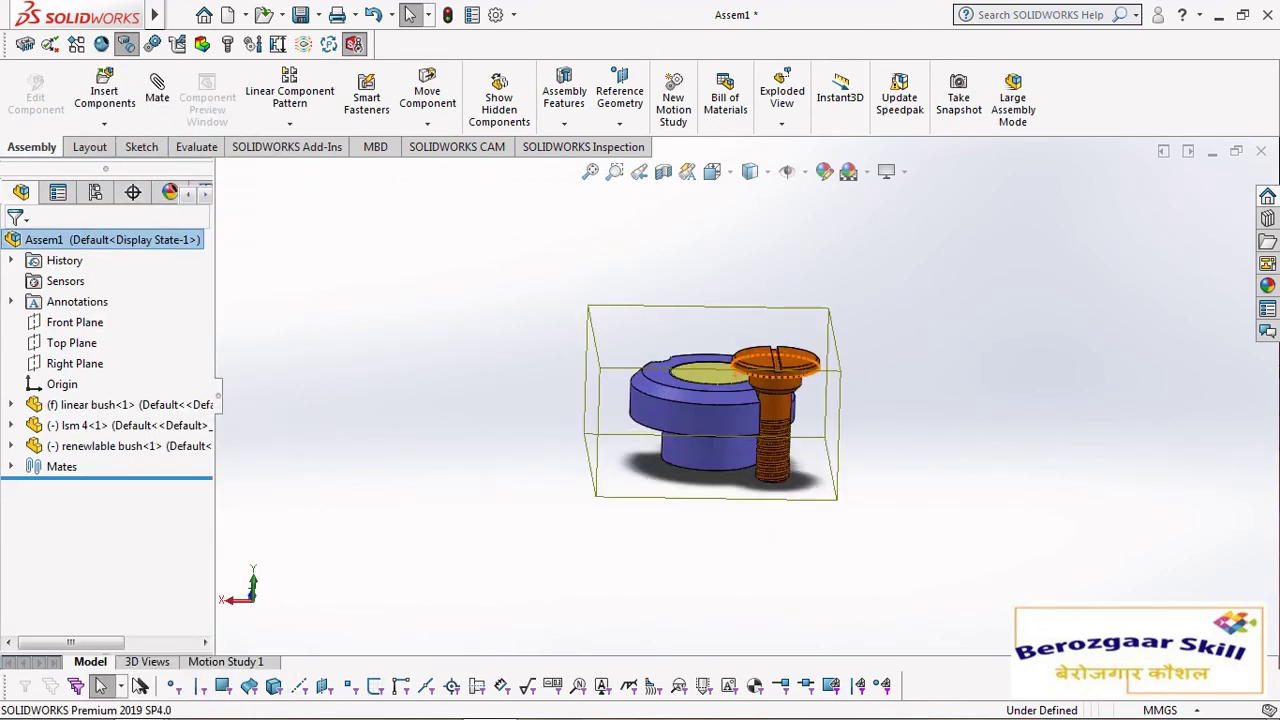
- Inspect the collapsed assembly from the opposite side and play the Animate explode animation of Assem1
scroll(767, 440, up, 3)
middle_drag(765, 448, 704, 392)
scroll(698, 422, down, 2)
scroll(714, 421, up, 3)
scroll(706, 390, down, 3)
click(402, 437)
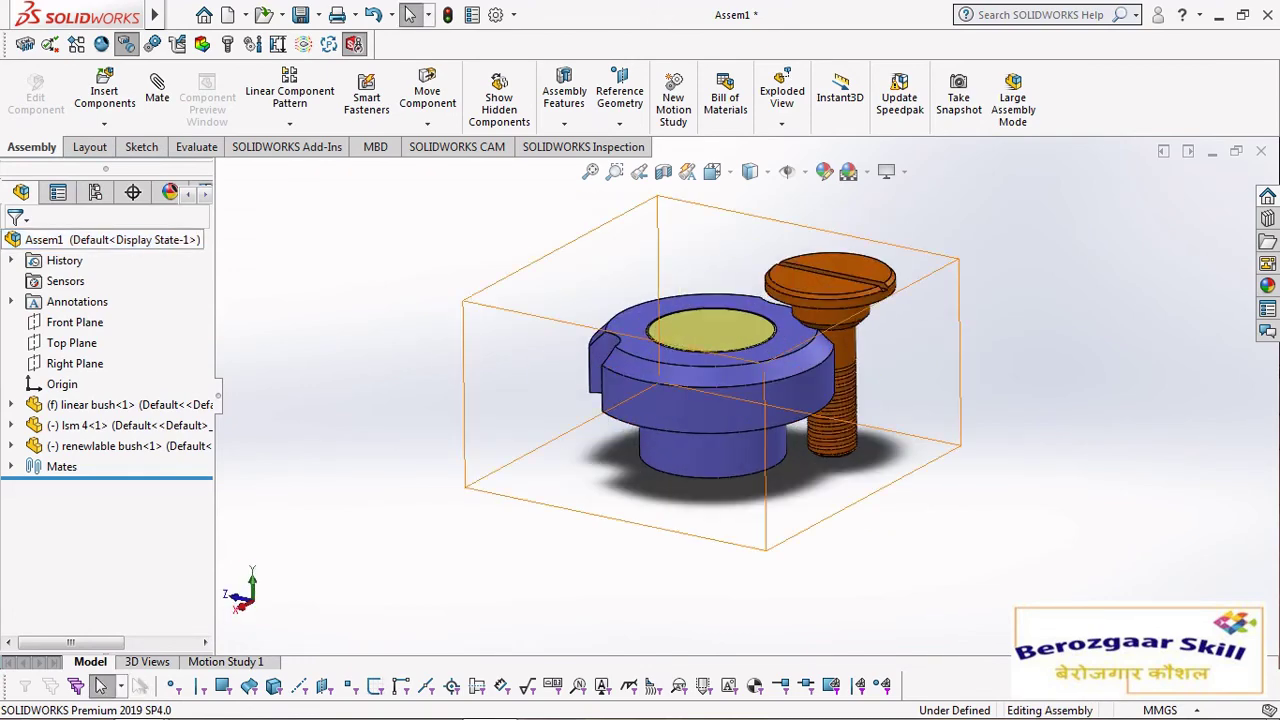
right_click(148, 239)
click(182, 334)
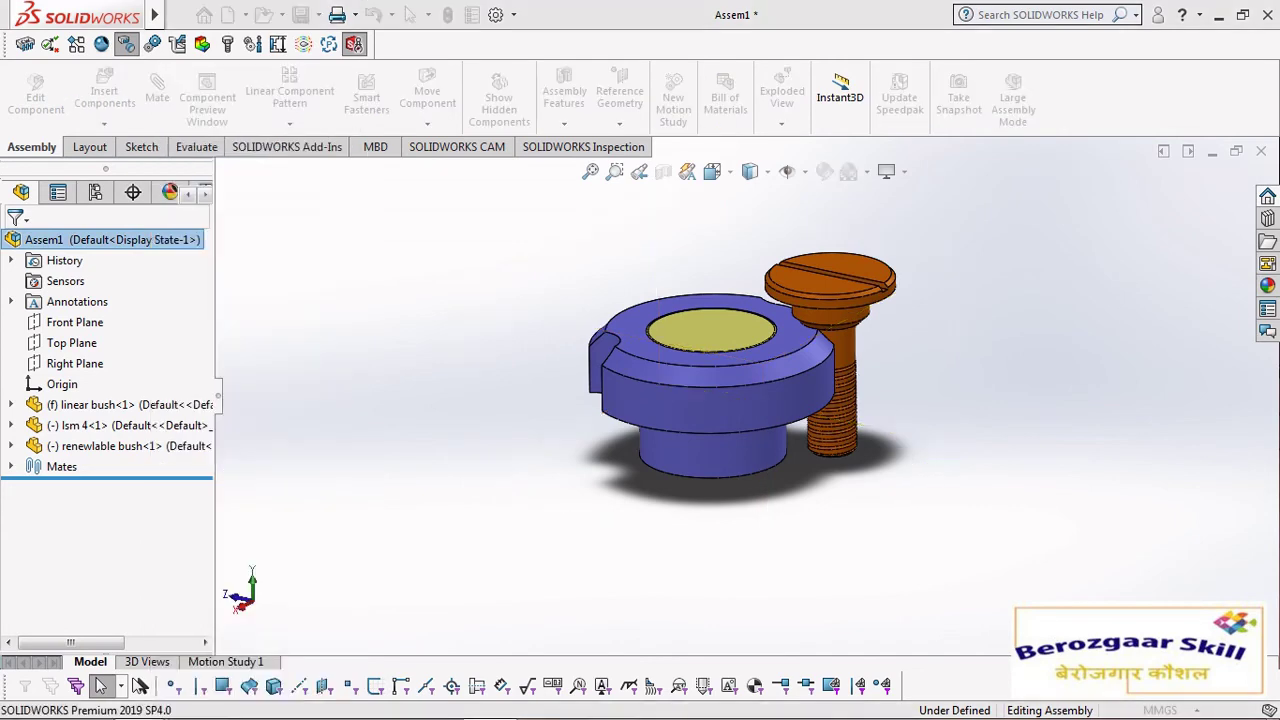